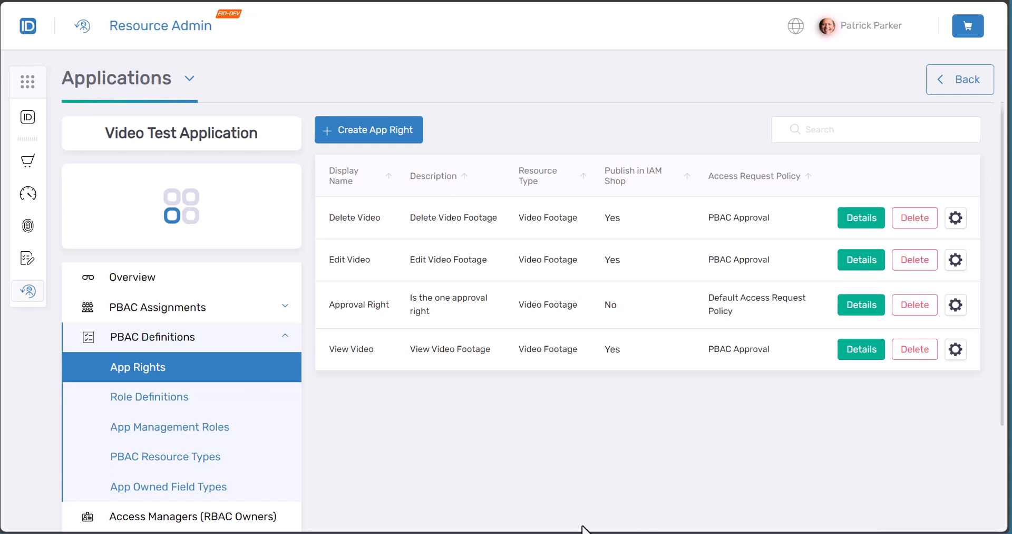
Review the field types linked to the View Video app right and its resource type in the rights list.
{"action": "left_click", "coordinate": [862, 349]}
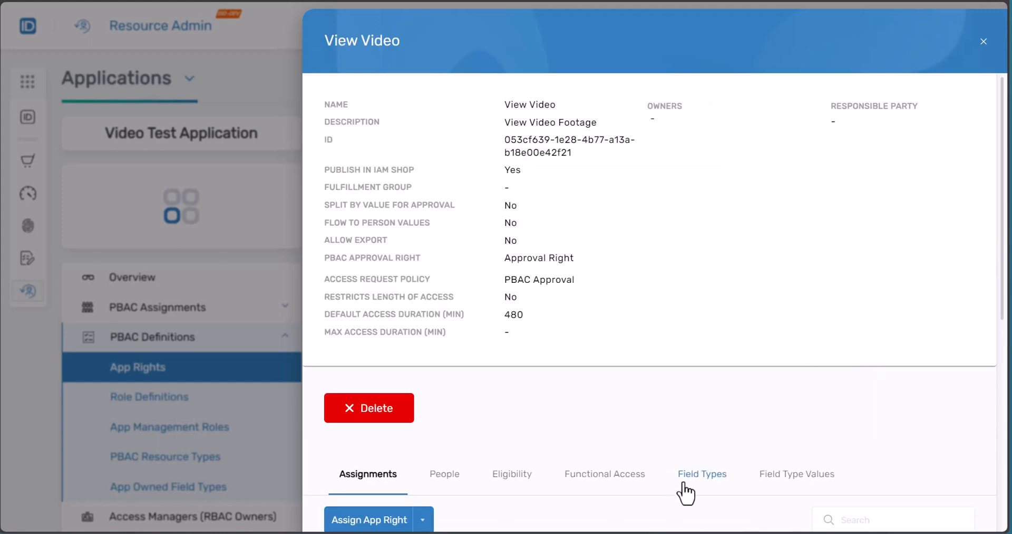
{"action": "left_click", "coordinate": [691, 476]}
{"action": "scroll", "coordinate": [685, 445], "scroll_direction": "down", "scroll_amount": 5}
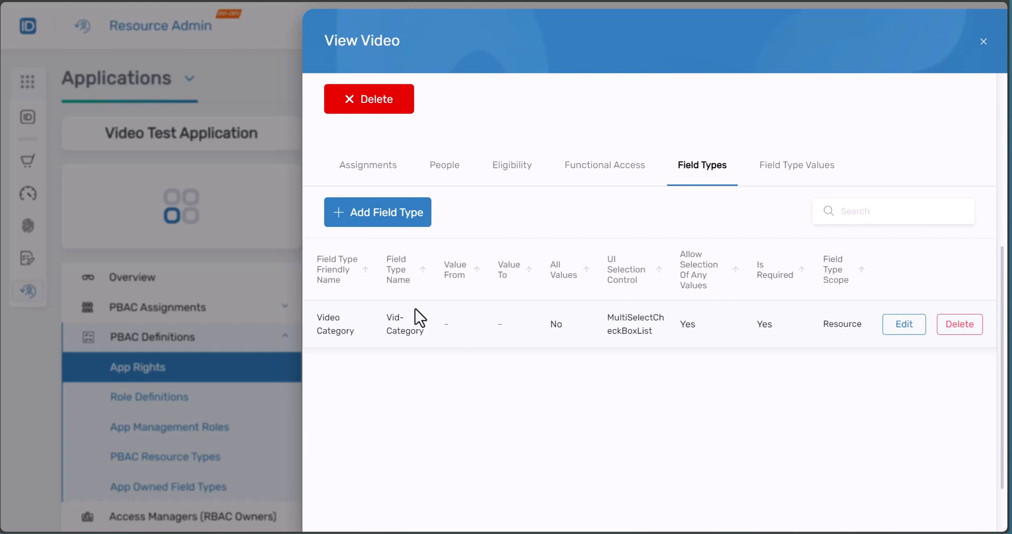
{"action": "left_click", "coordinate": [263, 95]}
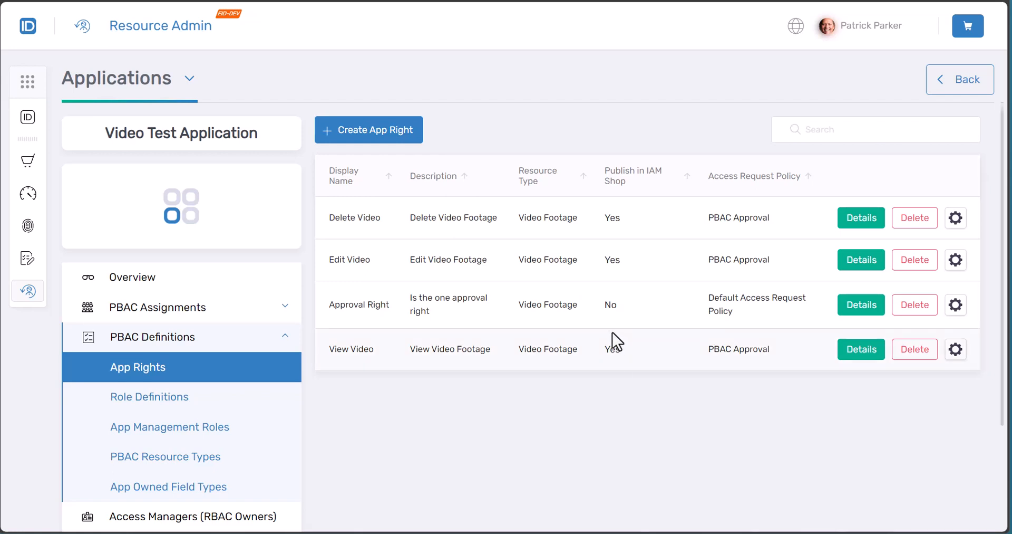
{"action": "left_click_drag", "start_coordinate": [519, 348], "coordinate": [573, 352]}
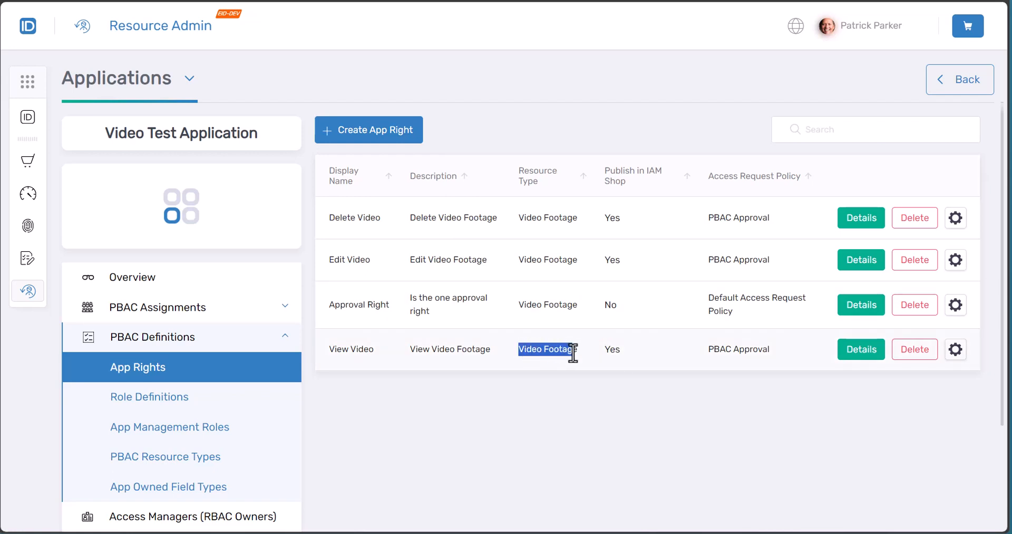
{"action": "left_click", "coordinate": [569, 356]}
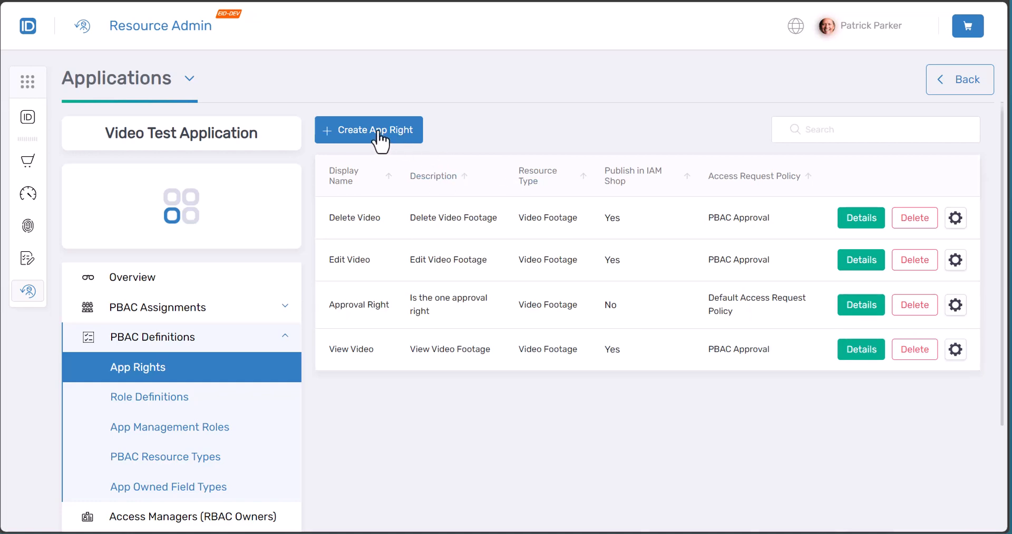
Start a new app-owned field type named VID-Rating, with display name "Video Content Rating" and description "Rates in G, PG, R, NC-17".
{"action": "scroll", "coordinate": [205, 374], "scroll_direction": "down", "scroll_amount": 3}
{"action": "left_click", "coordinate": [200, 364]}
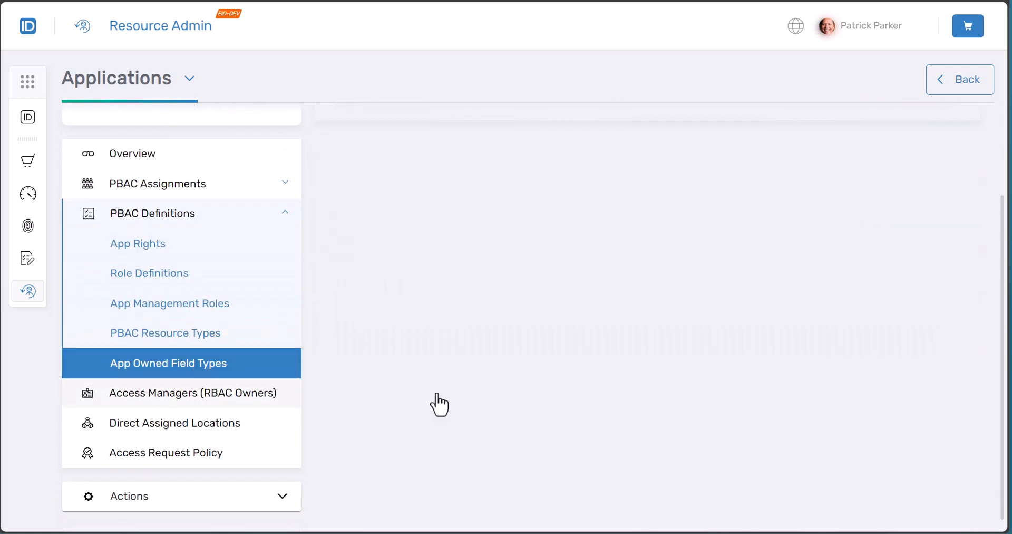
{"action": "left_click", "coordinate": [450, 138]}
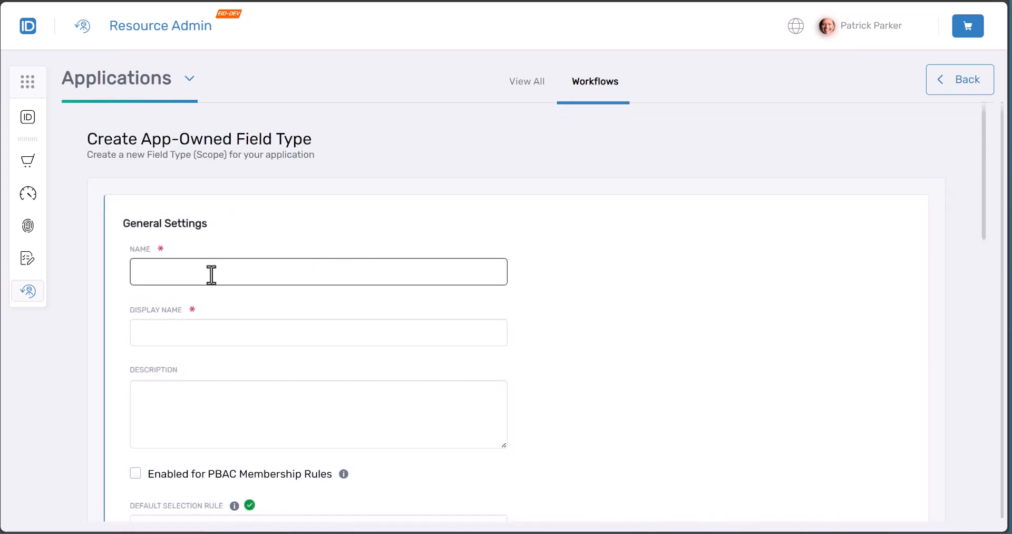
{"action": "left_click", "coordinate": [211, 274]}
{"action": "type", "text": "VID-Rating"}
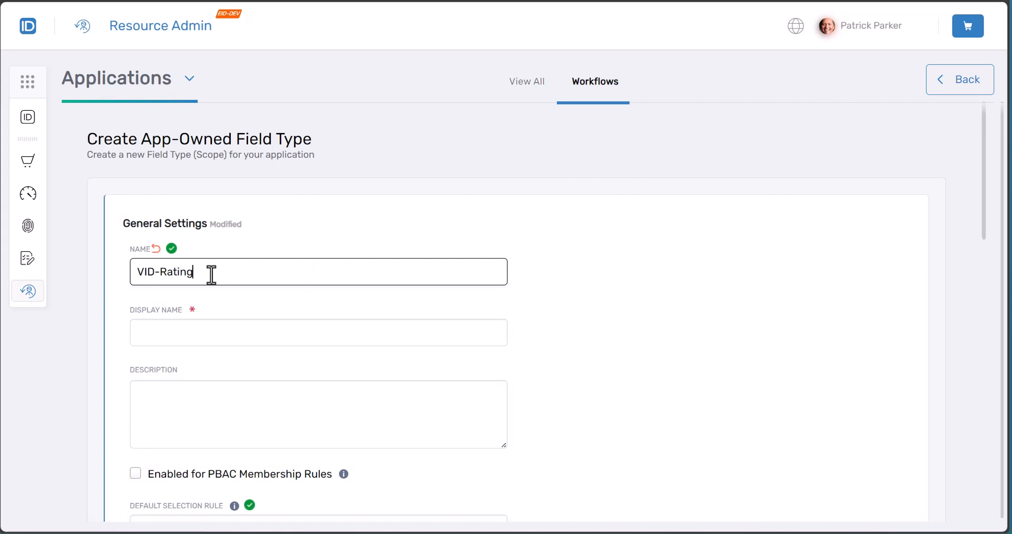
{"action": "key", "text": "Tab"}
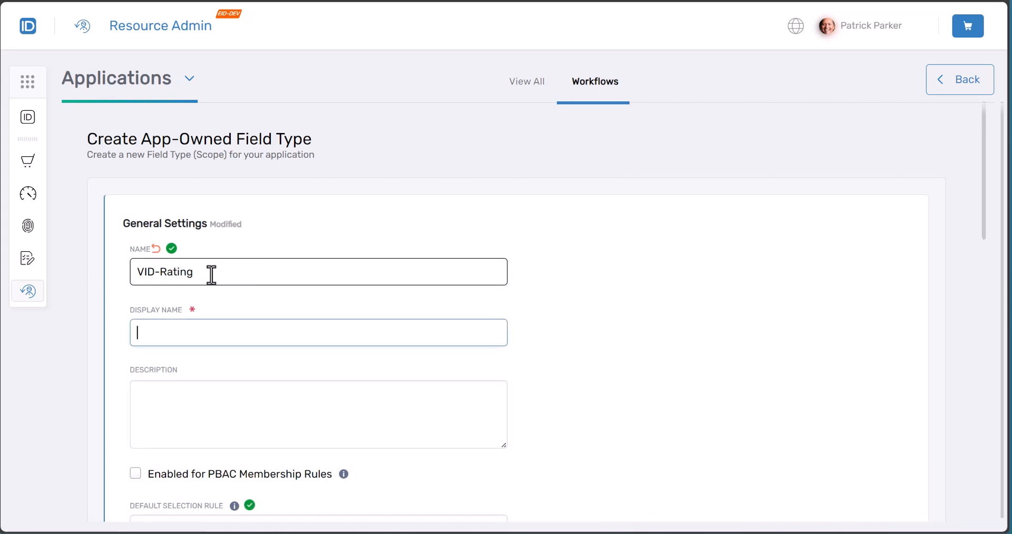
{"action": "type", "text": "Video Content Rating"}
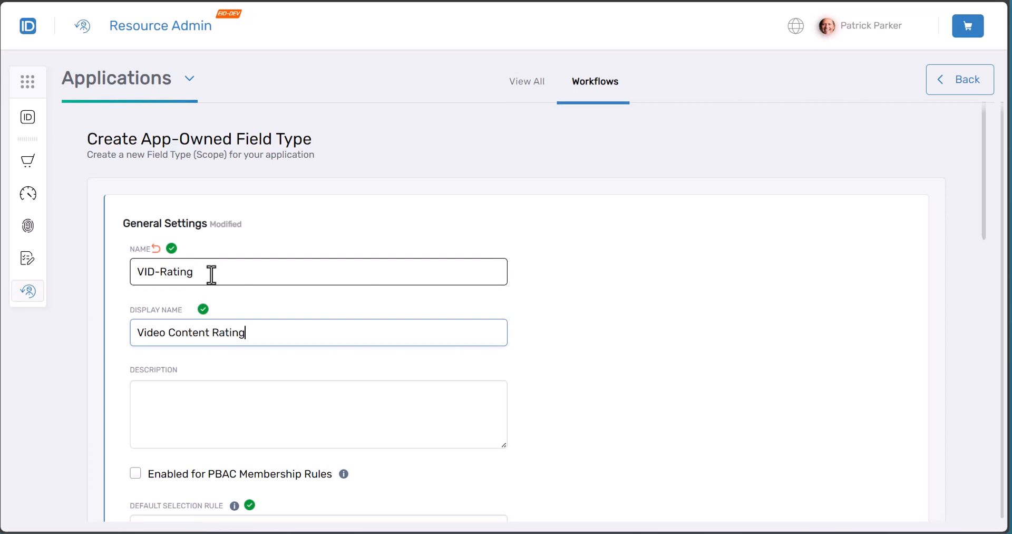
{"action": "key", "text": "Tab"}
{"action": "type", "text": "Ra"}
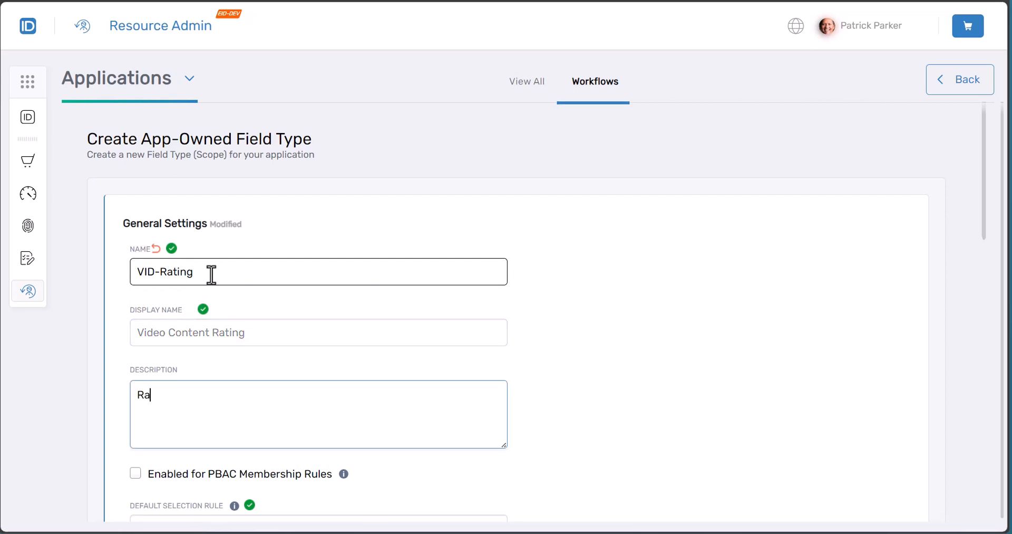
{"action": "type", "text": "tes in G, PG, R, NC-17"}
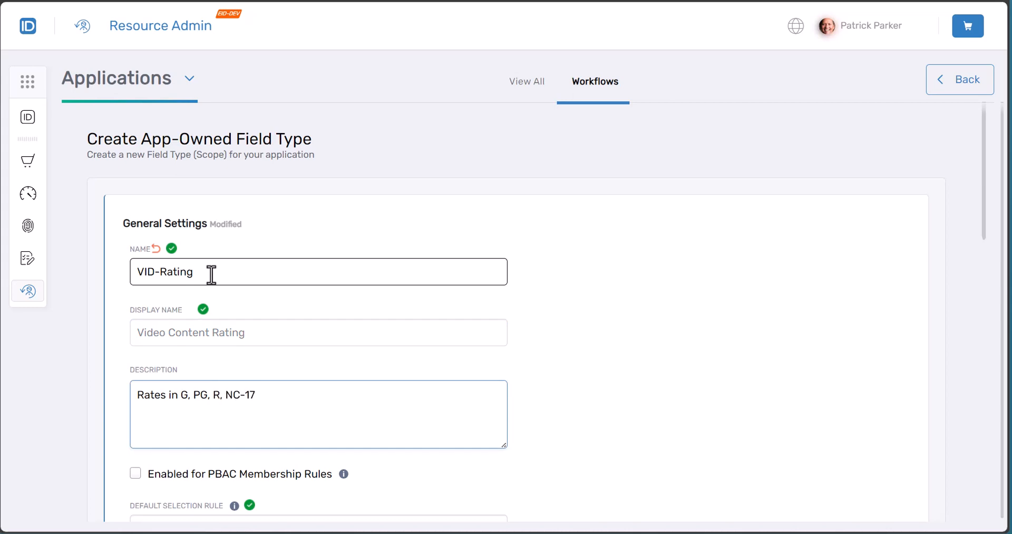
Turn off Grid Lookup Supported for the new field type and submit the creation form.
{"action": "scroll", "coordinate": [211, 274], "scroll_direction": "down", "scroll_amount": 5}
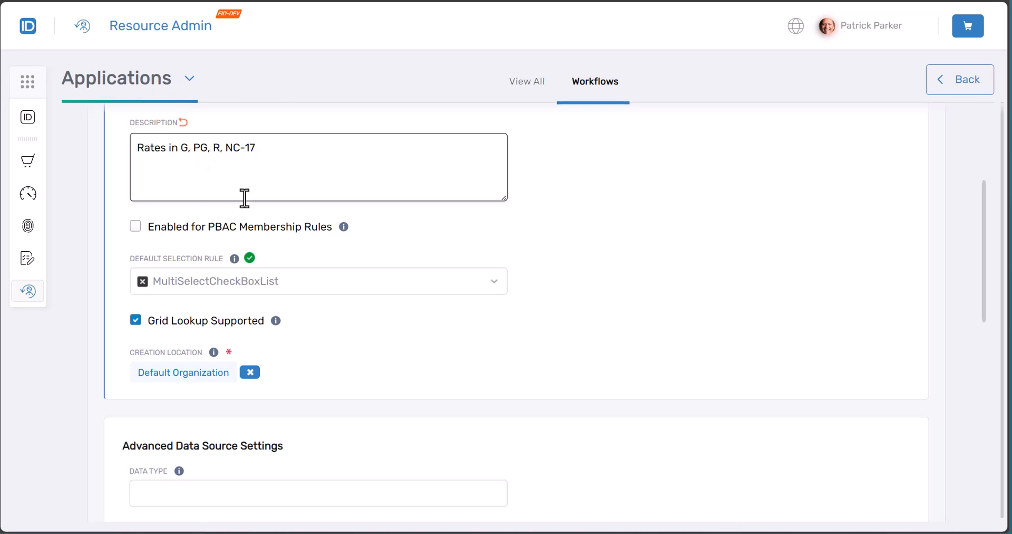
{"action": "left_click", "coordinate": [245, 324]}
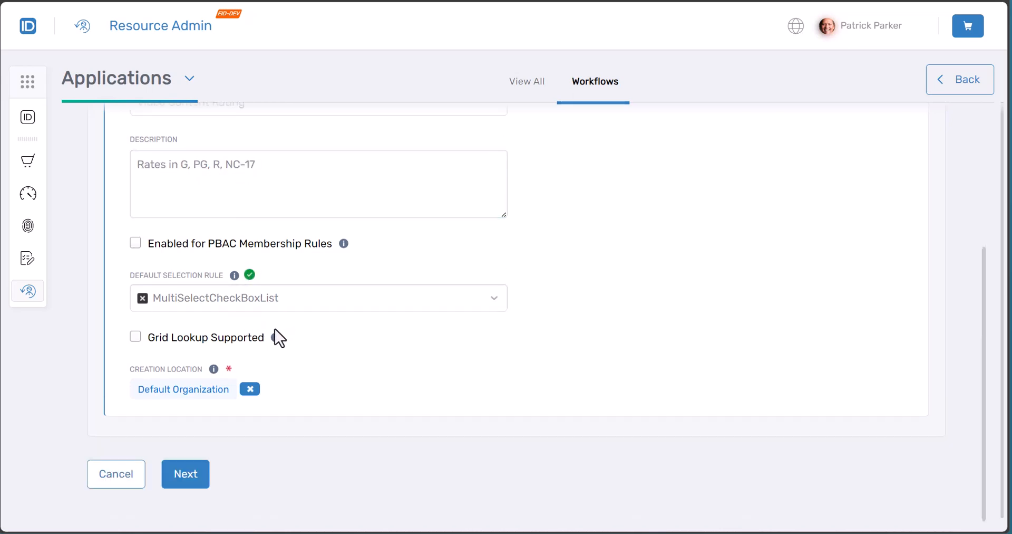
{"action": "left_click", "coordinate": [203, 341]}
{"action": "scroll", "coordinate": [227, 464], "scroll_direction": "down", "scroll_amount": 2}
{"action": "scroll", "coordinate": [219, 429], "scroll_direction": "down", "scroll_amount": 1}
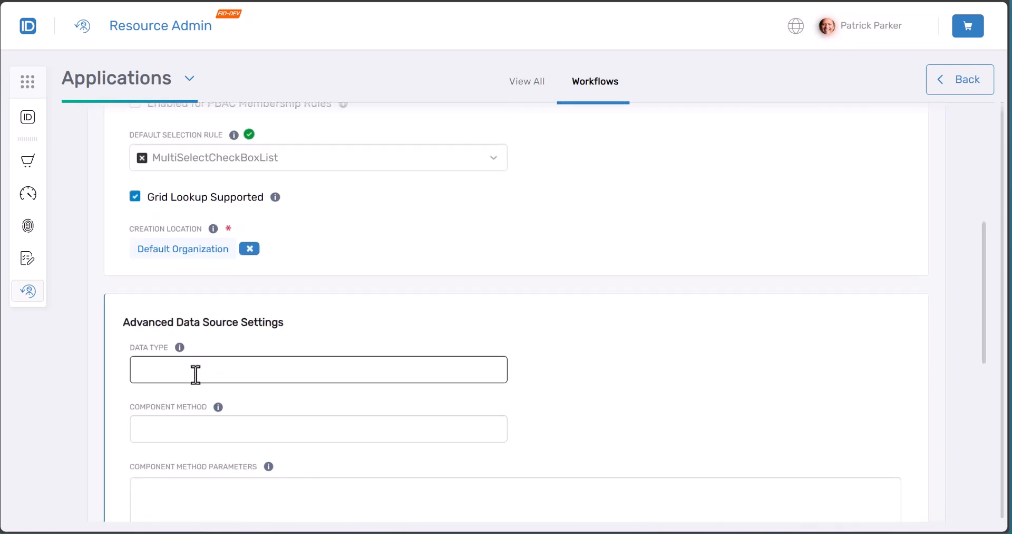
{"action": "left_click", "coordinate": [179, 200]}
{"action": "scroll", "coordinate": [281, 420], "scroll_direction": "up", "scroll_amount": 1}
{"action": "scroll", "coordinate": [288, 430], "scroll_direction": "down", "scroll_amount": 1}
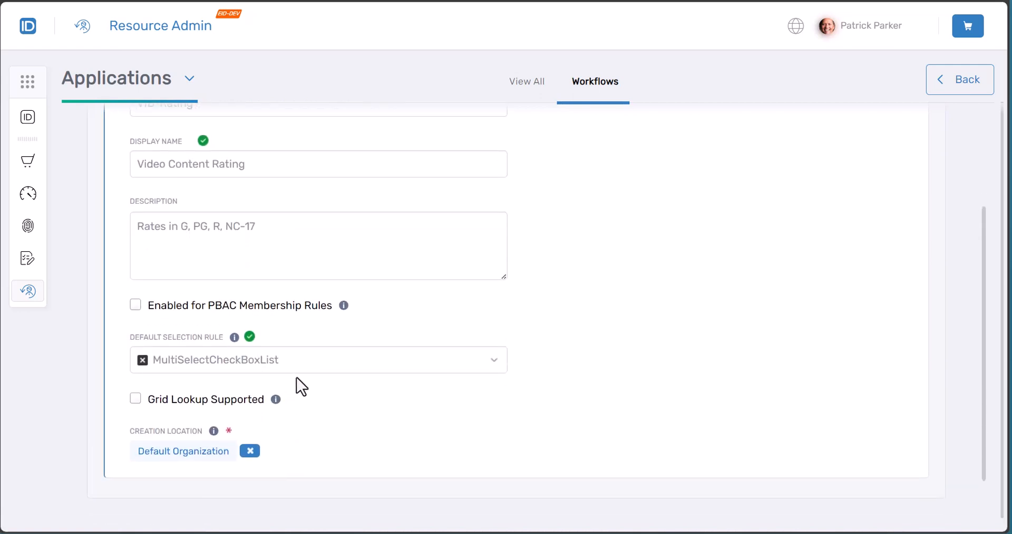
{"action": "left_click", "coordinate": [311, 262]}
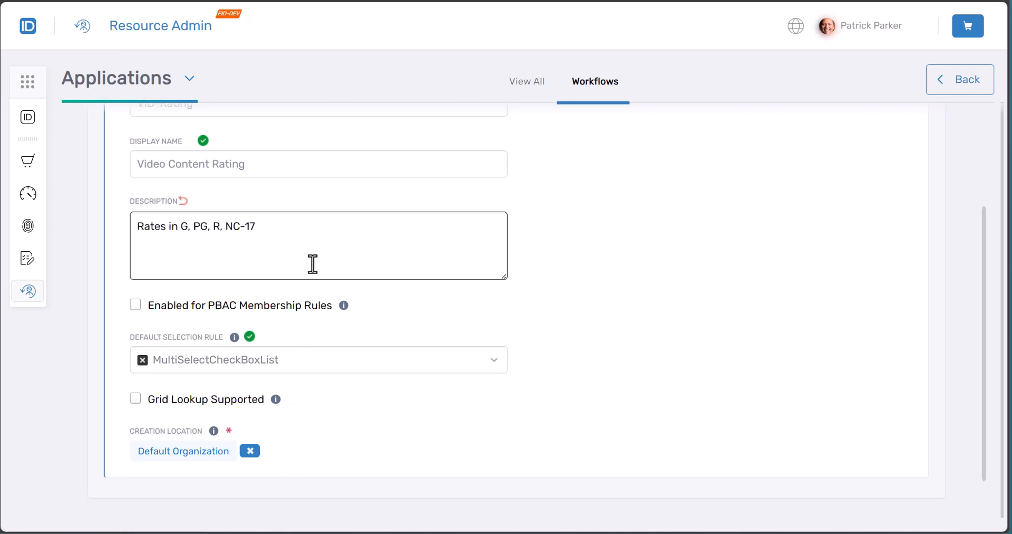
{"action": "scroll", "coordinate": [318, 284], "scroll_direction": "down", "scroll_amount": 1}
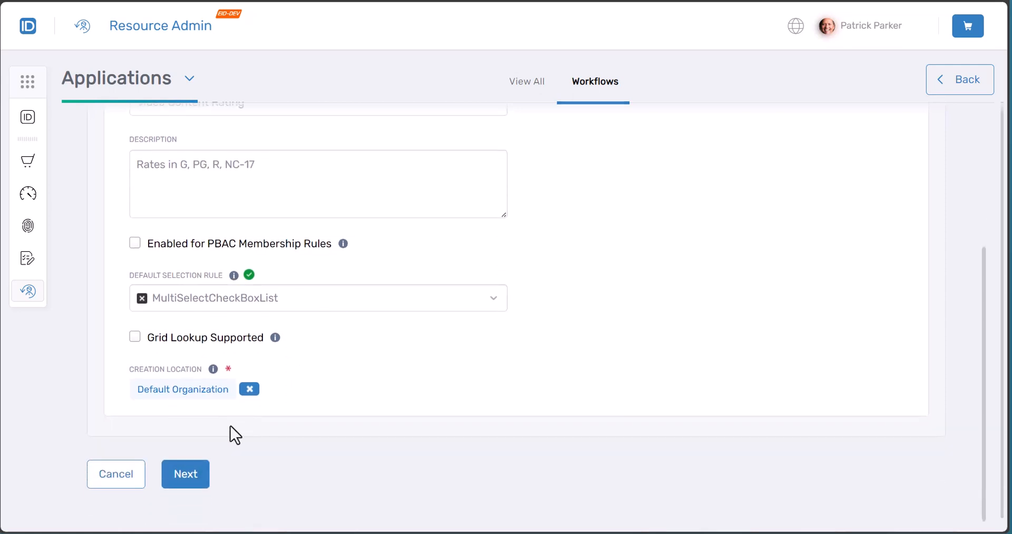
{"action": "left_click", "coordinate": [182, 485]}
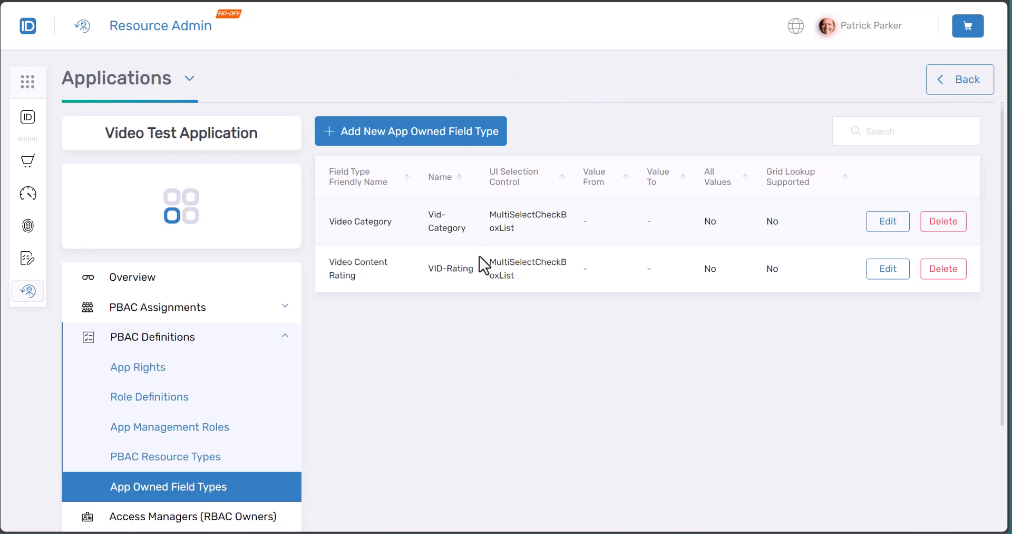
Expand the list of available actions for Video Test Application.
{"action": "scroll", "coordinate": [482, 262], "scroll_direction": "down", "scroll_amount": 3}
{"action": "left_click", "coordinate": [163, 485]}
{"action": "scroll", "coordinate": [169, 463], "scroll_direction": "down", "scroll_amount": 5}
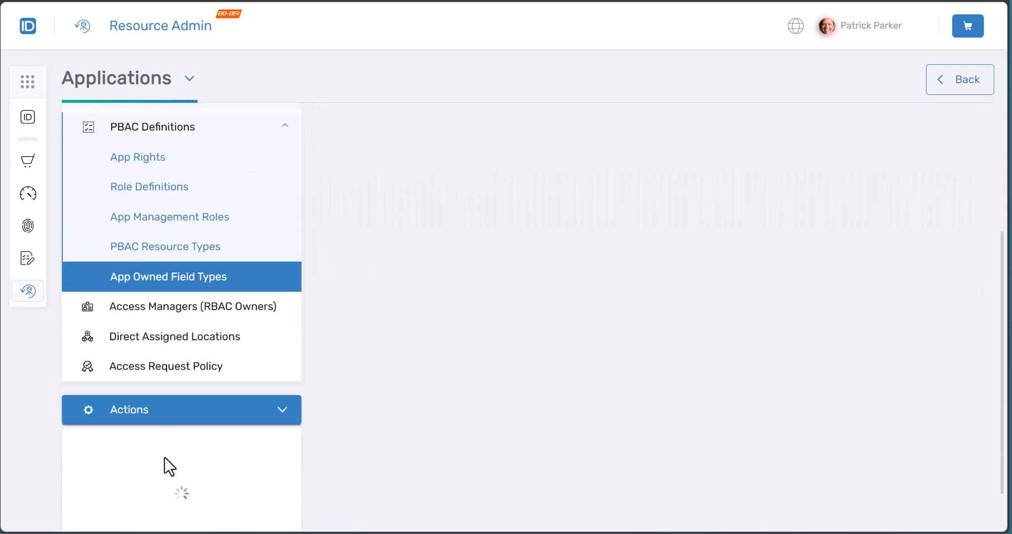
{"action": "scroll", "coordinate": [190, 409], "scroll_direction": "down", "scroll_amount": 3}
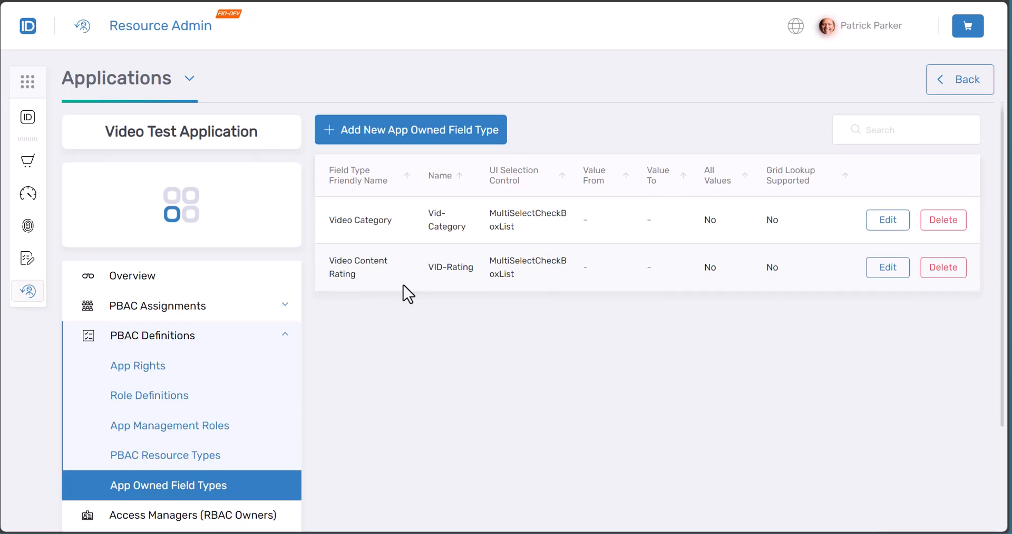
Start configuring field types for the View Video app right, skipping the selection of an already linked field type.
{"action": "scroll", "coordinate": [404, 290], "scroll_direction": "down", "scroll_amount": 1}
{"action": "left_click", "coordinate": [172, 314]}
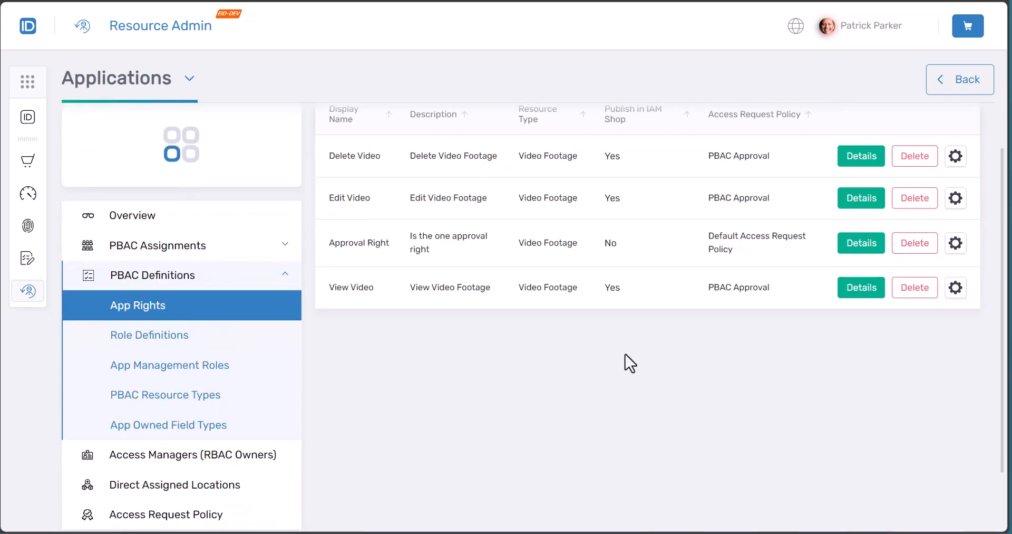
{"action": "scroll", "coordinate": [625, 353], "scroll_direction": "up", "scroll_amount": 1}
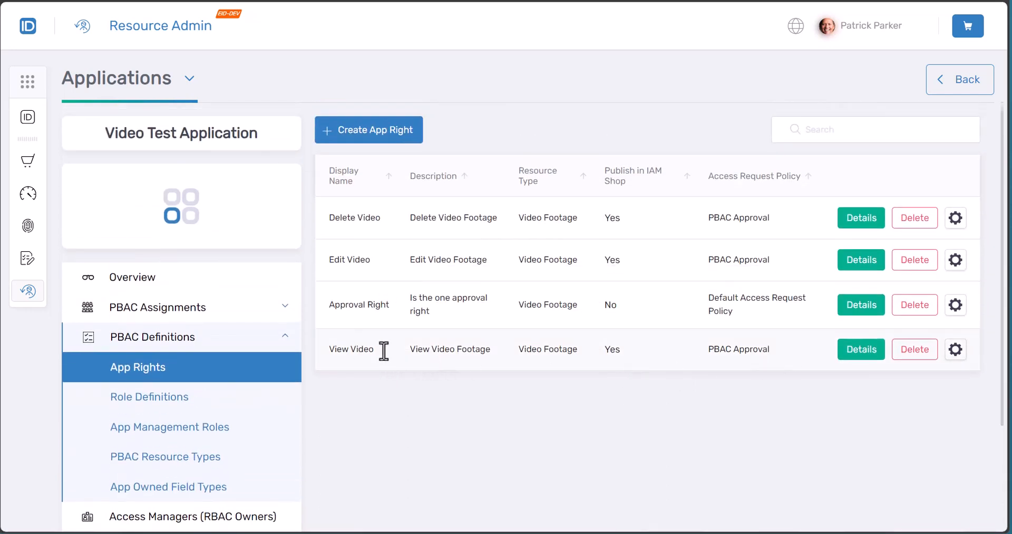
{"action": "left_click", "coordinate": [954, 350]}
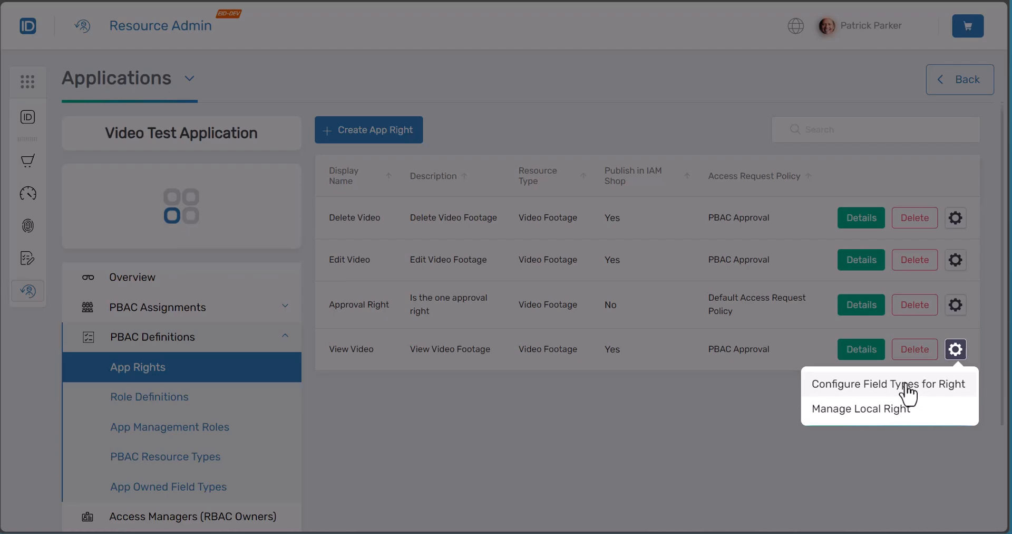
{"action": "left_click", "coordinate": [910, 396]}
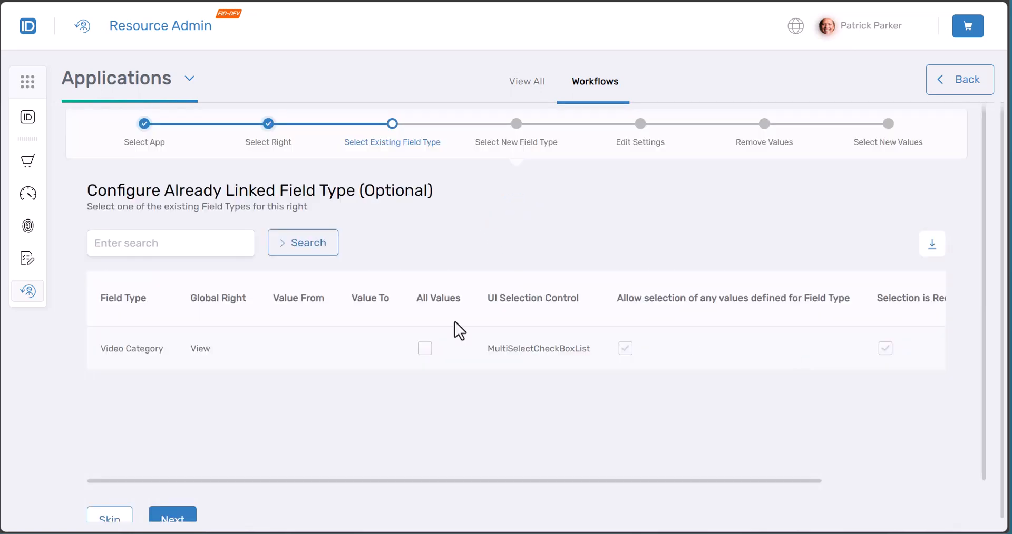
{"action": "scroll", "coordinate": [107, 448], "scroll_direction": "down", "scroll_amount": 2}
{"action": "left_click", "coordinate": [109, 474]}
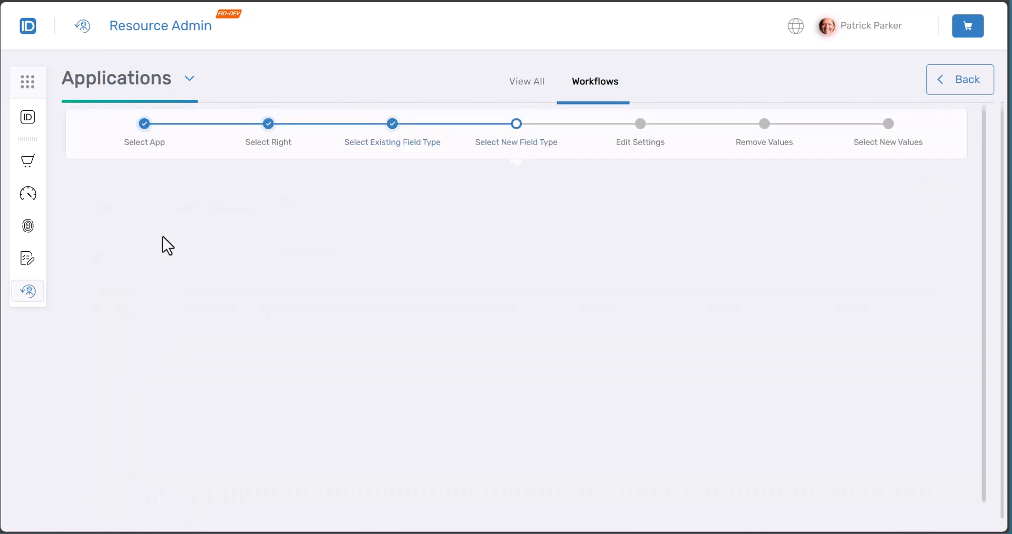
Search the PBAC field types for "vid" and choose Video Content Rating as the new field type for the right.
{"action": "left_click", "coordinate": [162, 242]}
{"action": "type", "text": "vid"}
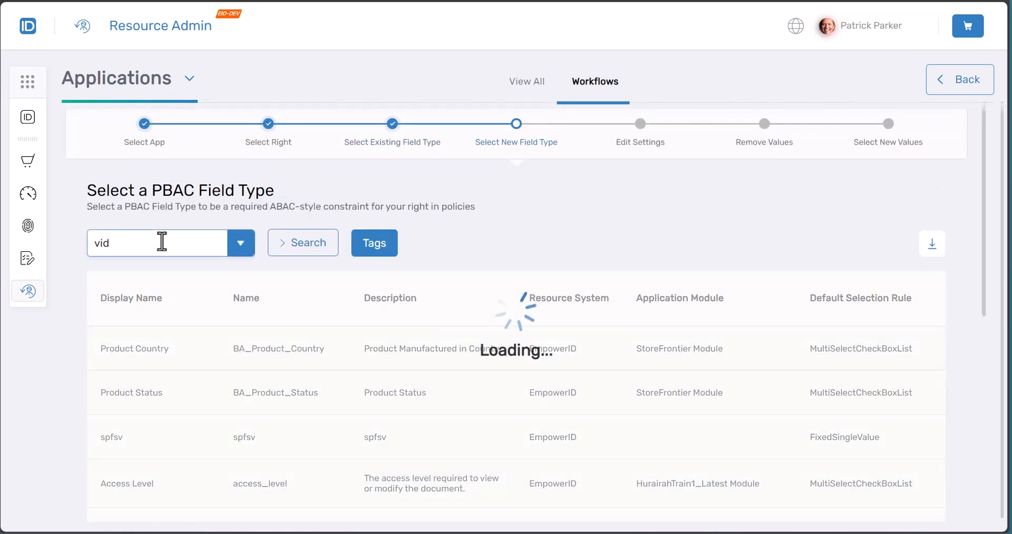
{"action": "scroll", "coordinate": [169, 399], "scroll_direction": "down", "scroll_amount": 1}
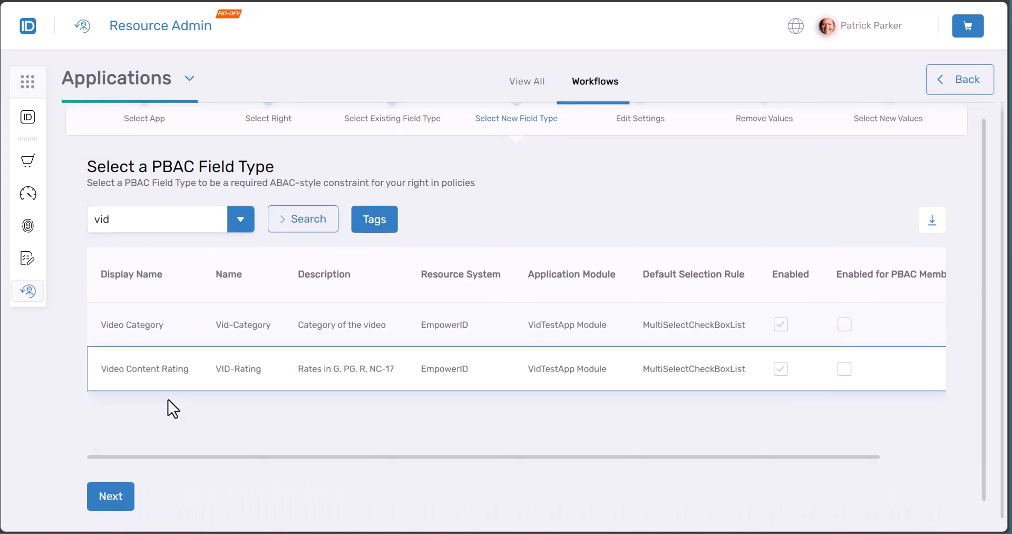
{"action": "left_click", "coordinate": [120, 477]}
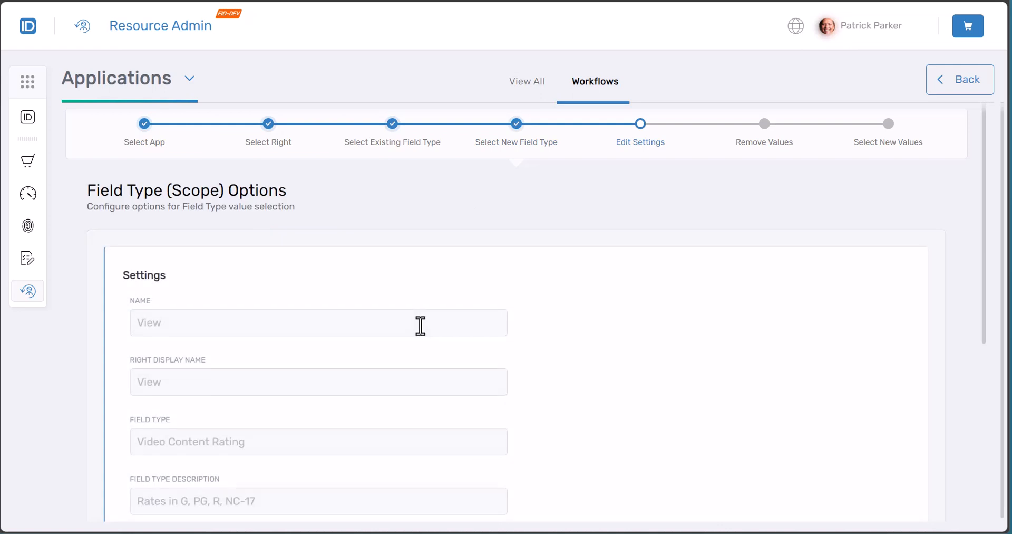
Make selection of the Video Content Rating field type required and set its user interface selection option to PersonRelative.
{"action": "scroll", "coordinate": [420, 325], "scroll_direction": "down", "scroll_amount": 6}
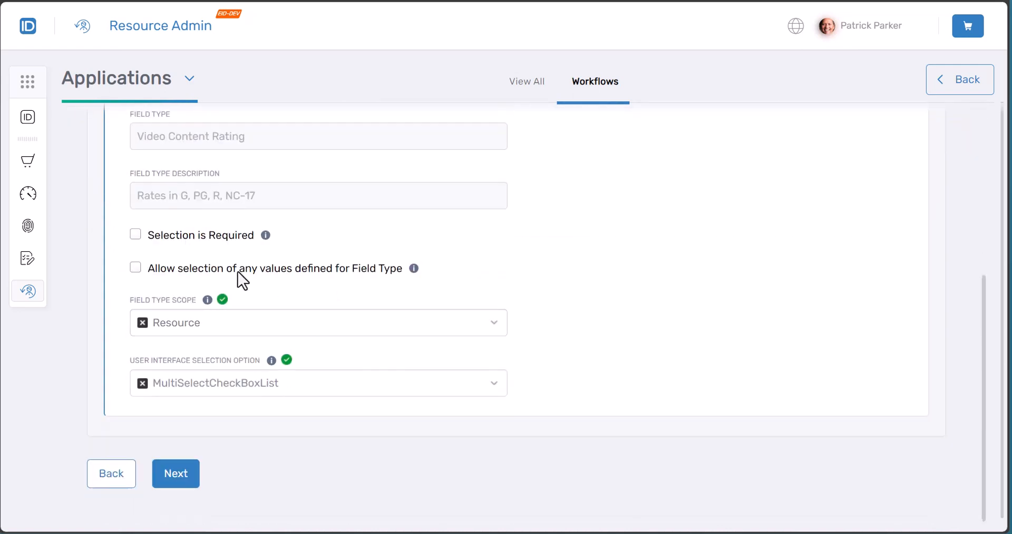
{"action": "left_click", "coordinate": [135, 235]}
{"action": "double_click", "coordinate": [194, 331]}
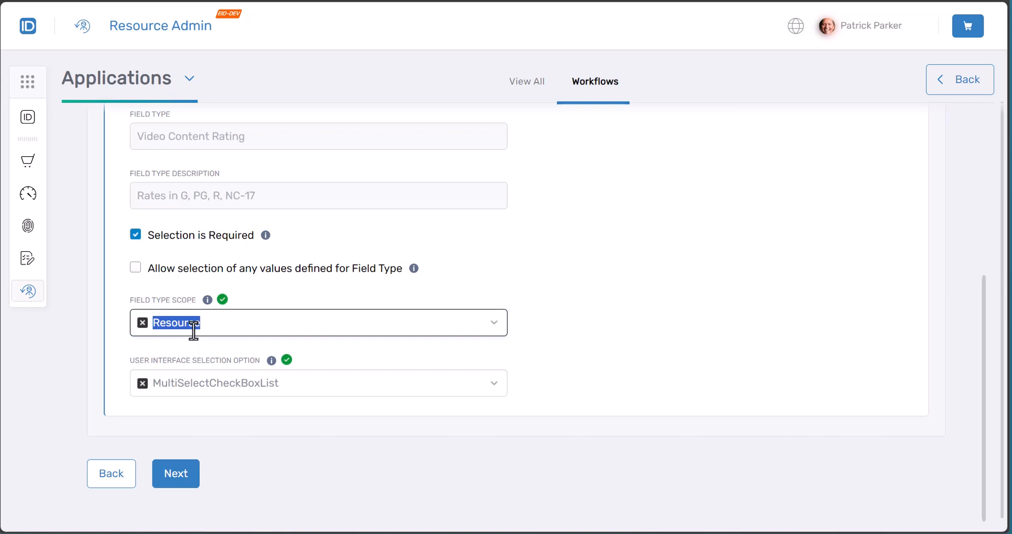
{"action": "left_click", "coordinate": [494, 396]}
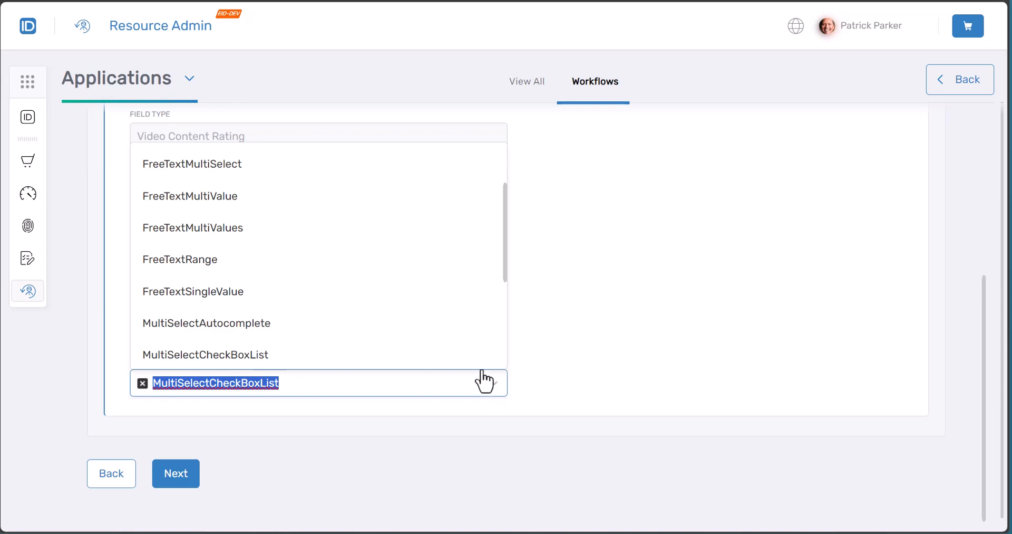
{"action": "scroll", "coordinate": [467, 316], "scroll_direction": "down", "scroll_amount": 1}
{"action": "scroll", "coordinate": [467, 315], "scroll_direction": "down", "scroll_amount": 3}
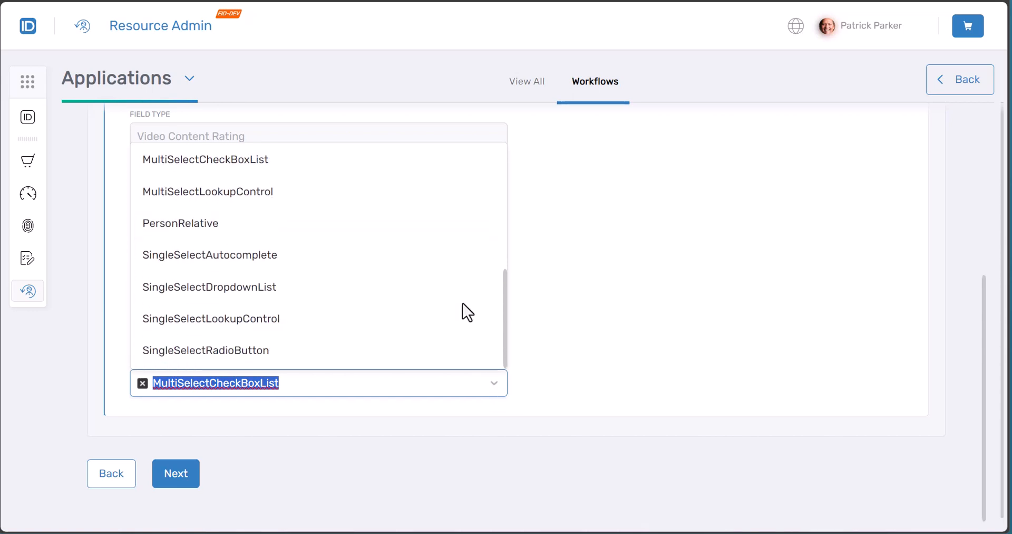
{"action": "left_click", "coordinate": [237, 228]}
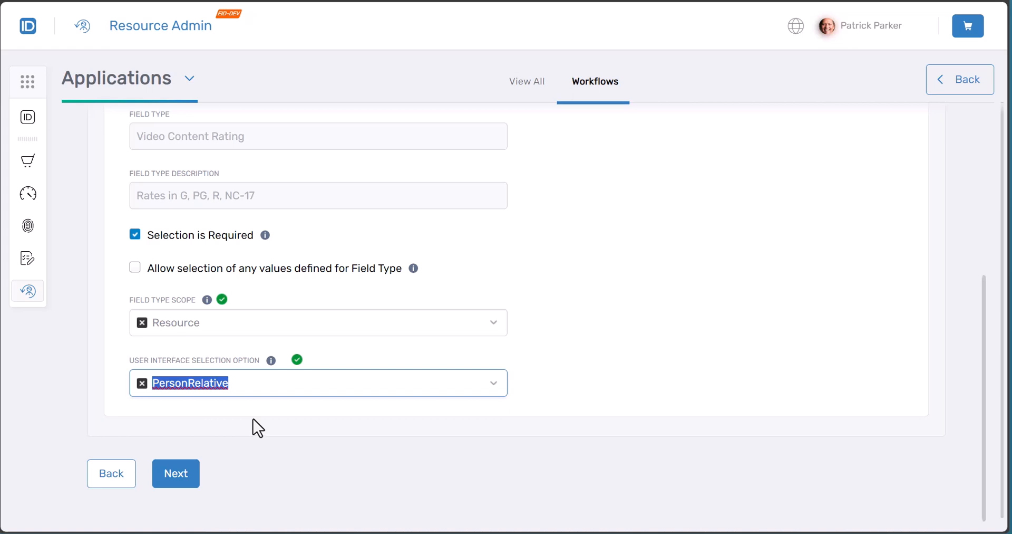
{"action": "left_click", "coordinate": [196, 319]}
{"action": "left_click", "coordinate": [208, 492]}
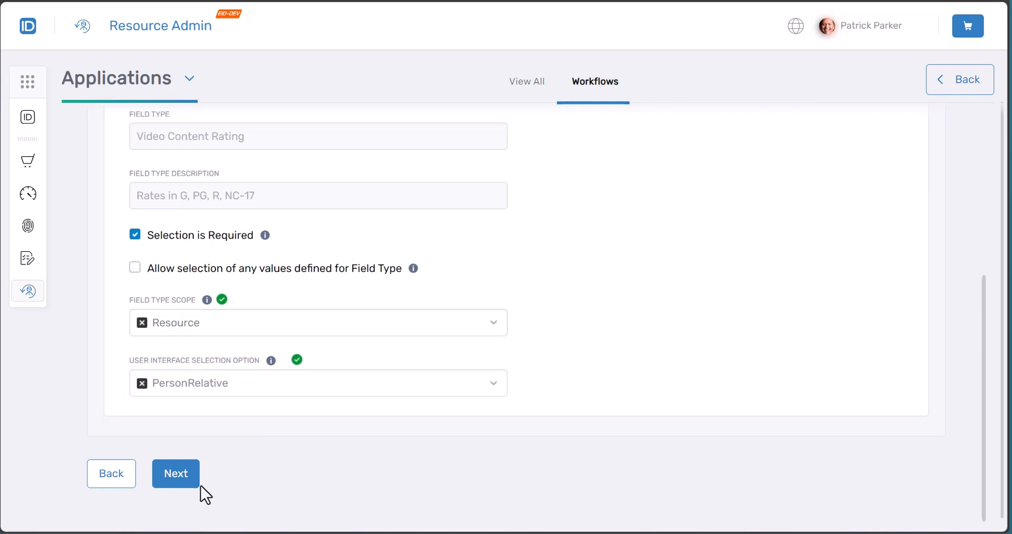
Submit the Video Content Rating settings for the View Video right and switch to the IAM Shop.
{"action": "left_click", "coordinate": [180, 477]}
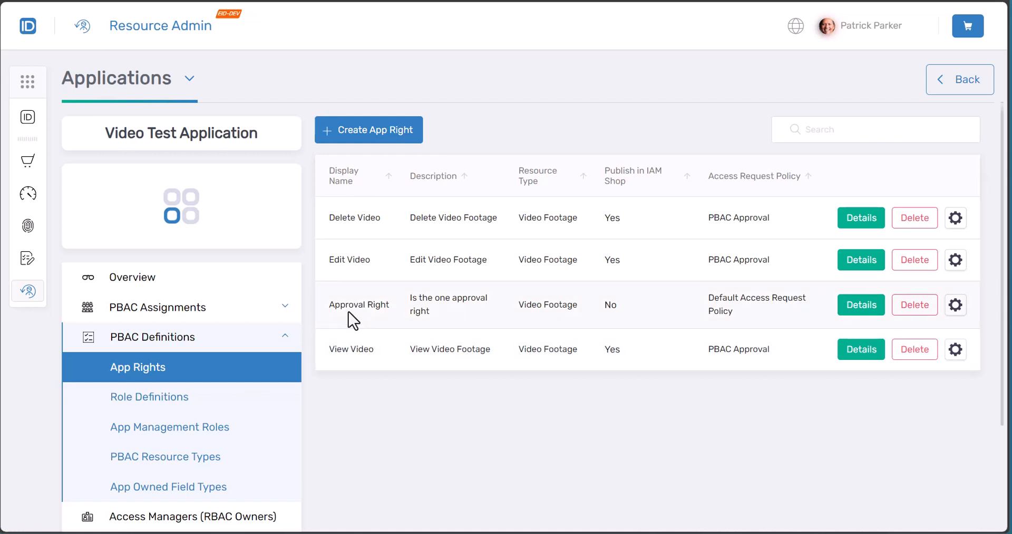
{"action": "right_click", "coordinate": [32, 161]}
{"action": "key", "text": "Escape"}
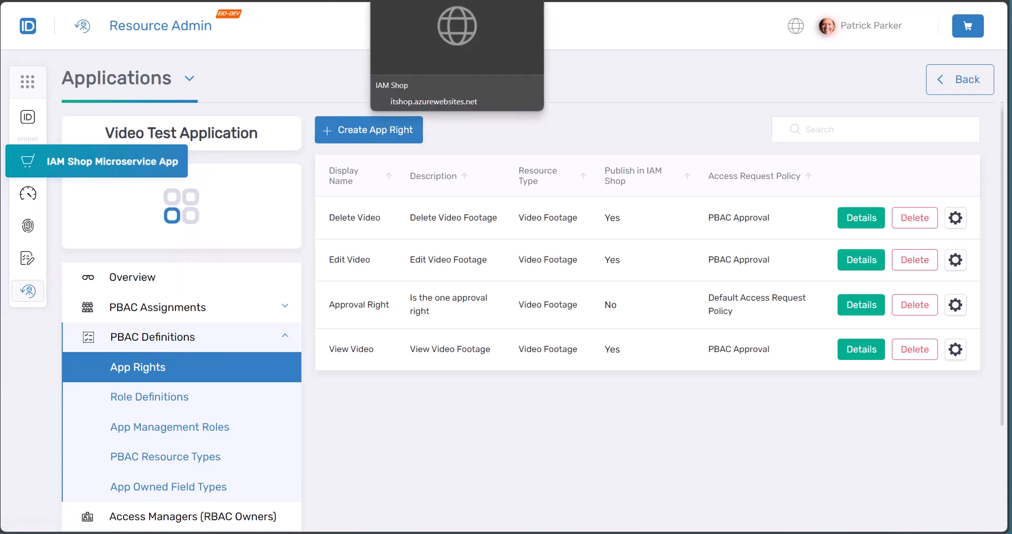
{"action": "left_click", "coordinate": [440, 0]}
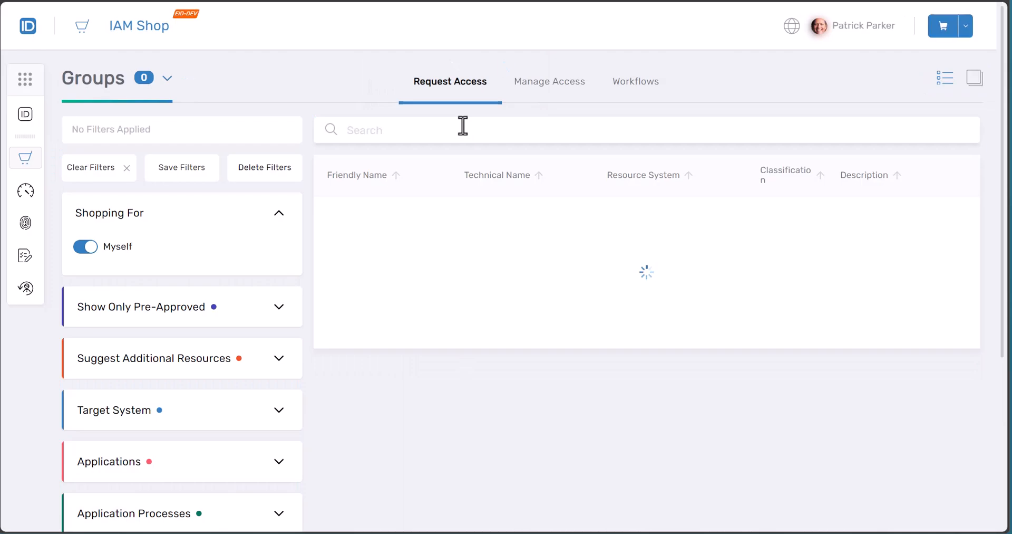
Search the requestable applications in the IAM Shop for "vid" and open the request details of Video Test Application.
{"action": "left_click", "coordinate": [109, 98]}
{"action": "left_click", "coordinate": [104, 183]}
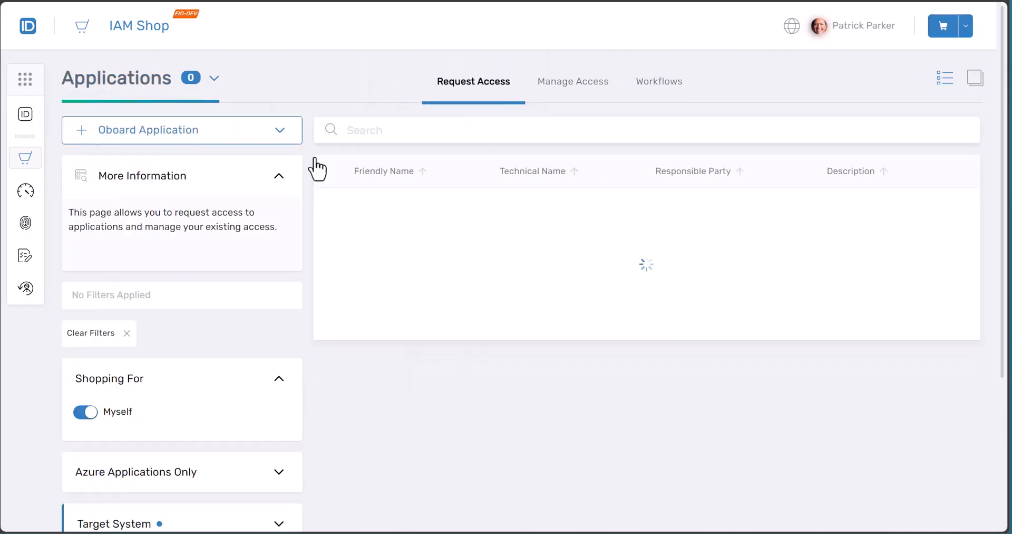
{"action": "left_click", "coordinate": [434, 128]}
{"action": "type", "text": "vid"}
{"action": "left_click", "coordinate": [929, 220]}
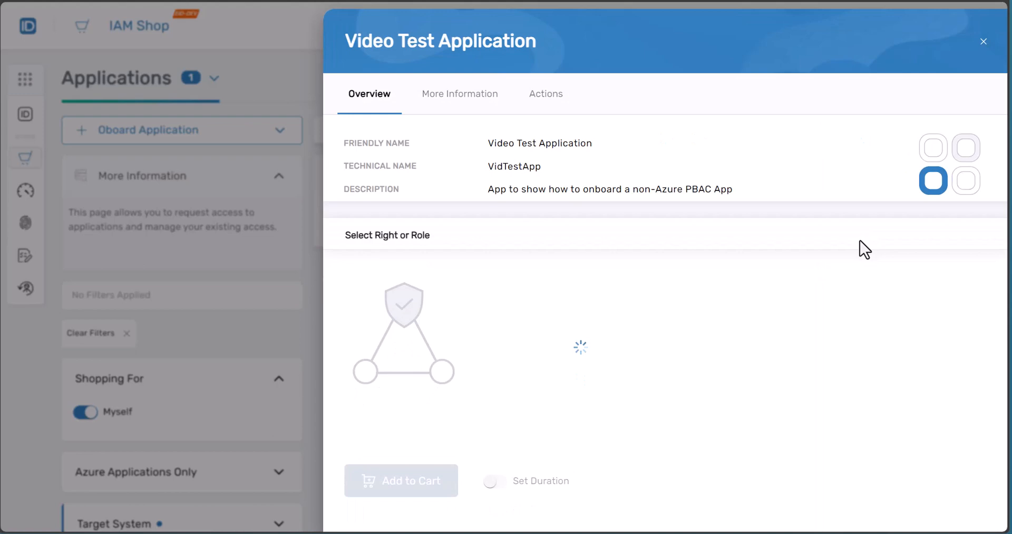
Select the View Video right in the access request and examine the scope values offered for its field types.
{"action": "left_click", "coordinate": [548, 367]}
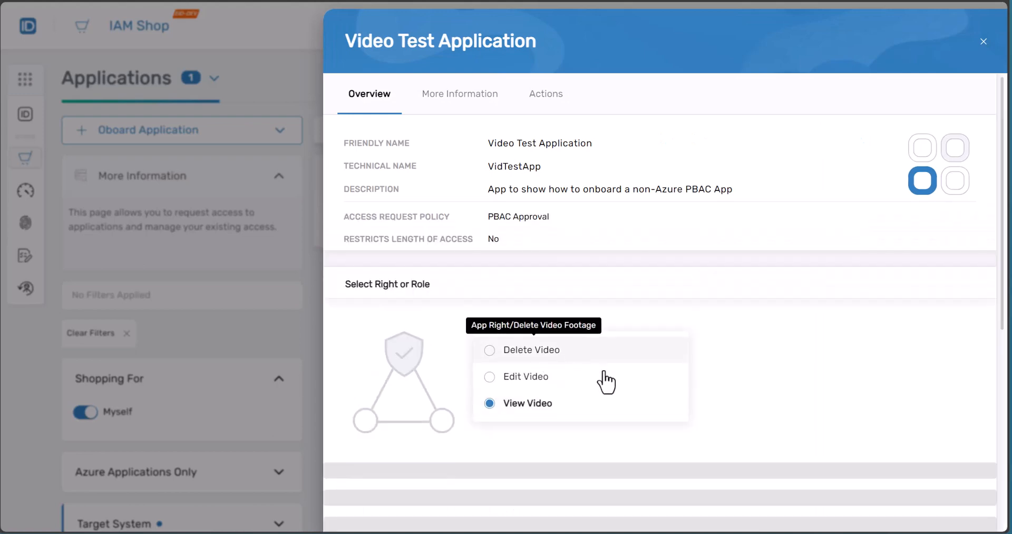
{"action": "scroll", "coordinate": [607, 377], "scroll_direction": "down", "scroll_amount": 3}
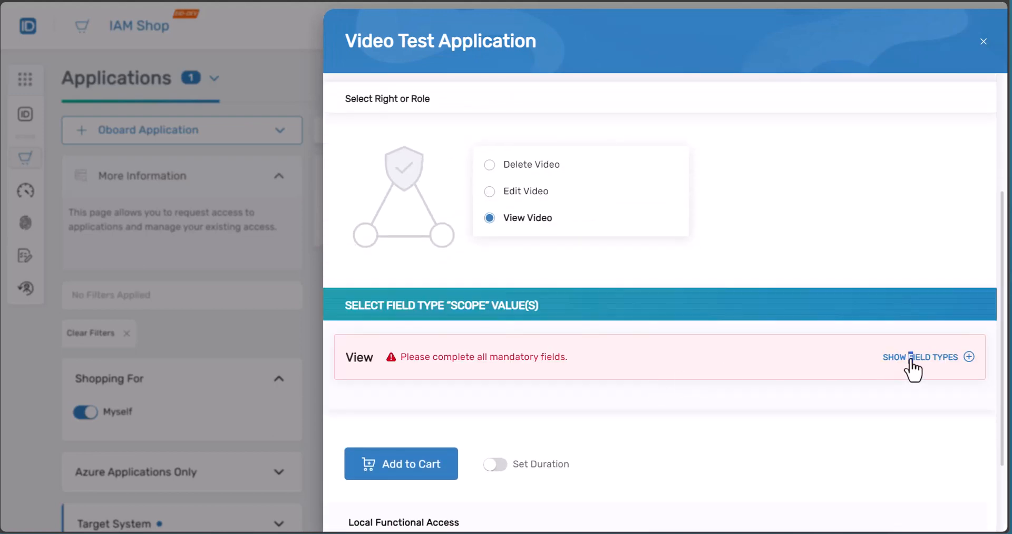
{"action": "left_click", "coordinate": [907, 358]}
{"action": "scroll", "coordinate": [575, 401], "scroll_direction": "down", "scroll_amount": 3}
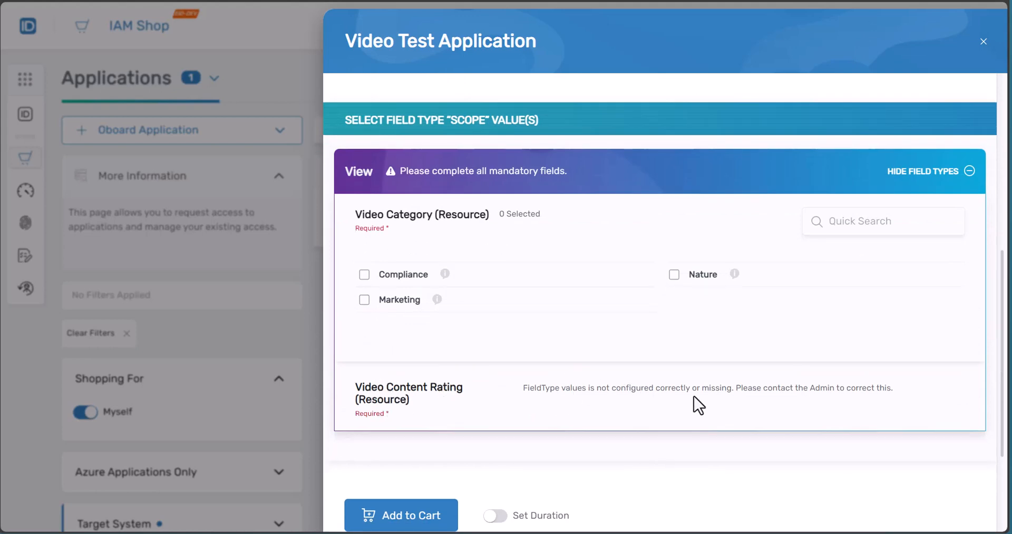
{"action": "scroll", "coordinate": [699, 405], "scroll_direction": "up", "scroll_amount": 6}
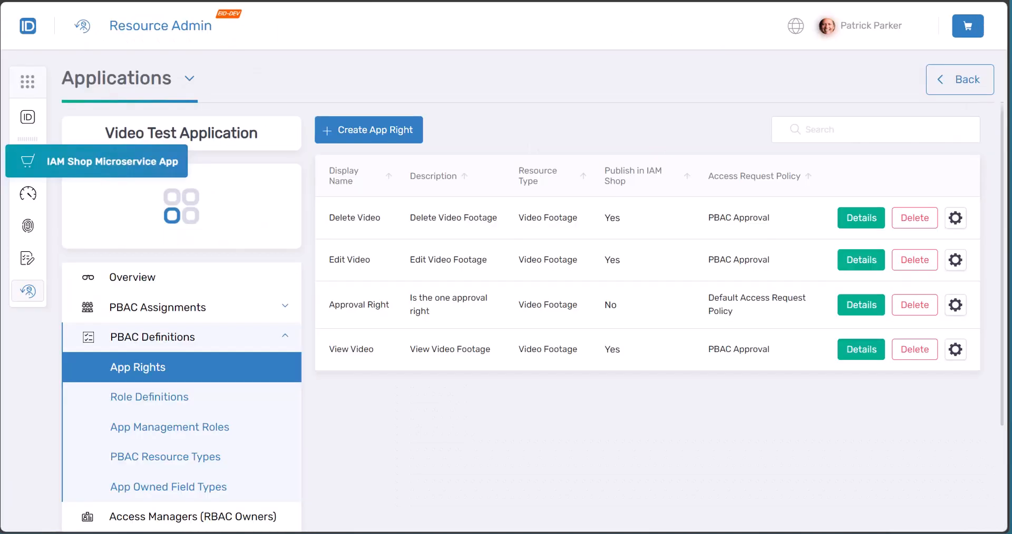
Switch back to Resource Admin and reopen the View Video right's field type configuration, choosing the already linked Video Content Rating.
{"action": "left_click", "coordinate": [955, 350]}
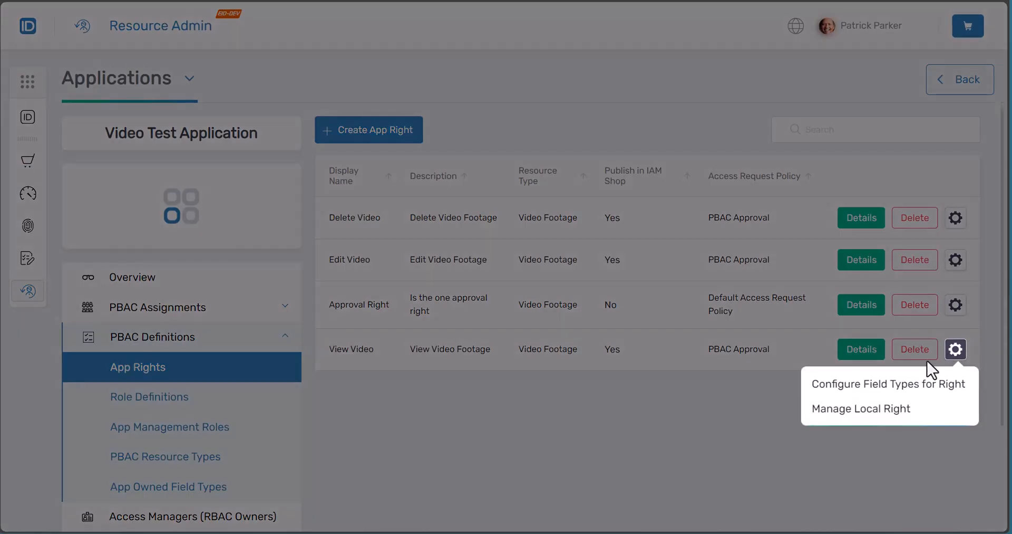
{"action": "left_click", "coordinate": [897, 388]}
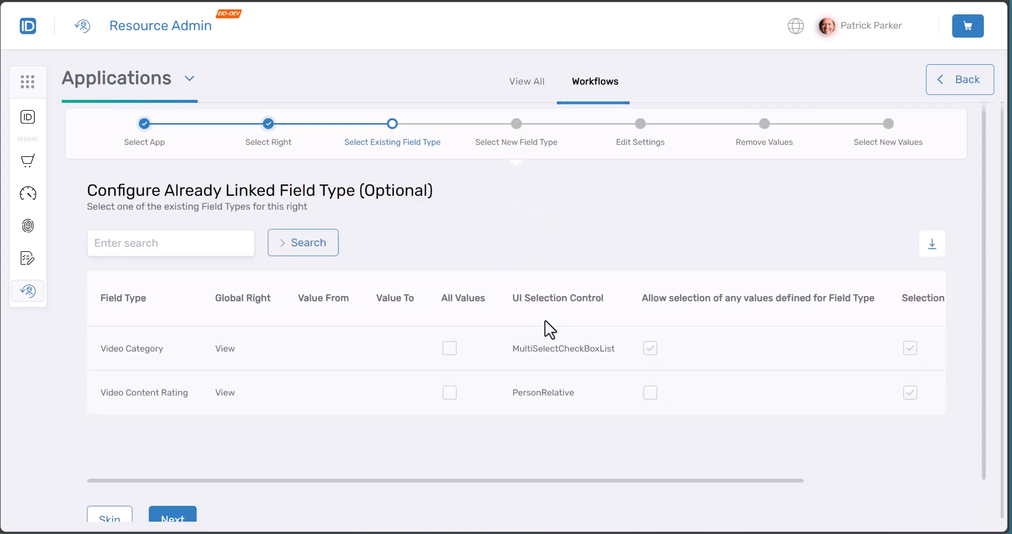
{"action": "left_click", "coordinate": [245, 390]}
{"action": "scroll", "coordinate": [243, 393], "scroll_direction": "down", "scroll_amount": 1}
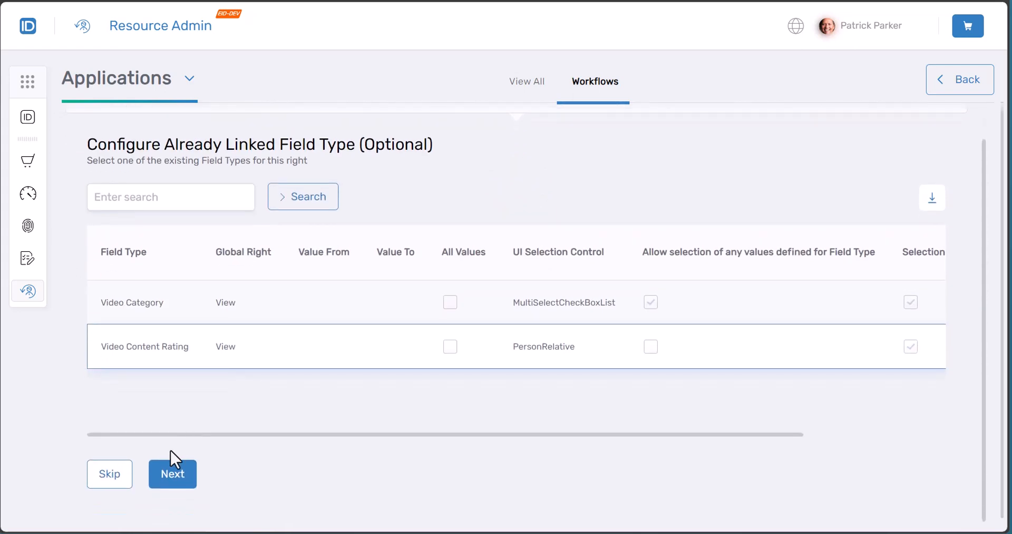
{"action": "left_click", "coordinate": [170, 474]}
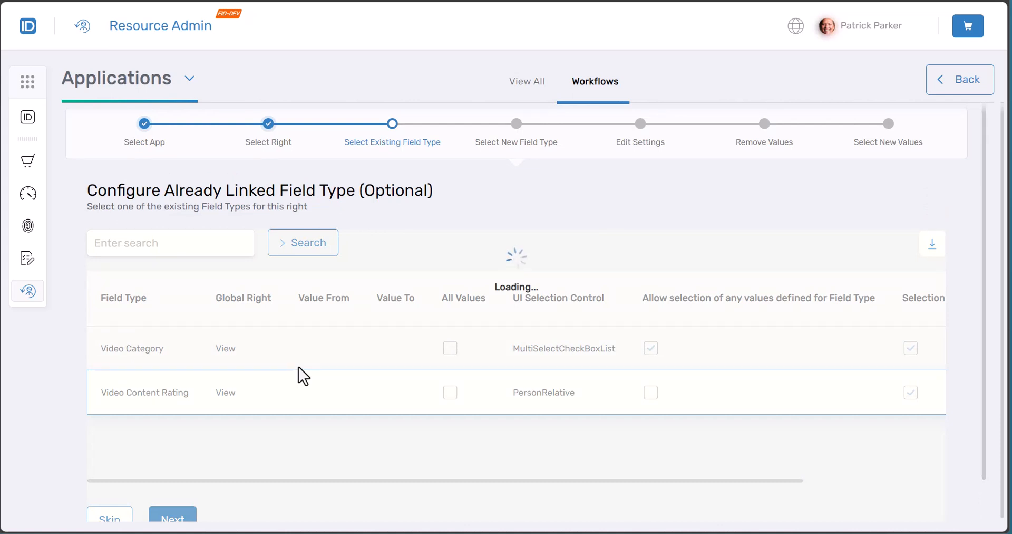
Make selection of the Video Content Rating field type optional and submit the settings.
{"action": "scroll", "coordinate": [301, 375], "scroll_direction": "down", "scroll_amount": 6}
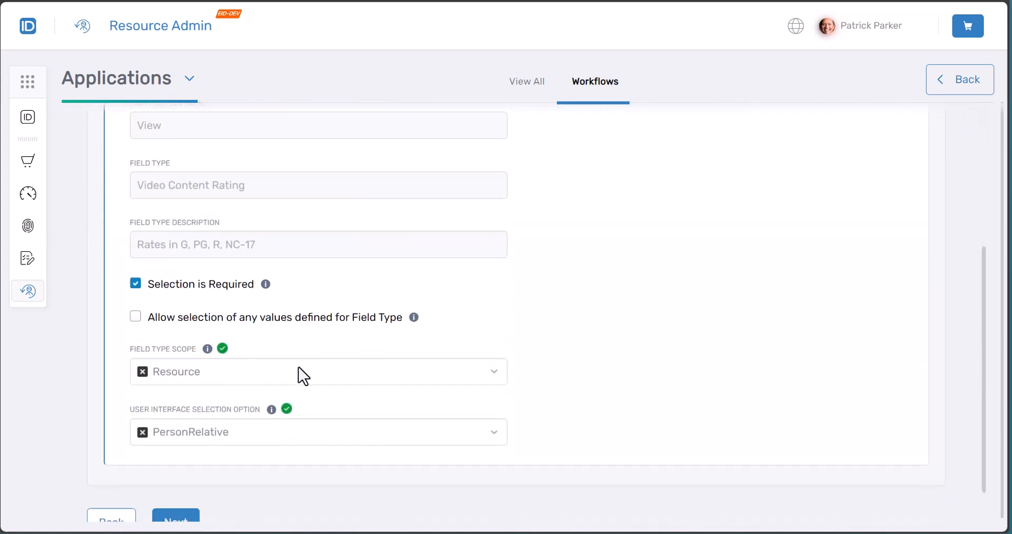
{"action": "left_click", "coordinate": [177, 241]}
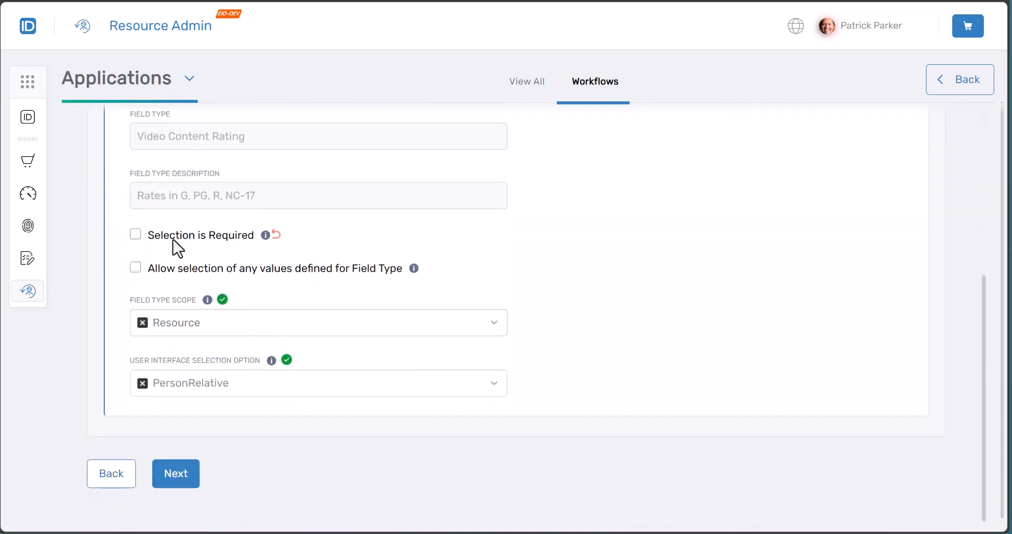
{"action": "left_click", "coordinate": [179, 483]}
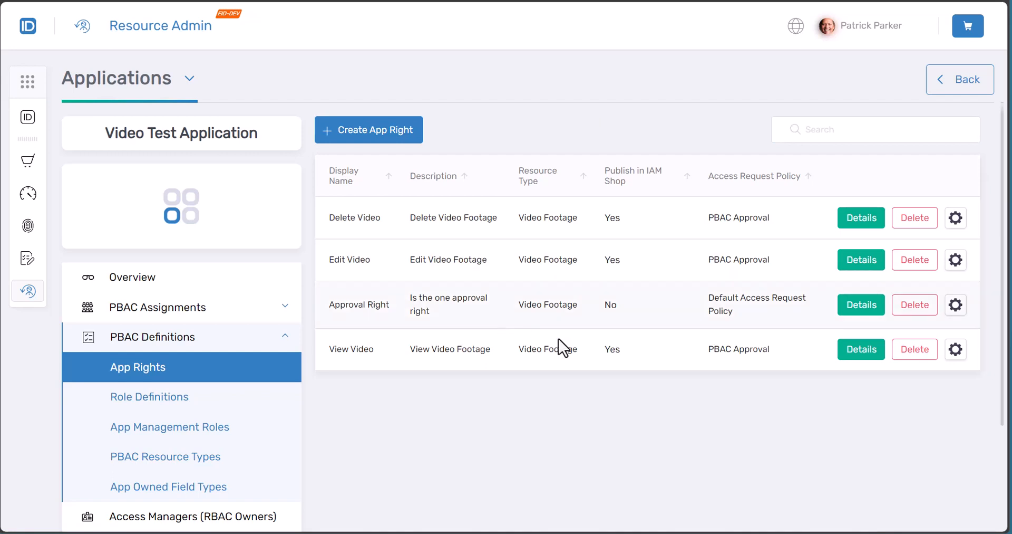
Open the View Video right's details and compare the selection control, value and scope settings of its two linked field types.
{"action": "left_click", "coordinate": [850, 350]}
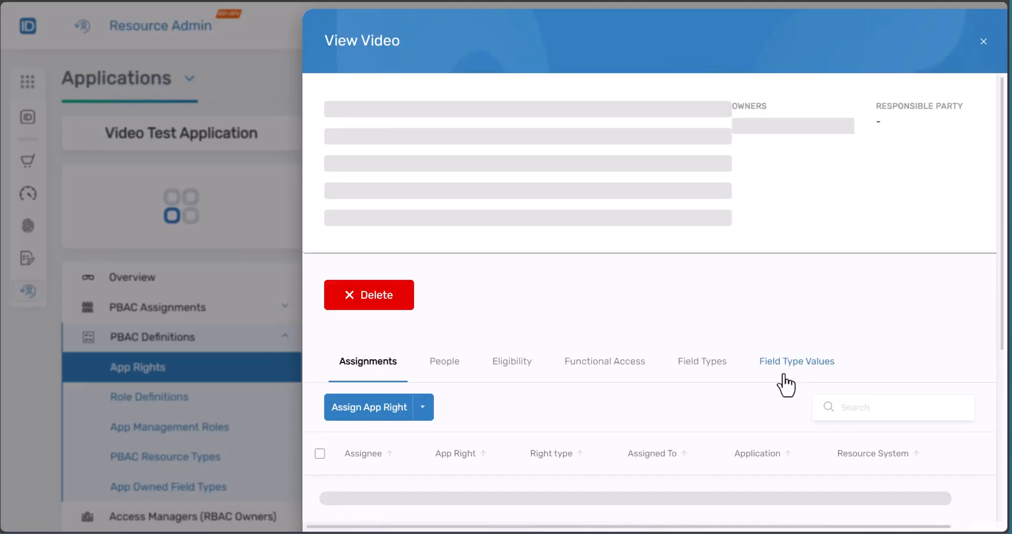
{"action": "left_click", "coordinate": [702, 474]}
{"action": "scroll", "coordinate": [708, 464], "scroll_direction": "down", "scroll_amount": 5}
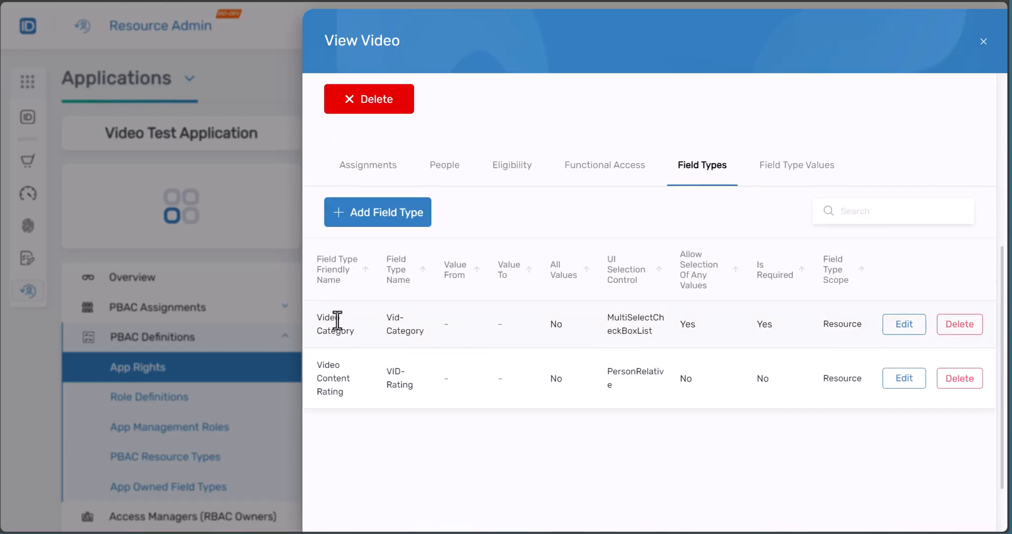
{"action": "left_click_drag", "start_coordinate": [337, 319], "coordinate": [692, 324]}
{"action": "left_click", "coordinate": [687, 349]}
{"action": "double_click", "coordinate": [839, 324]}
{"action": "double_click", "coordinate": [625, 325]}
{"action": "double_click", "coordinate": [844, 379]}
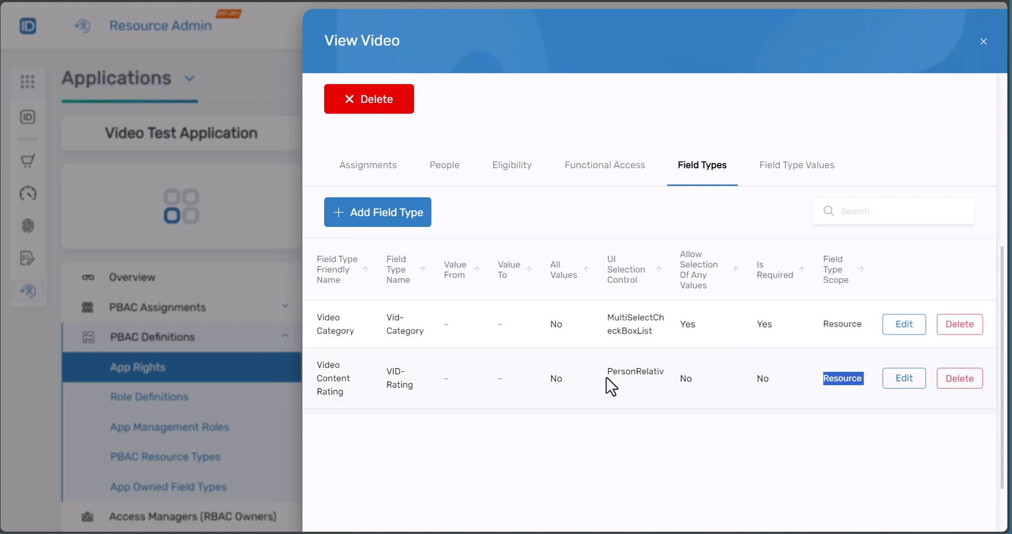
{"action": "left_click_drag", "start_coordinate": [612, 372], "coordinate": [629, 384]}
{"action": "left_click", "coordinate": [629, 384]}
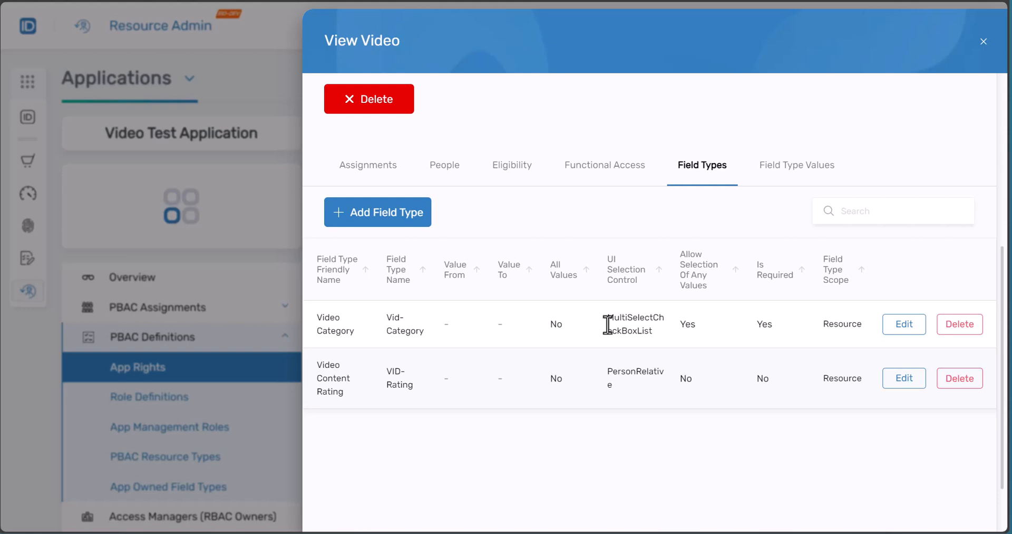
{"action": "left_click", "coordinate": [309, 134]}
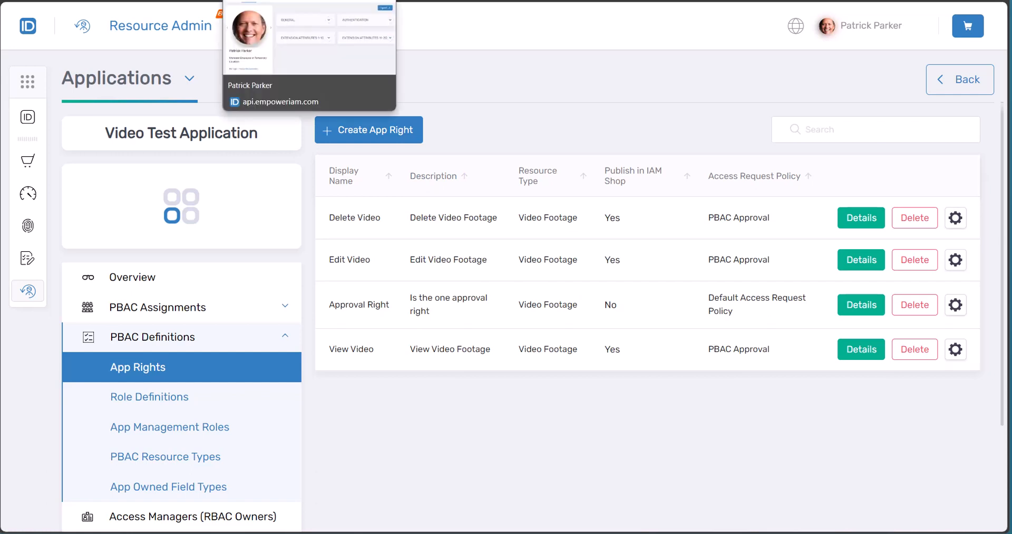
Switch to the person's page in EmpowerID and bring up the PBAC attribute assignments under their access.
{"action": "left_click", "coordinate": [274, 0]}
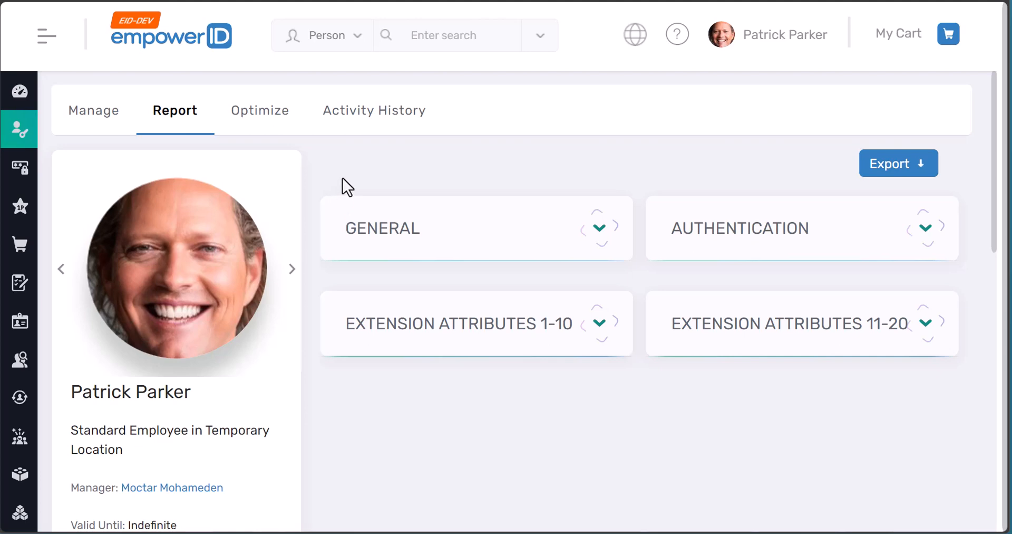
{"action": "left_click", "coordinate": [195, 95]}
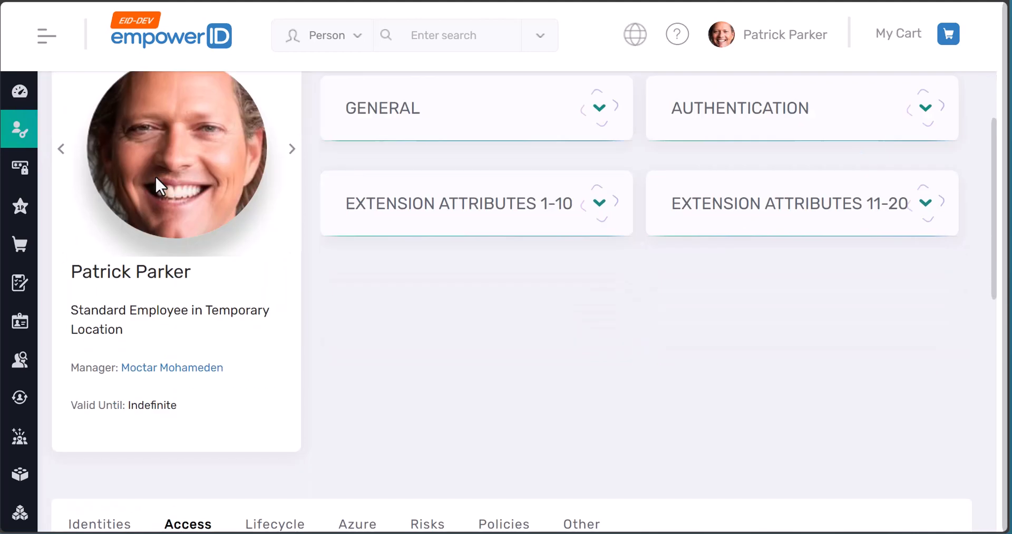
{"action": "scroll", "coordinate": [176, 220], "scroll_direction": "down", "scroll_amount": 5}
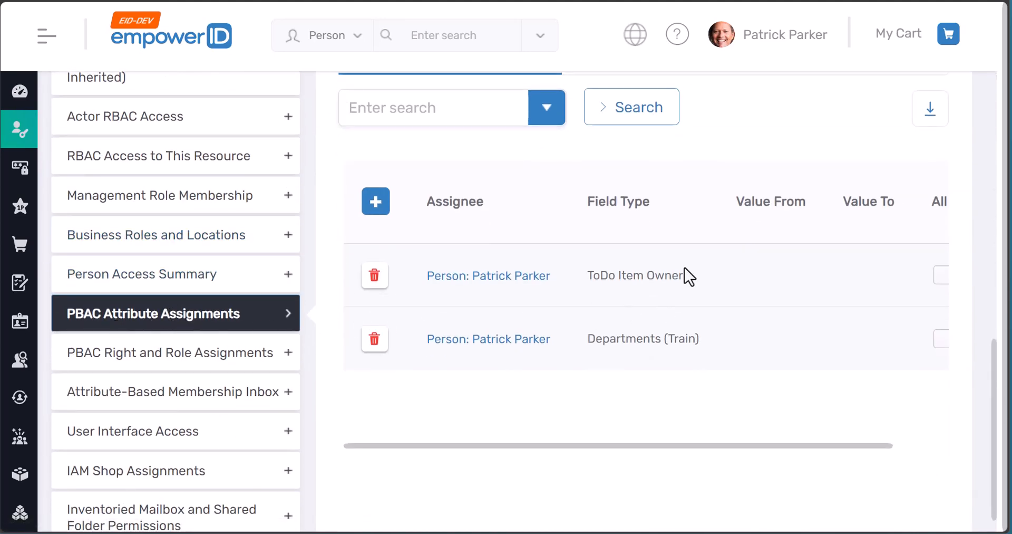
{"action": "scroll", "coordinate": [665, 261], "scroll_direction": "up", "scroll_amount": 2}
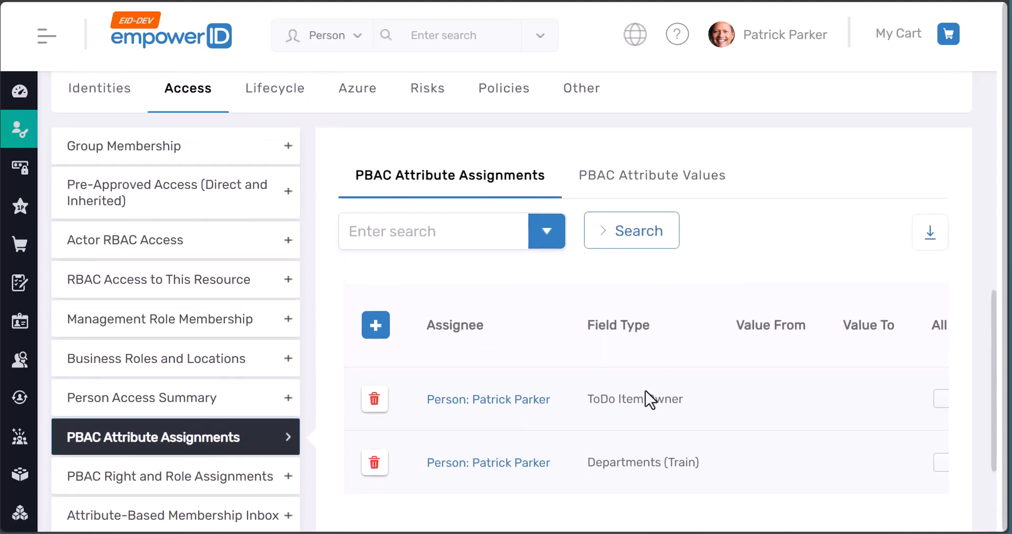
Compare the person's PBAC attribute assignments for ToDo Item Owner and Departments (Train) with their PBAC attribute values.
{"action": "left_click_drag", "start_coordinate": [594, 401], "coordinate": [687, 409]}
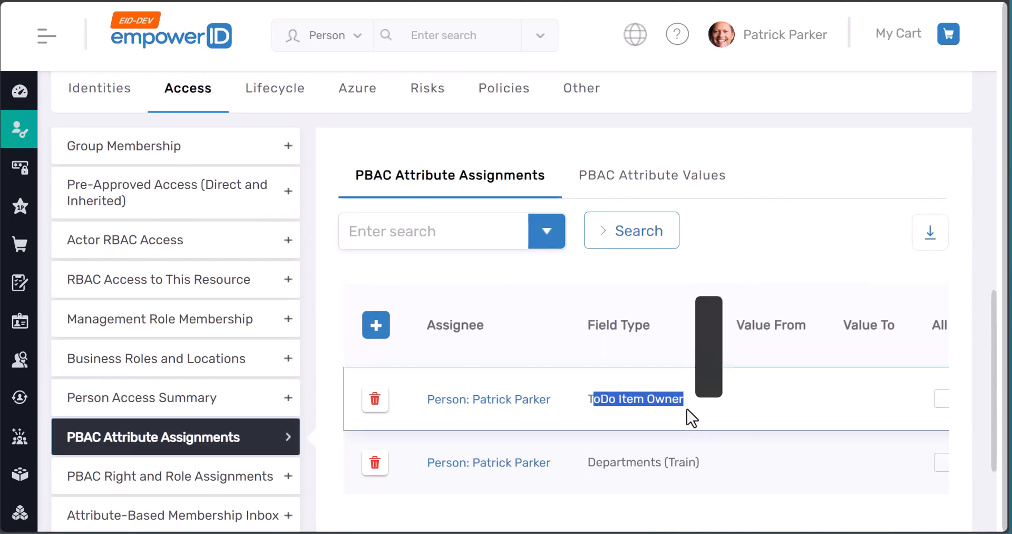
{"action": "left_click", "coordinate": [652, 410]}
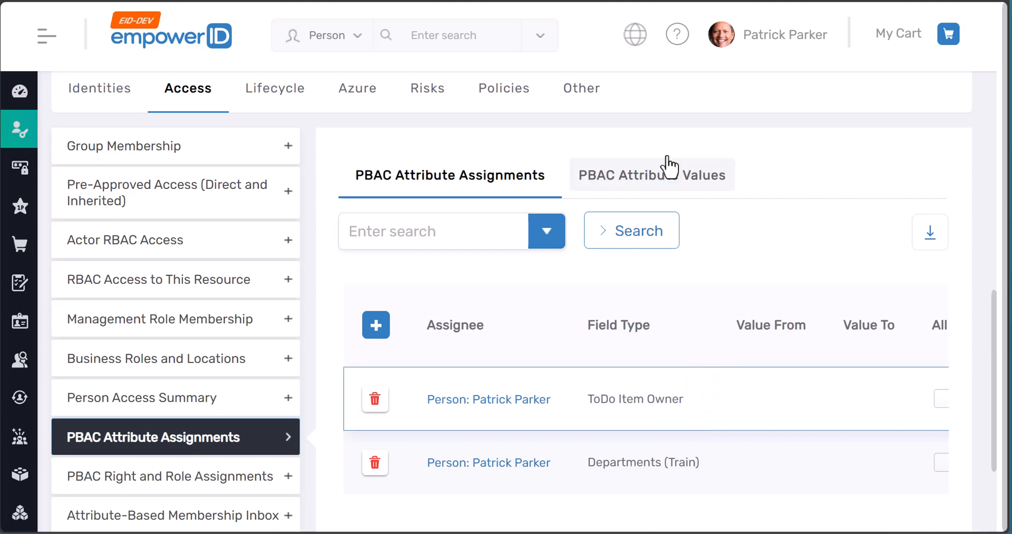
{"action": "left_click", "coordinate": [649, 173]}
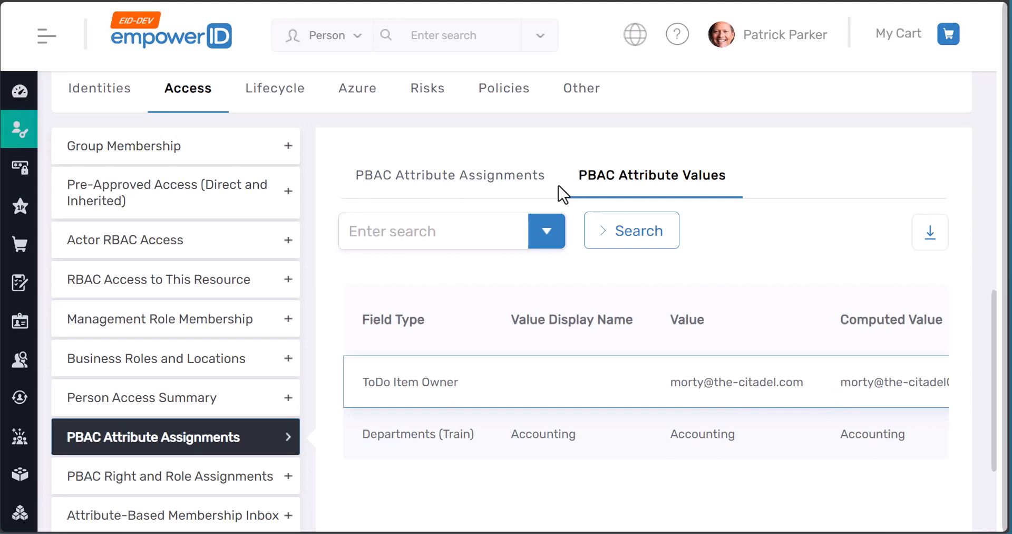
{"action": "left_click", "coordinate": [473, 183]}
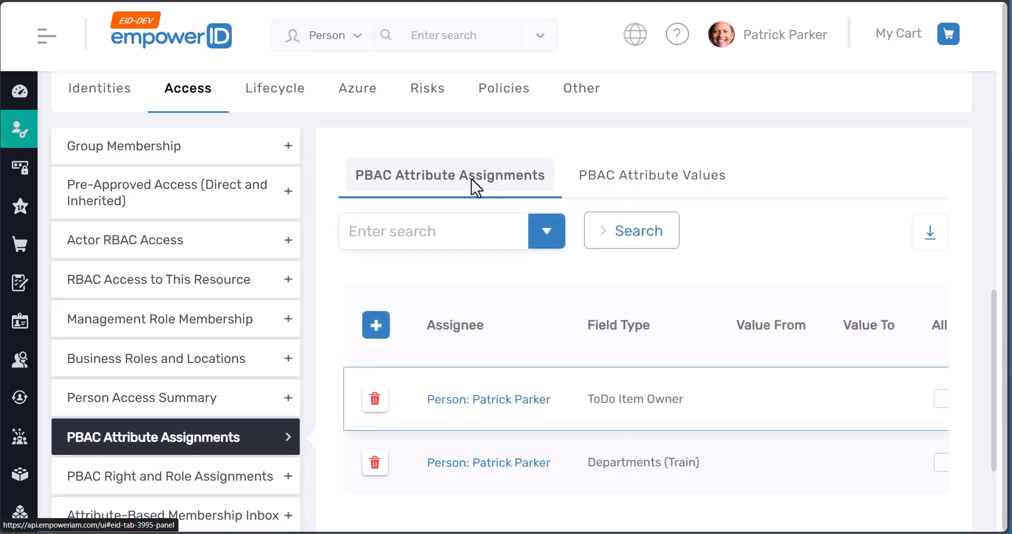
{"action": "double_click", "coordinate": [614, 462]}
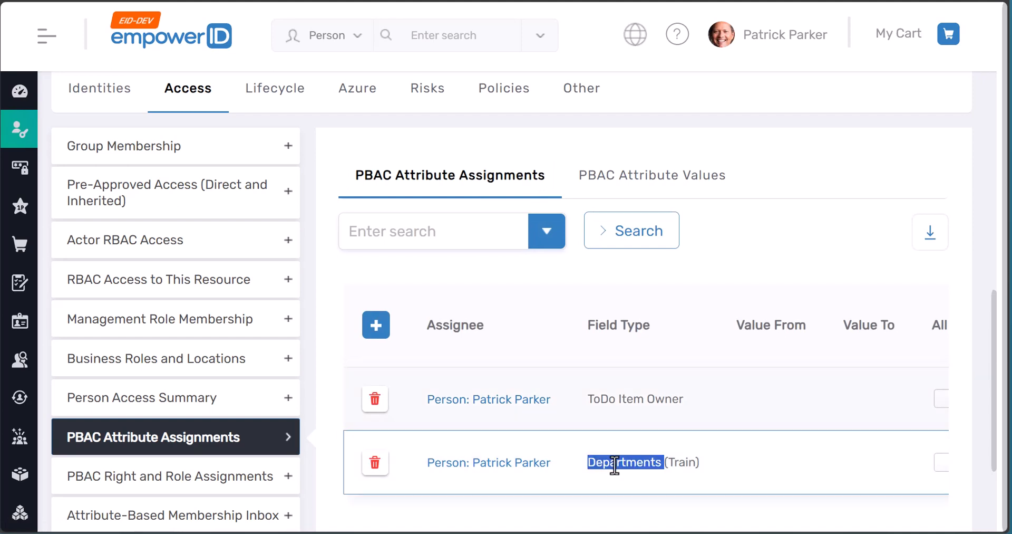
{"action": "left_click", "coordinate": [683, 461]}
{"action": "left_click", "coordinate": [635, 182]}
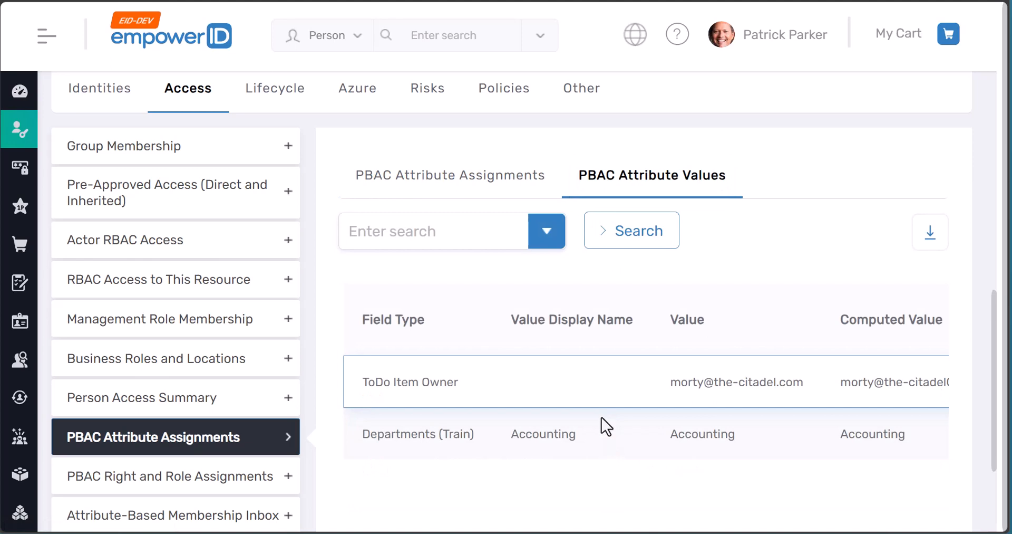
{"action": "left_click", "coordinate": [436, 192]}
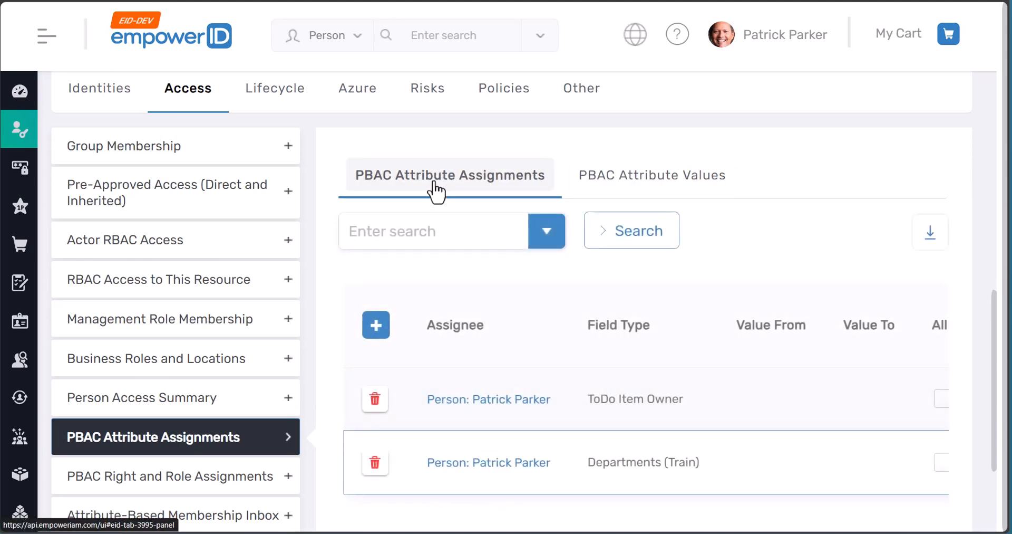
Start a new PBAC attribute assignment for the person and choose Video Content Rating as its field type after searching for "vid".
{"action": "left_click", "coordinate": [379, 332]}
{"action": "left_click", "coordinate": [434, 337]}
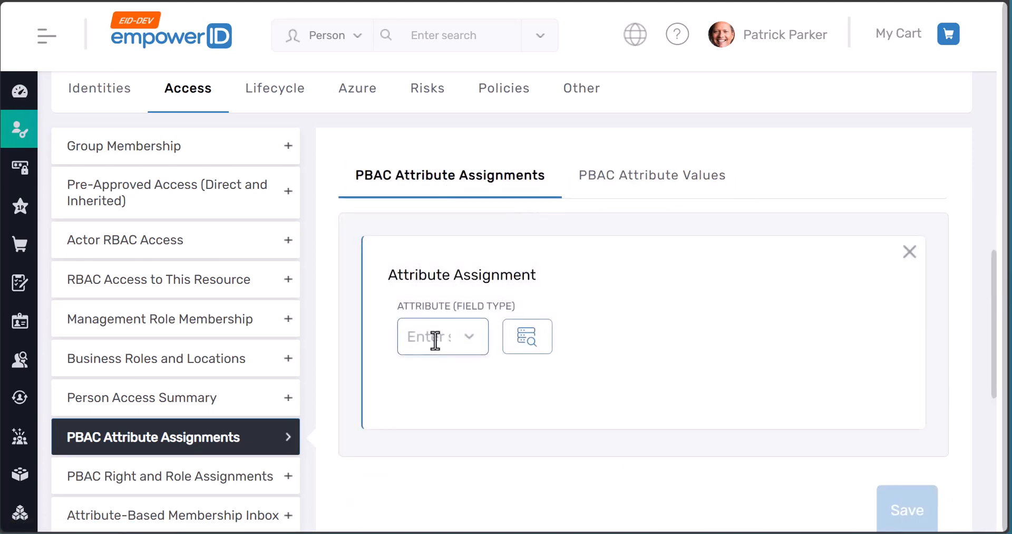
{"action": "type", "text": "vid"}
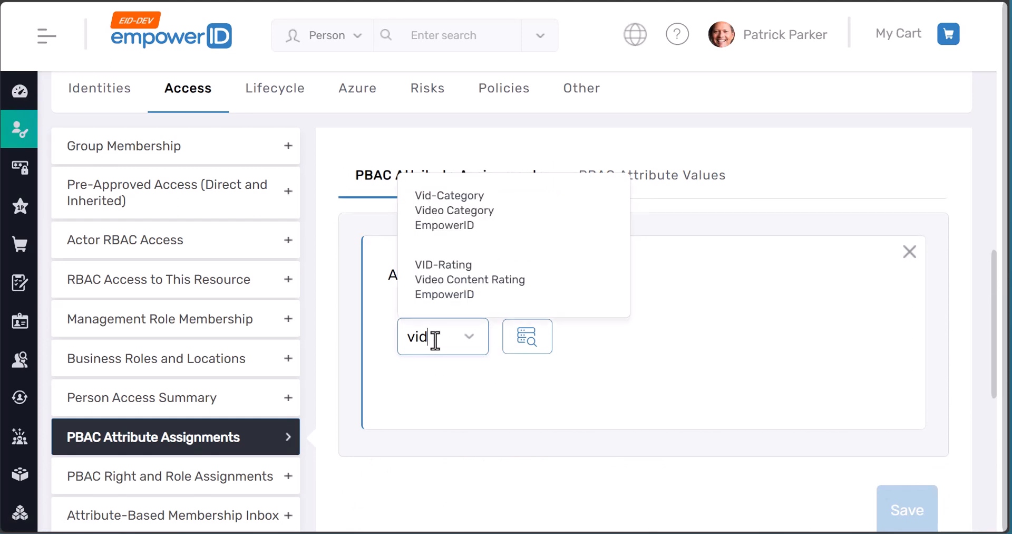
{"action": "left_click", "coordinate": [454, 291]}
{"action": "scroll", "coordinate": [587, 369], "scroll_direction": "down", "scroll_amount": 3}
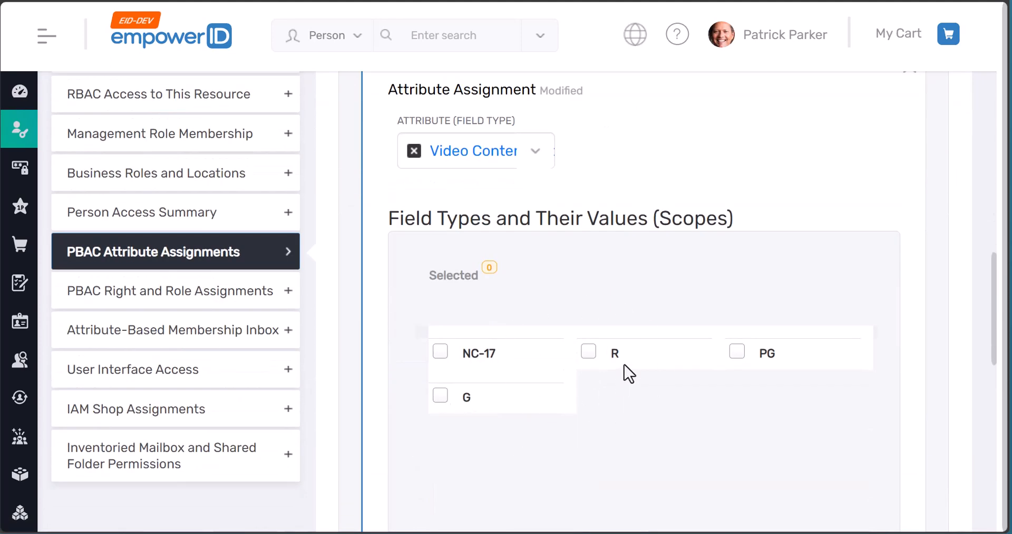
Examine the selectable values for Video Content Rating in the new assignment and glance at the person's PBAC attribute values.
{"action": "scroll", "coordinate": [625, 365], "scroll_direction": "up", "scroll_amount": 3}
{"action": "scroll", "coordinate": [624, 365], "scroll_direction": "down", "scroll_amount": 2}
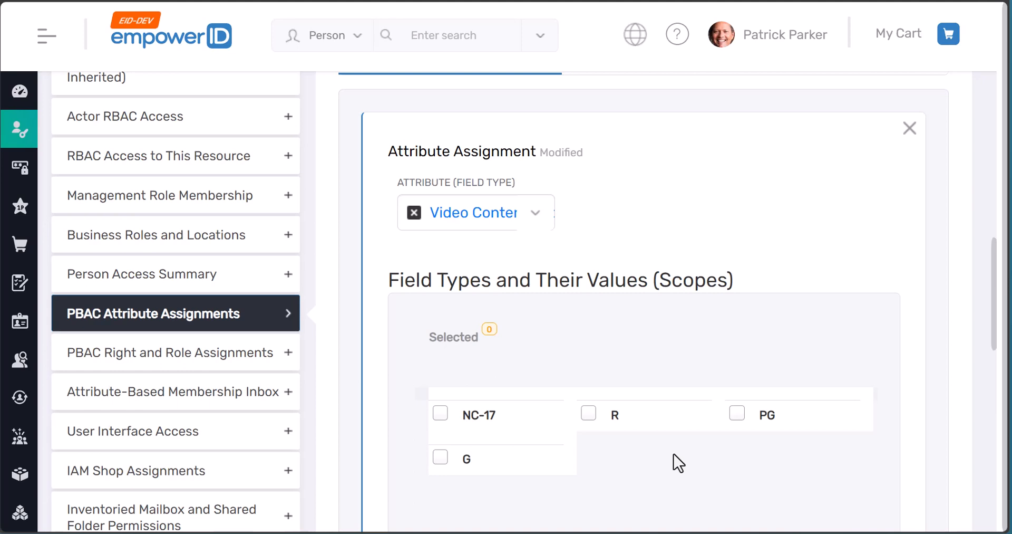
{"action": "scroll", "coordinate": [653, 404], "scroll_direction": "up", "scroll_amount": 2}
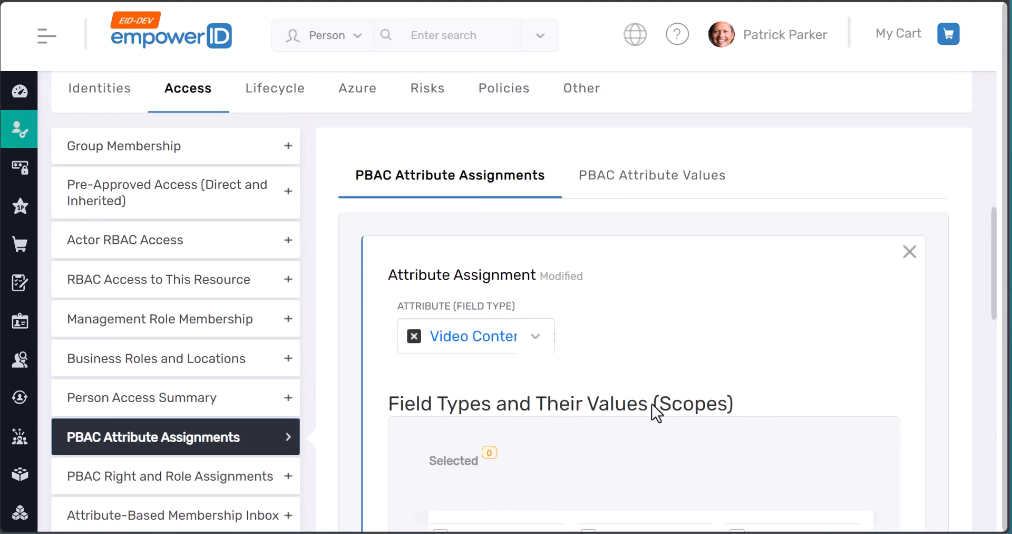
{"action": "scroll", "coordinate": [652, 403], "scroll_direction": "down", "scroll_amount": 2}
{"action": "scroll", "coordinate": [656, 316], "scroll_direction": "up", "scroll_amount": 2}
{"action": "left_click", "coordinate": [652, 241]}
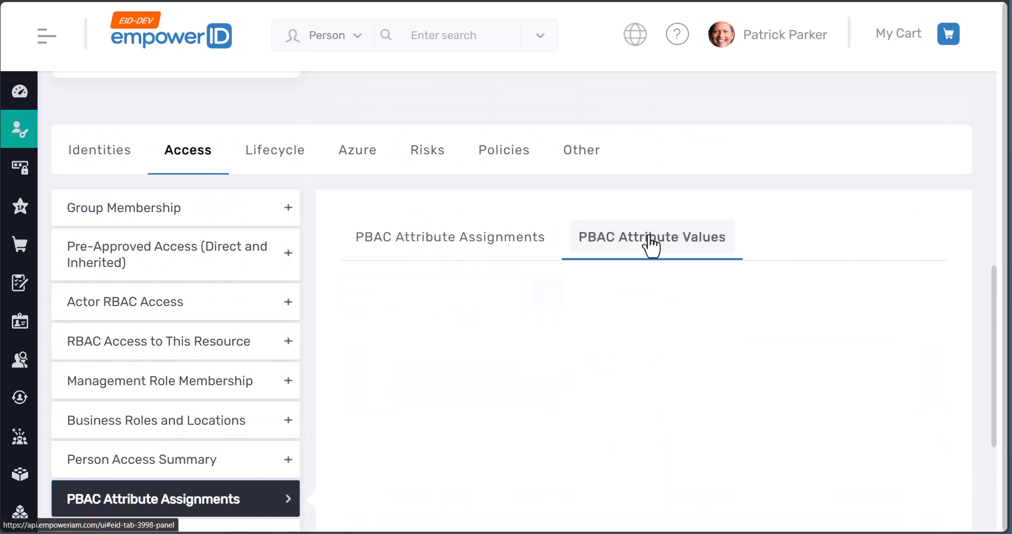
{"action": "left_click", "coordinate": [521, 243]}
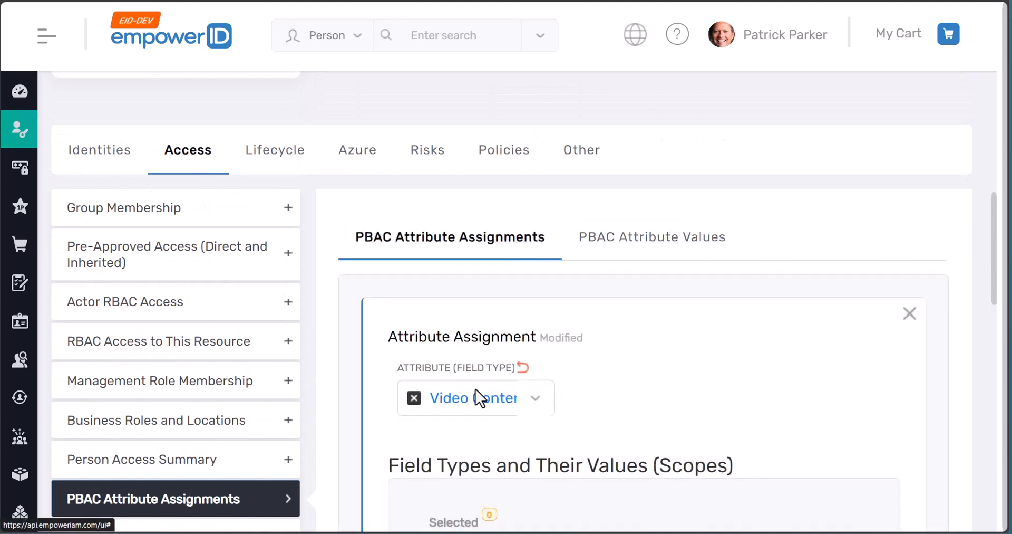
Clear the Video Content Rating field type from the person's new PBAC attribute assignment.
{"action": "left_click", "coordinate": [414, 398]}
{"action": "scroll", "coordinate": [413, 398], "scroll_direction": "down", "scroll_amount": 5}
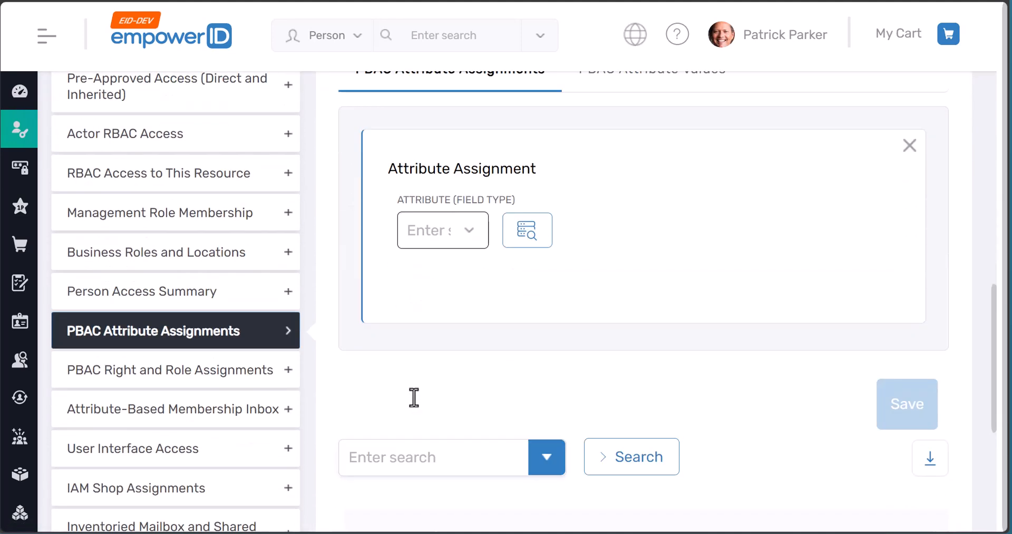
{"action": "scroll", "coordinate": [414, 398], "scroll_direction": "down", "scroll_amount": 3}
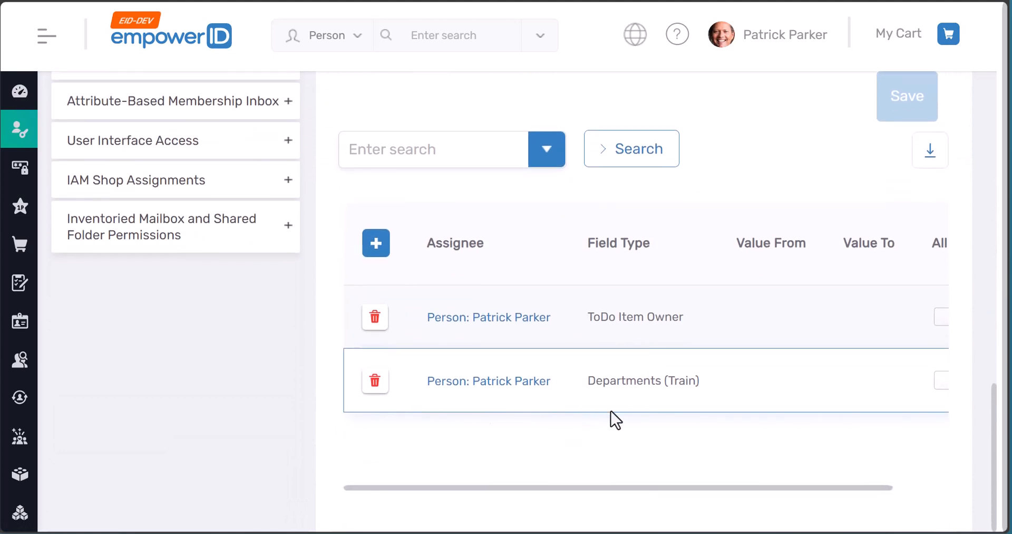
Examine the Departments (Train) entry among the person's existing PBAC attribute assignments.
{"action": "left_click_drag", "start_coordinate": [584, 384], "coordinate": [702, 383]}
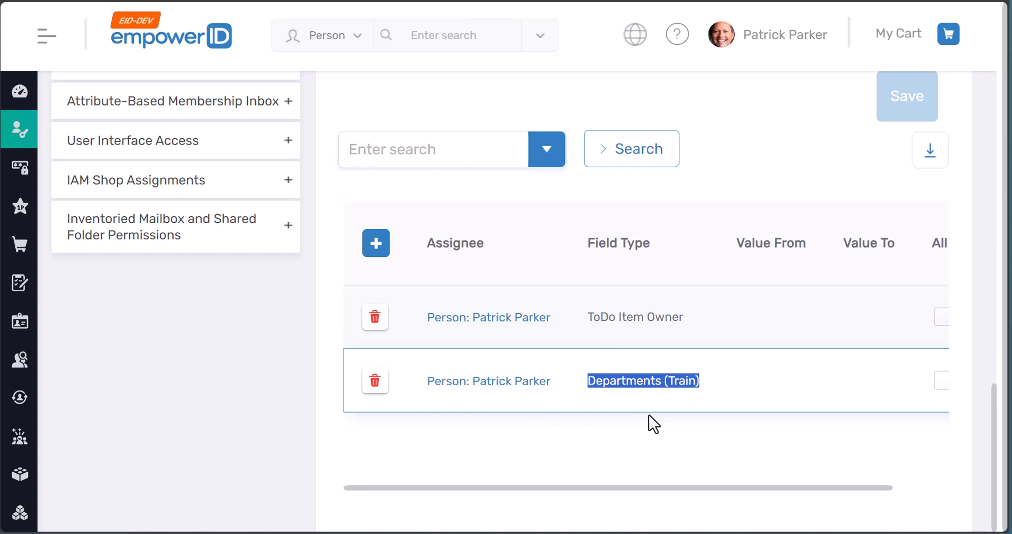
{"action": "left_click", "coordinate": [592, 390]}
{"action": "left_click", "coordinate": [628, 411]}
{"action": "scroll", "coordinate": [627, 411], "scroll_direction": "up", "scroll_amount": 2}
{"action": "scroll", "coordinate": [628, 411], "scroll_direction": "down", "scroll_amount": 2}
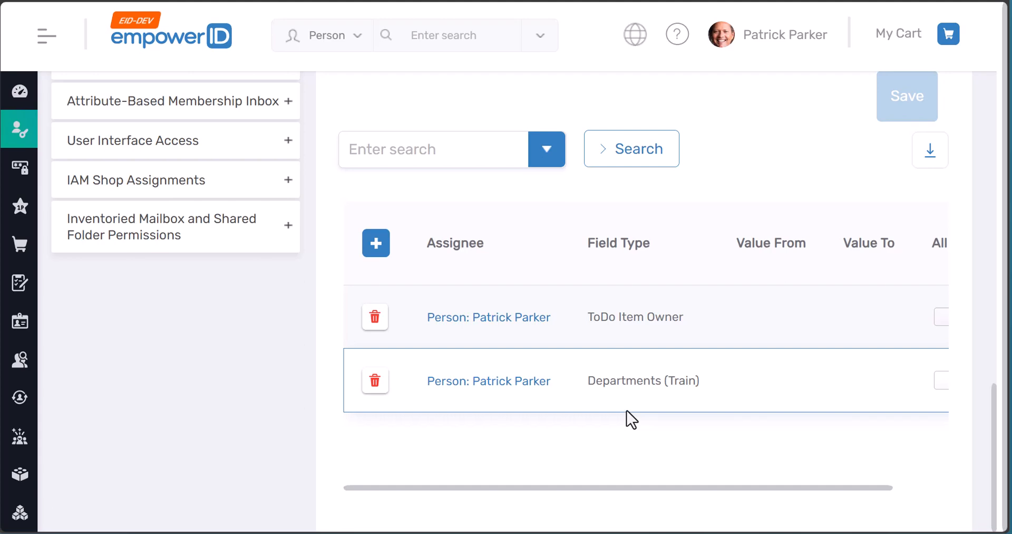
{"action": "scroll", "coordinate": [627, 410], "scroll_direction": "up", "scroll_amount": 2}
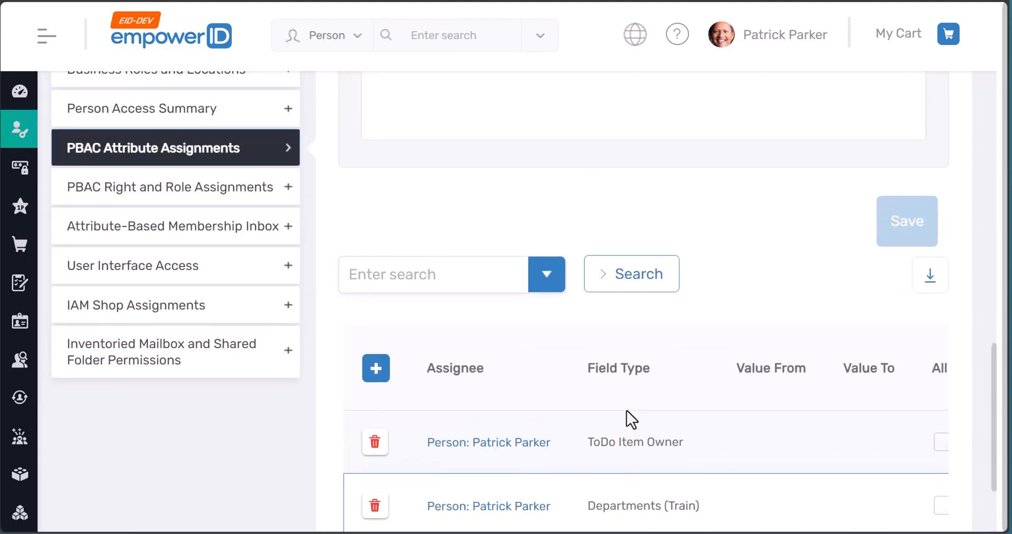
{"action": "scroll", "coordinate": [628, 410], "scroll_direction": "up", "scroll_amount": 2}
{"action": "scroll", "coordinate": [627, 411], "scroll_direction": "up", "scroll_amount": 3}
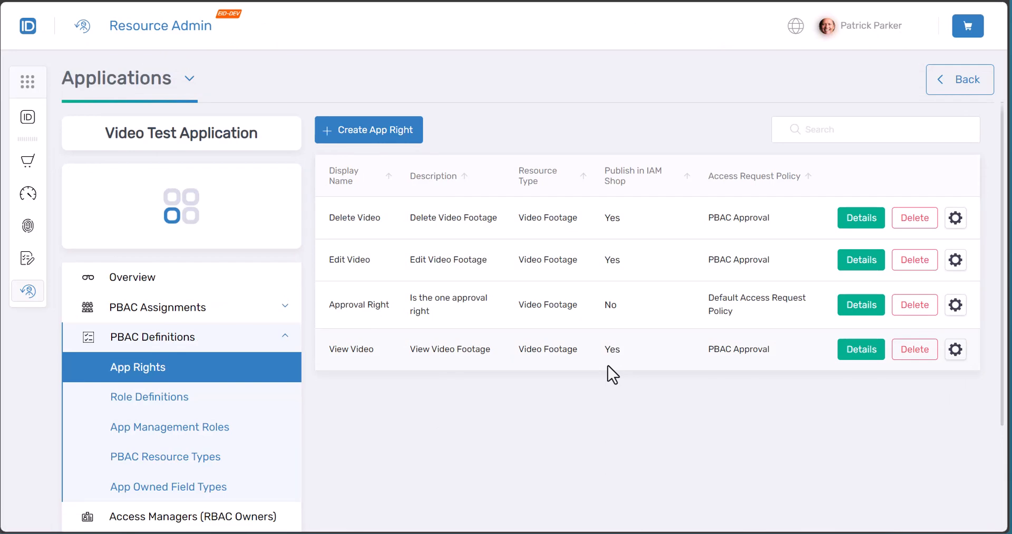
Switch to Resource Admin and start onboarding a new app right for Video Test Application with the name AssigneeValues.
{"action": "left_click", "coordinate": [376, 136]}
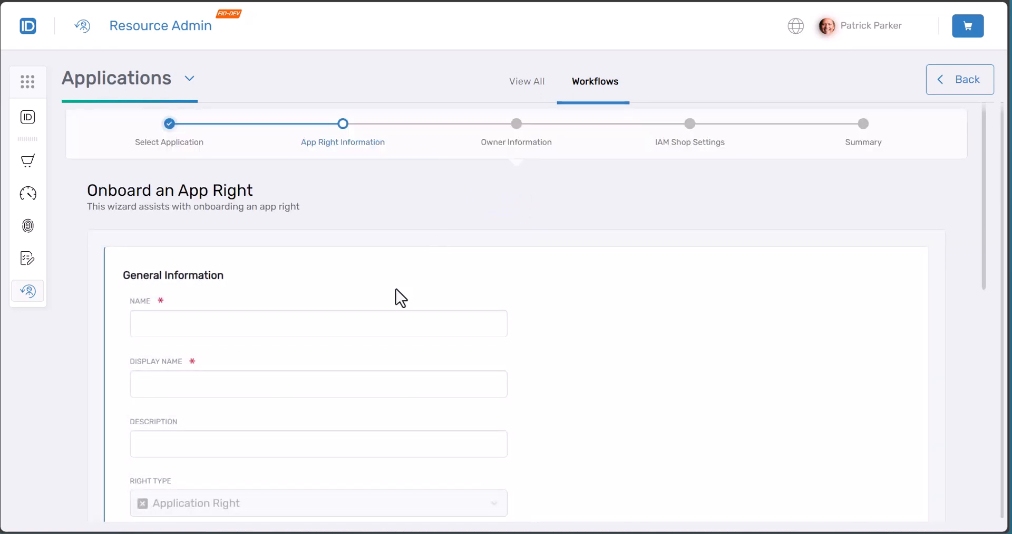
{"action": "left_click", "coordinate": [339, 322]}
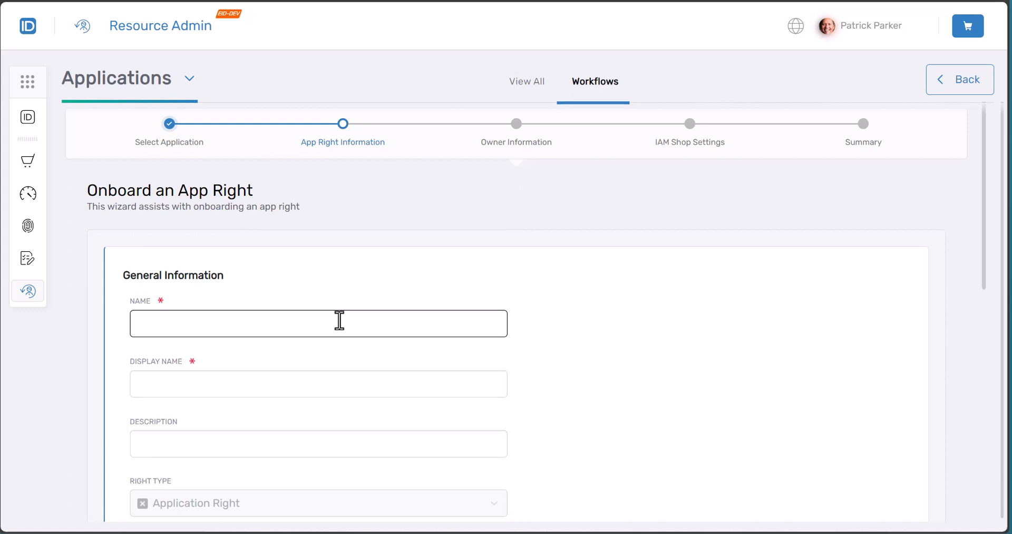
{"action": "left_click", "coordinate": [329, 327]}
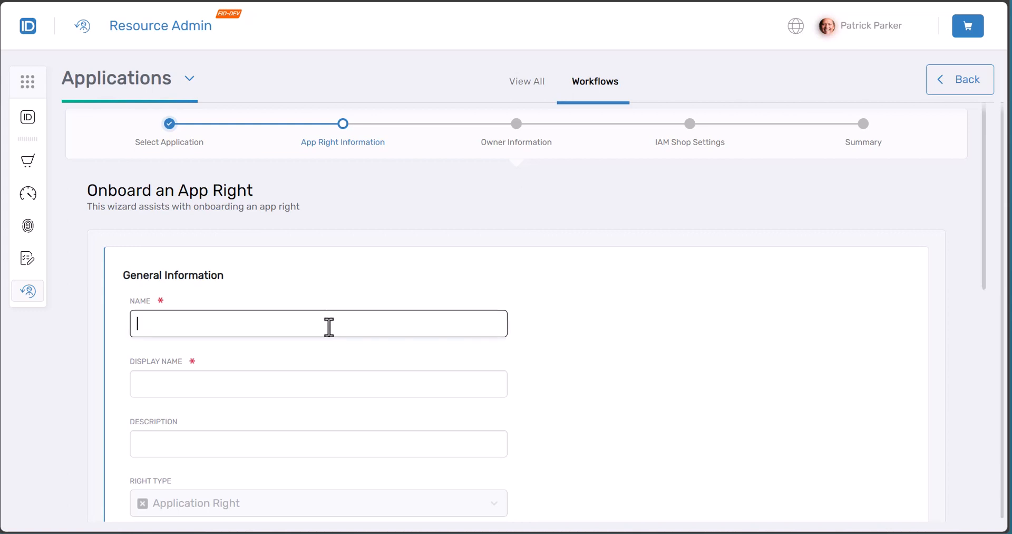
{"action": "type", "text": "Assi"}
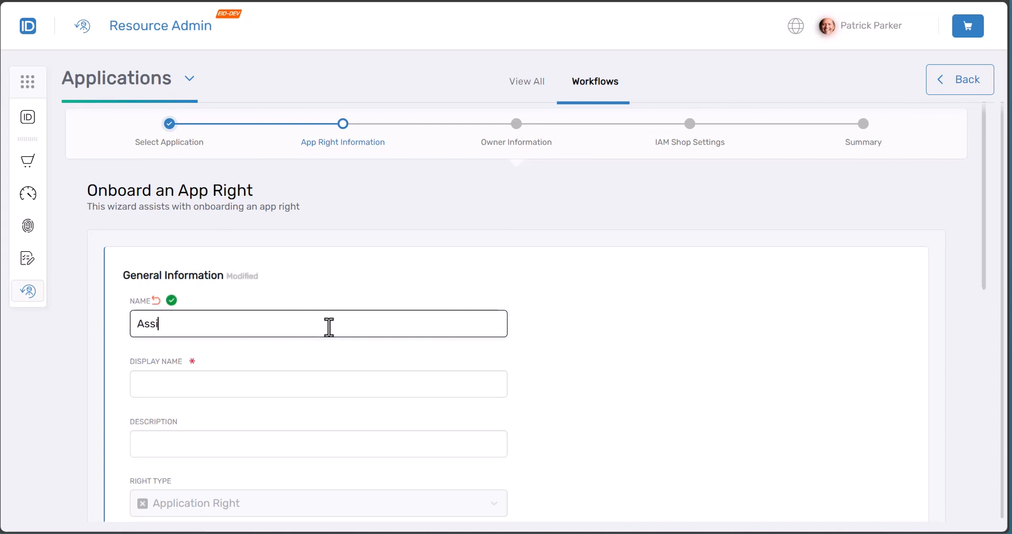
{"action": "type", "text": "gneeValues"}
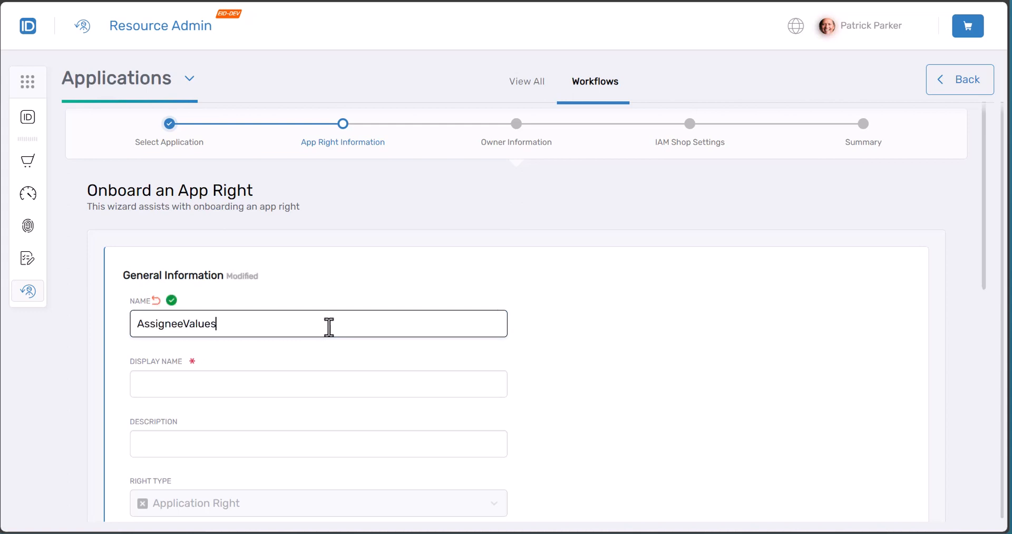
Give the new app right the display name "Assignee FieldTypeValues".
{"action": "key", "text": "Tab"}
{"action": "type", "text": "Assignee "}
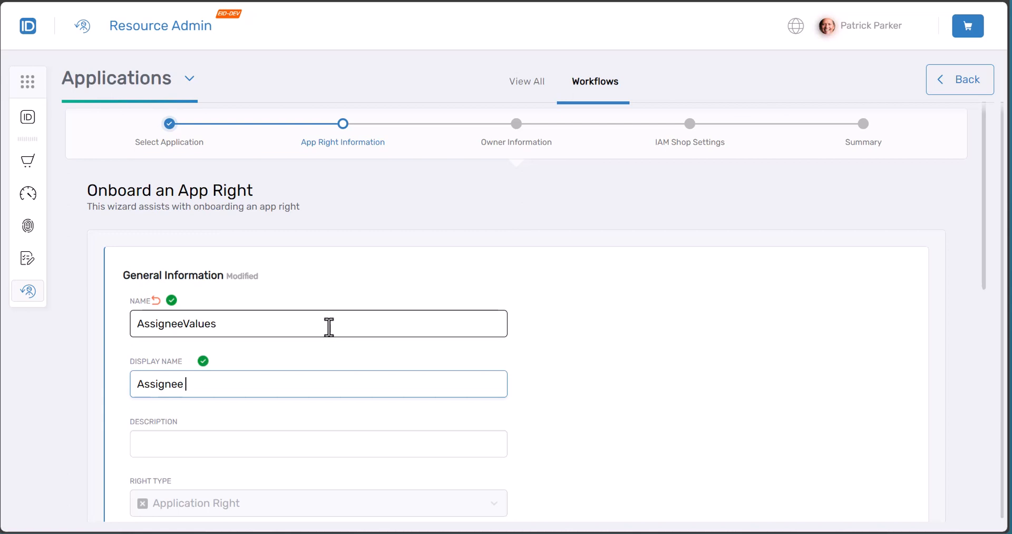
{"action": "type", "text": "FieldTypevalues"}
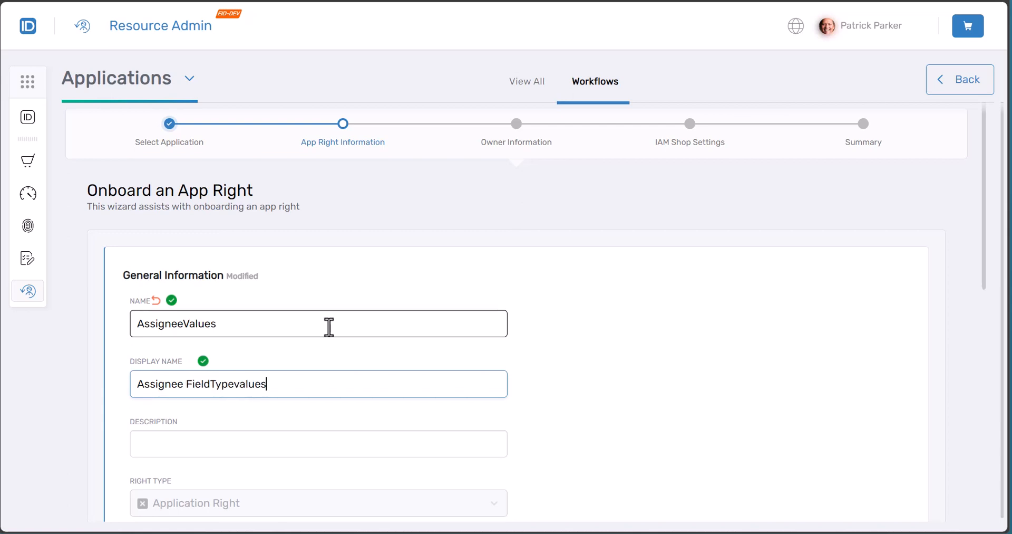
{"action": "key", "text": "Left"}
{"action": "key", "text": "Left"}
{"action": "key", "text": "Left"}
{"action": "key", "text": "Left"}
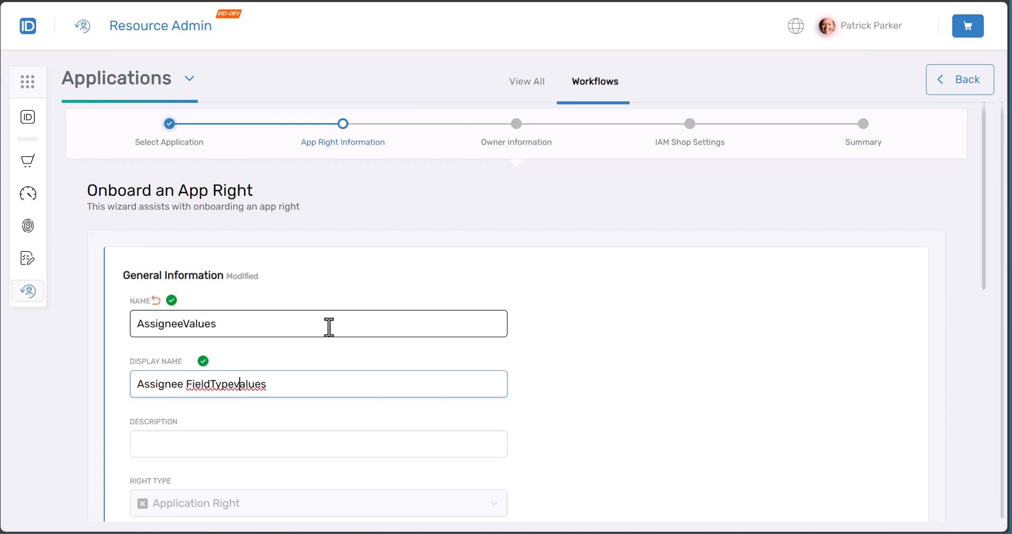
{"action": "key", "text": "BackSpace"}
{"action": "type", "text": "V"}
Enter "Right to allow managing Assignee's Field Type values" as the app right's description.
{"action": "scroll", "coordinate": [331, 326], "scroll_direction": "down", "scroll_amount": 3}
{"action": "left_click", "coordinate": [285, 314]}
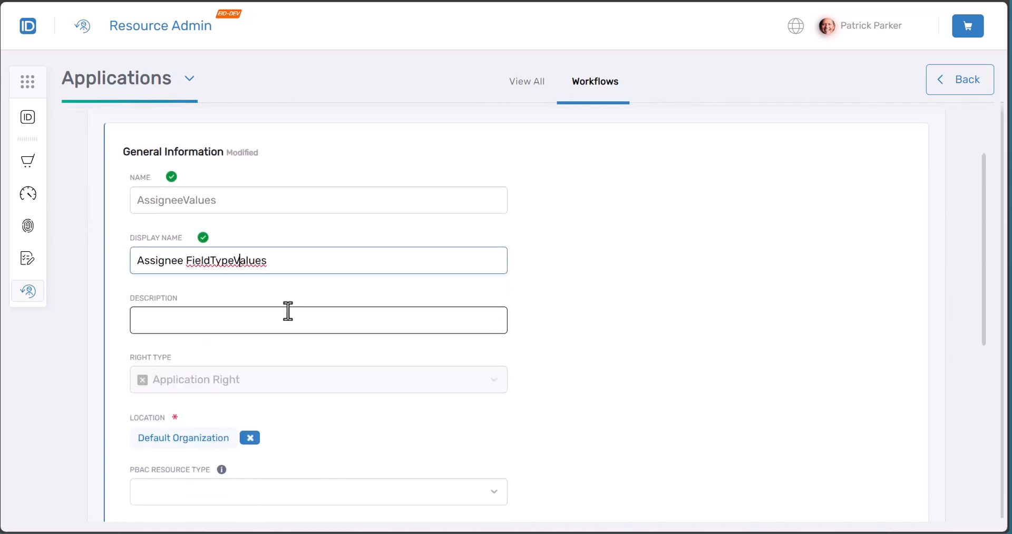
{"action": "type", "text": "Right to"}
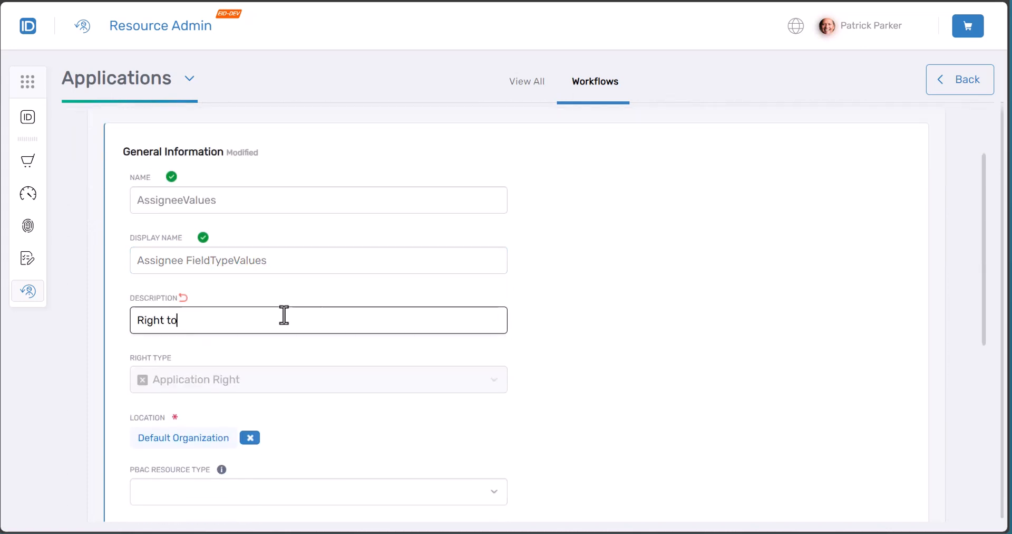
{"action": "type", "text": " allow managing "}
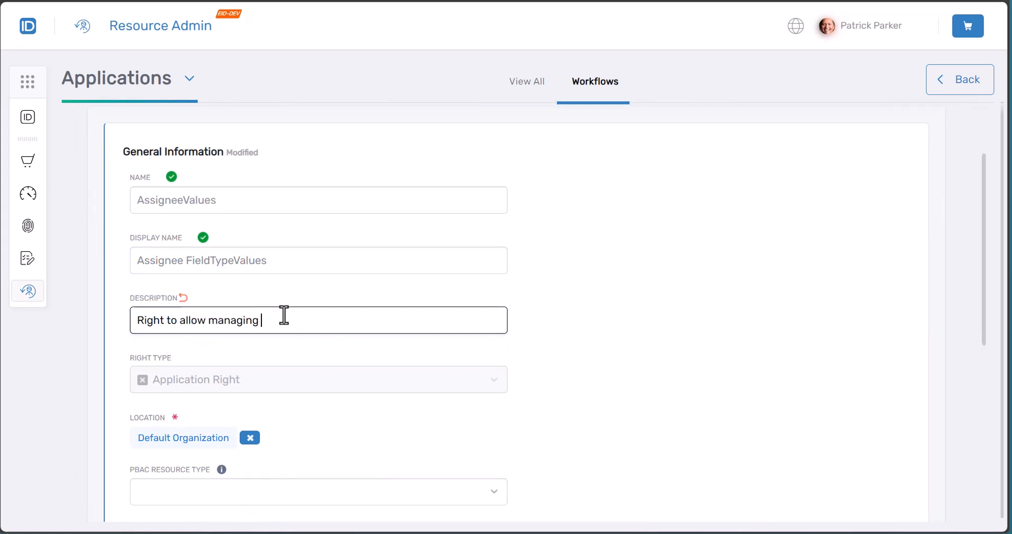
{"action": "type", "text": "Assignee's Field Type values"}
Enable Flow to Person Values and disable Allow Export in the app right's advanced settings.
{"action": "scroll", "coordinate": [284, 315], "scroll_direction": "down", "scroll_amount": 5}
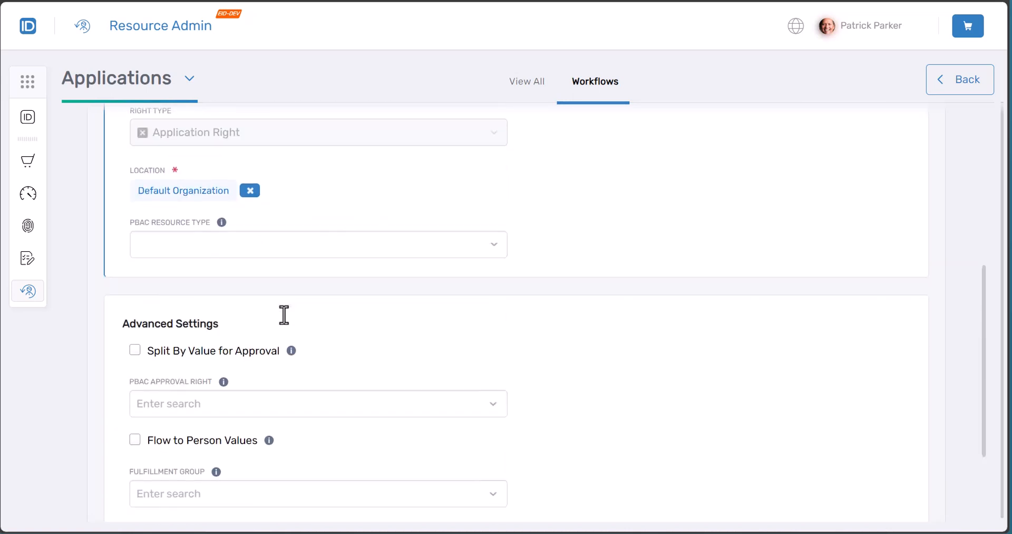
{"action": "scroll", "coordinate": [284, 314], "scroll_direction": "down", "scroll_amount": 3}
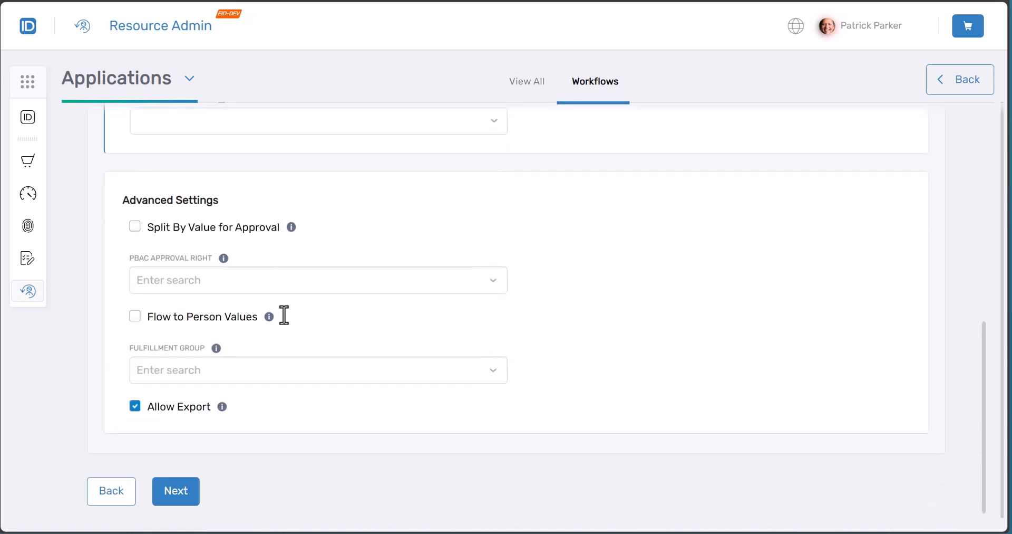
{"action": "scroll", "coordinate": [122, 242], "scroll_direction": "up", "scroll_amount": 4}
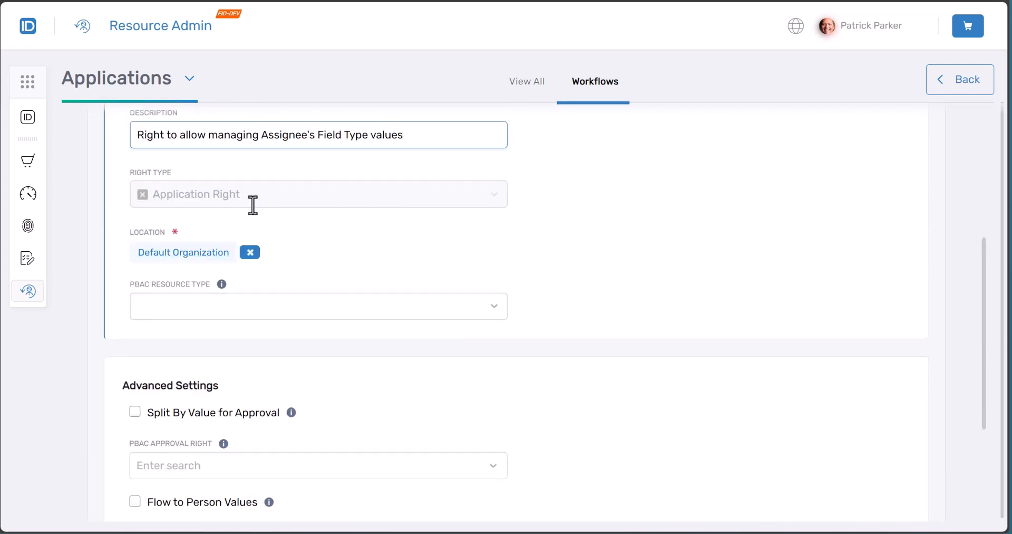
{"action": "scroll", "coordinate": [252, 204], "scroll_direction": "up", "scroll_amount": 1}
{"action": "scroll", "coordinate": [252, 205], "scroll_direction": "up", "scroll_amount": 4}
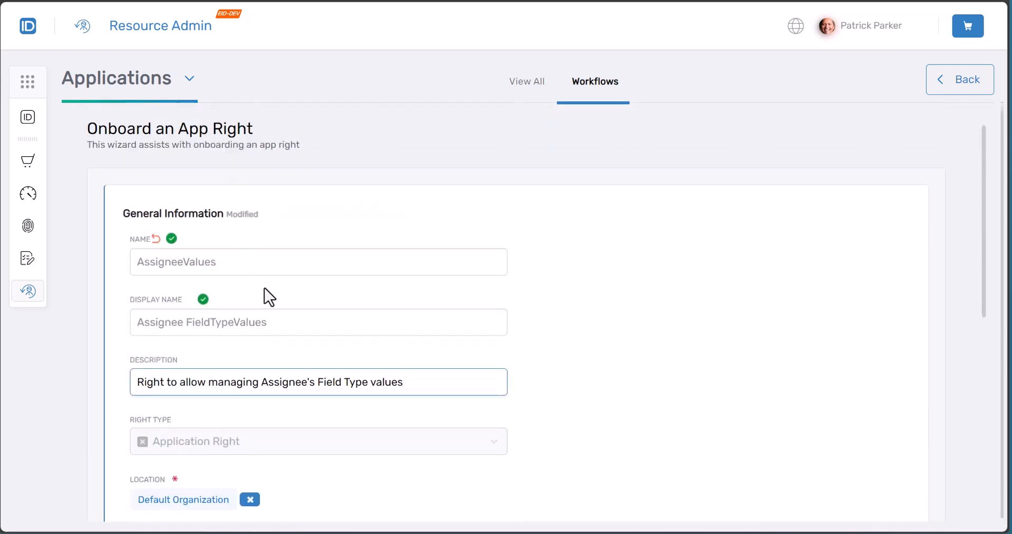
{"action": "scroll", "coordinate": [264, 288], "scroll_direction": "down", "scroll_amount": 9}
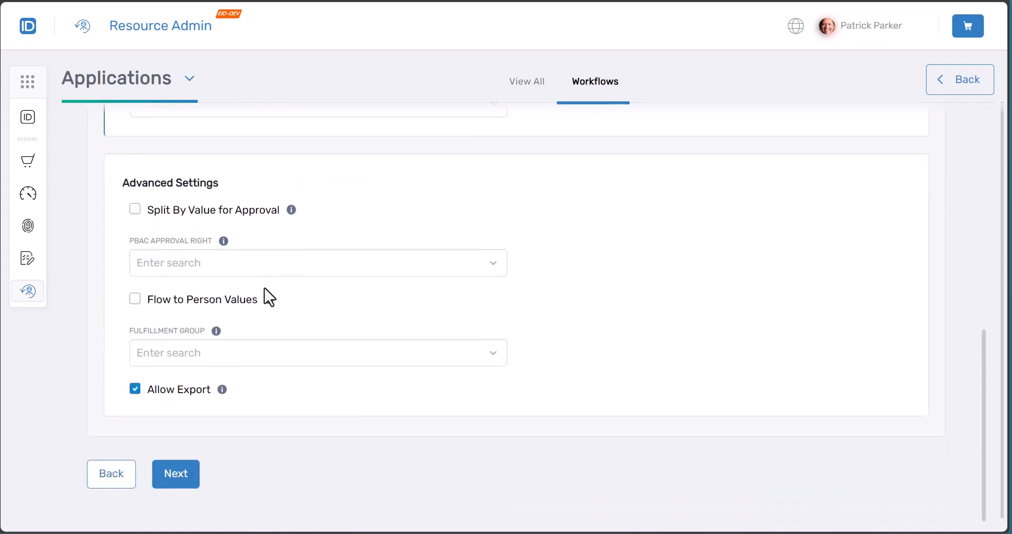
{"action": "left_click", "coordinate": [197, 301]}
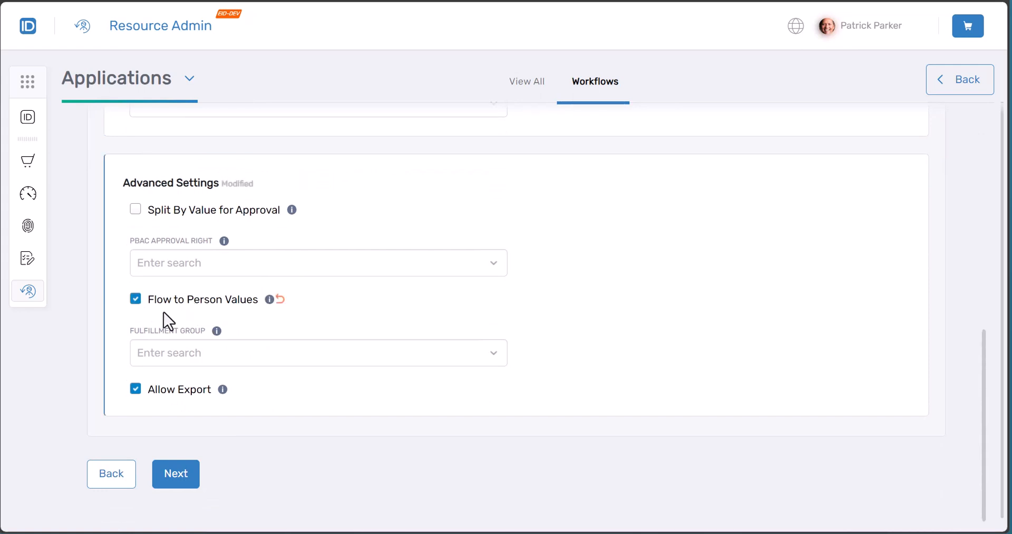
{"action": "mouse_move", "coordinate": [271, 299]}
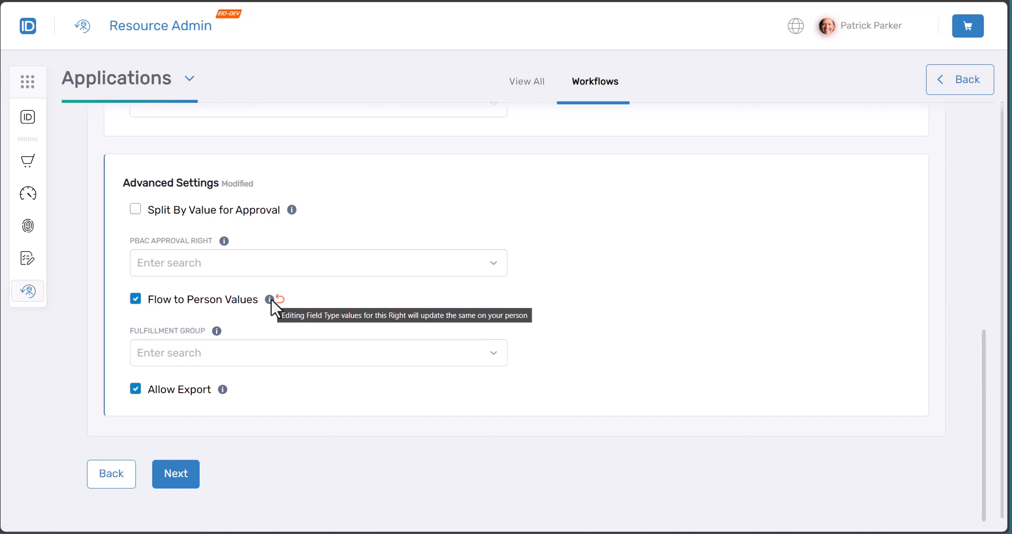
{"action": "left_click", "coordinate": [181, 393]}
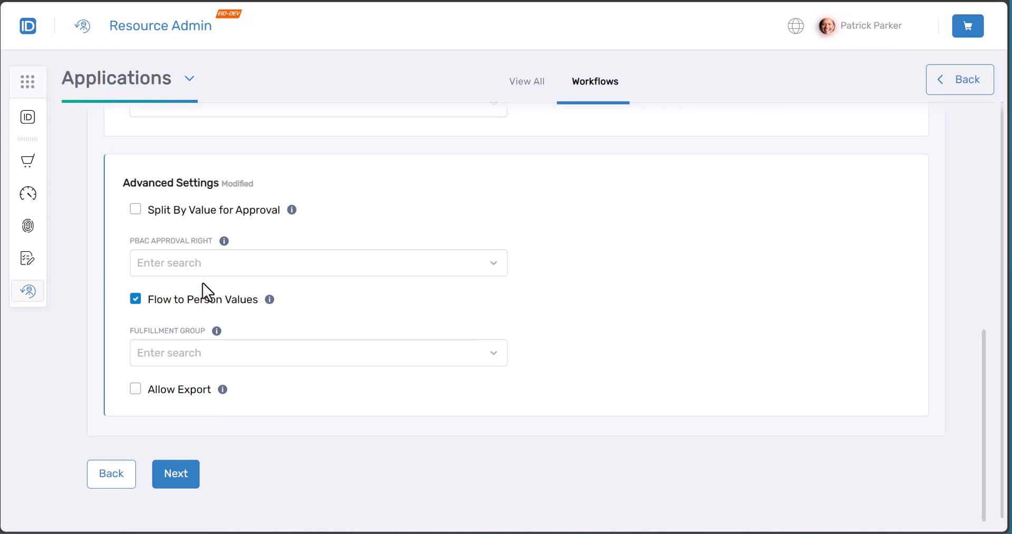
Search for "appro" and assign Approval Right as the app right's PBAC approval right.
{"action": "left_click", "coordinate": [202, 260]}
{"action": "type", "text": "app"}
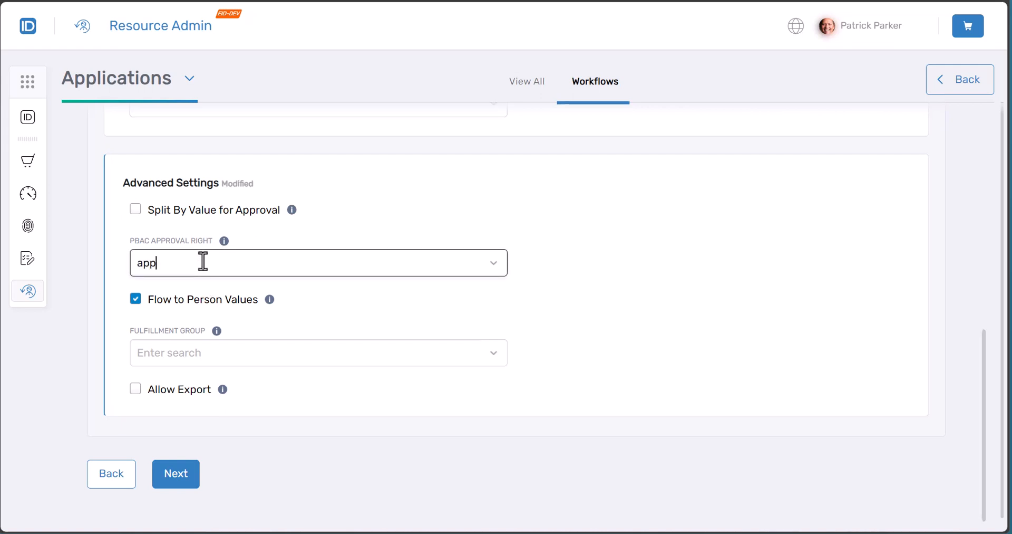
{"action": "type", "text": "ro"}
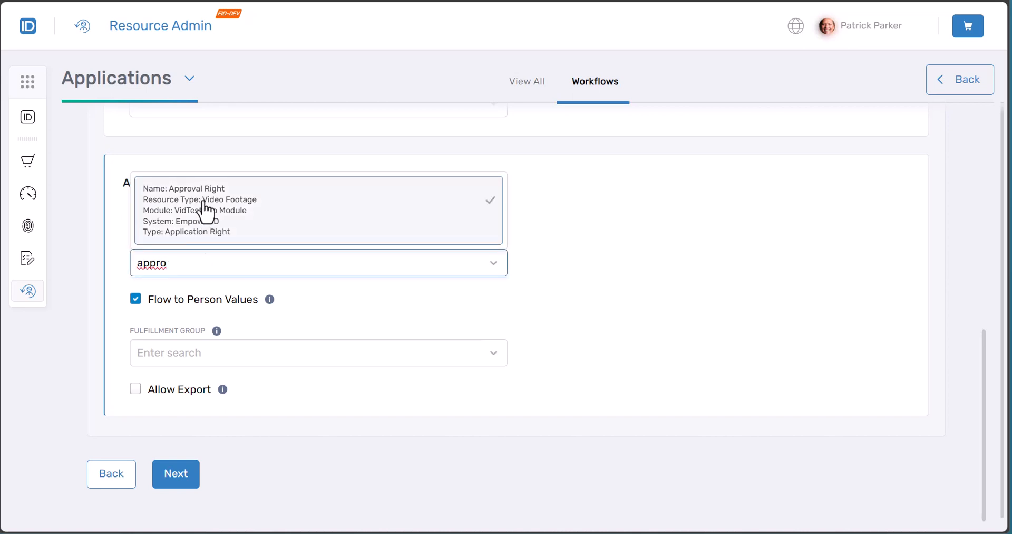
{"action": "left_click", "coordinate": [206, 210]}
Set the app right's PBAC resource type to Video Footage and continue to the owner information.
{"action": "scroll", "coordinate": [328, 339], "scroll_direction": "up", "scroll_amount": 3}
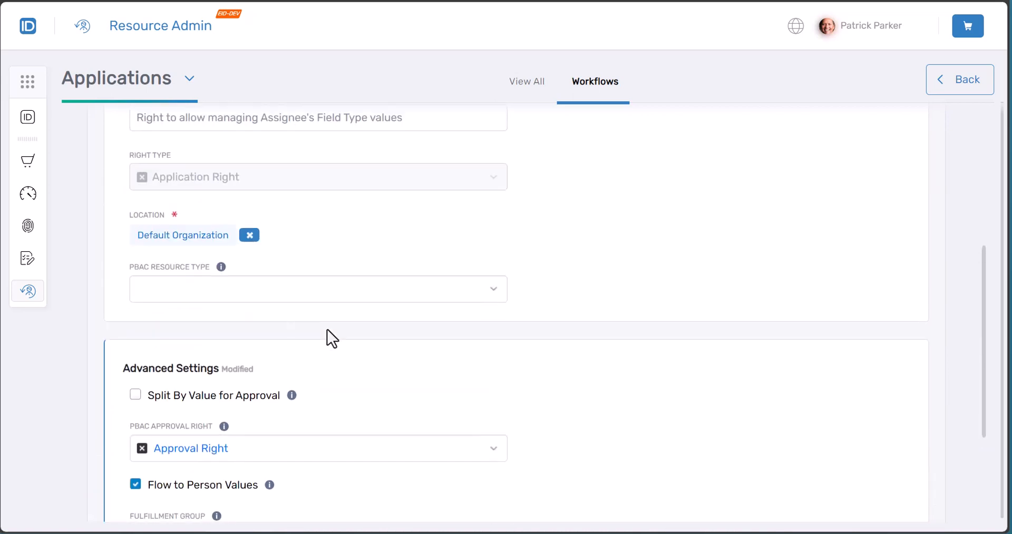
{"action": "left_click", "coordinate": [494, 288]}
{"action": "left_click", "coordinate": [273, 330]}
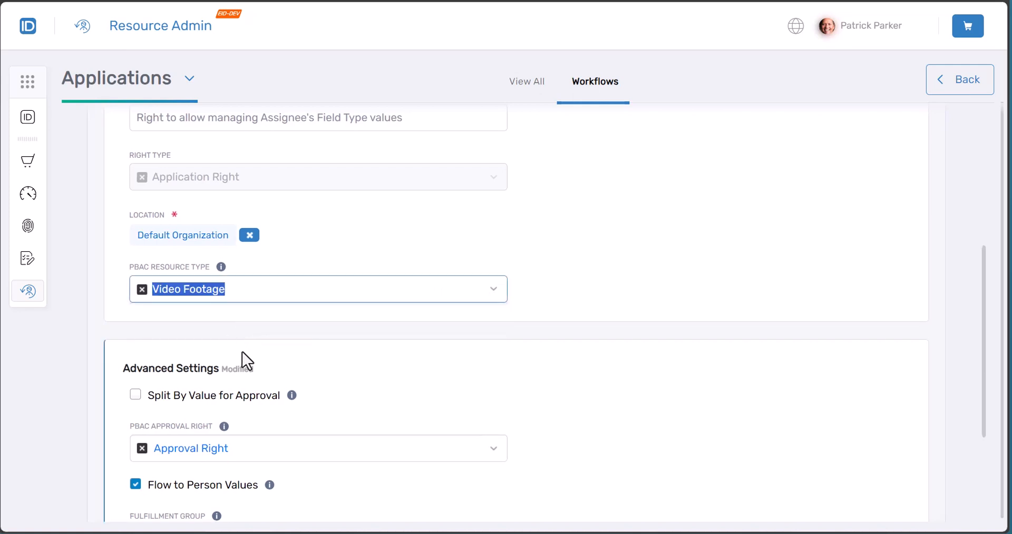
{"action": "scroll", "coordinate": [244, 357], "scroll_direction": "down", "scroll_amount": 4}
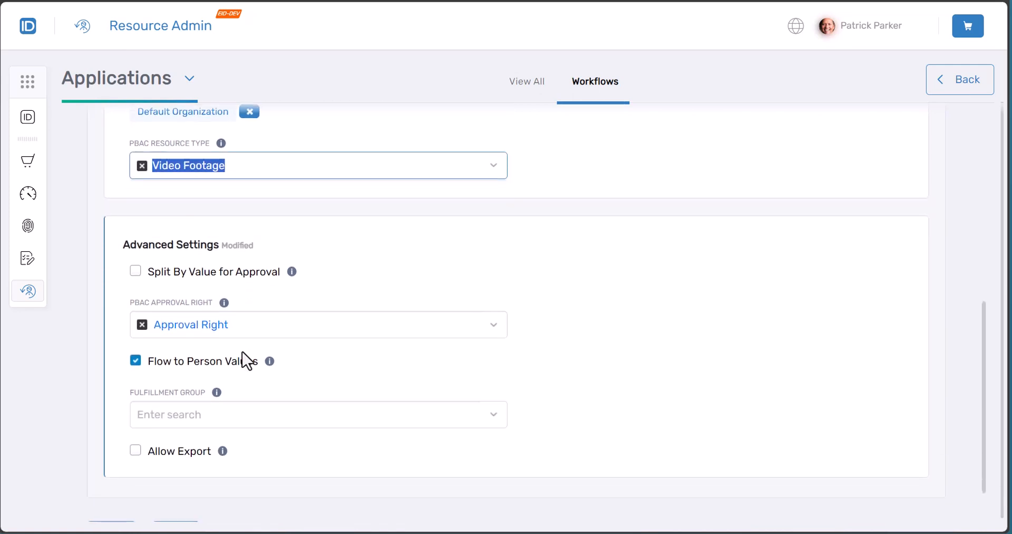
{"action": "left_click", "coordinate": [188, 485]}
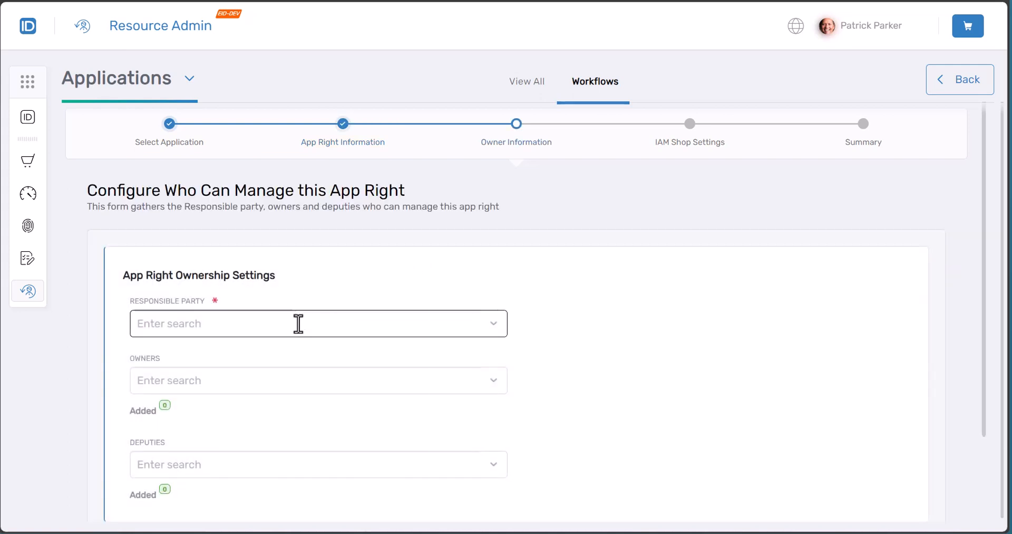
Assign the app right's responsible party and complete the creation of the right.
{"action": "left_click", "coordinate": [298, 323]}
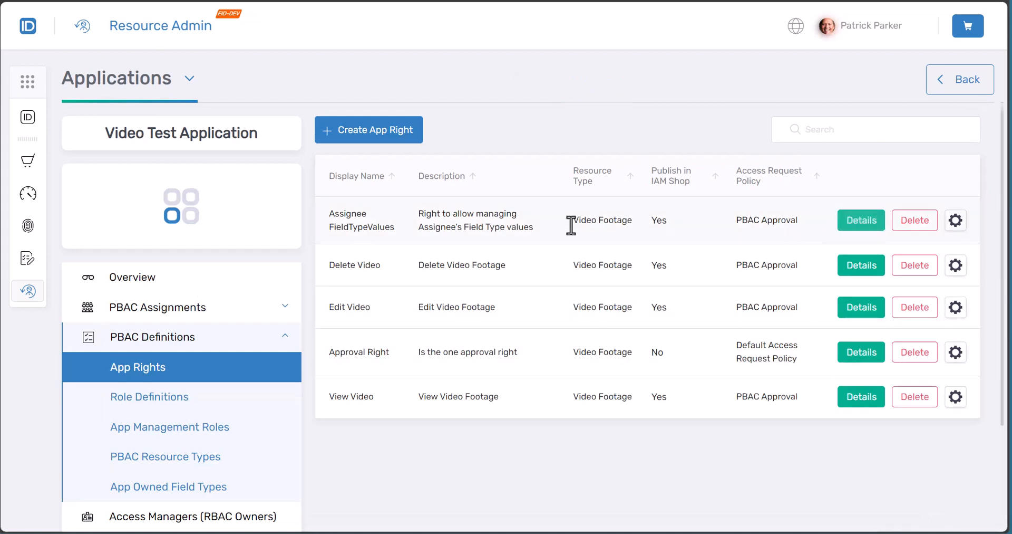
Open the Assignee FieldTypeValues right's details and examine its people, eligibility and Flow to Person Values setting.
{"action": "left_click", "coordinate": [861, 220]}
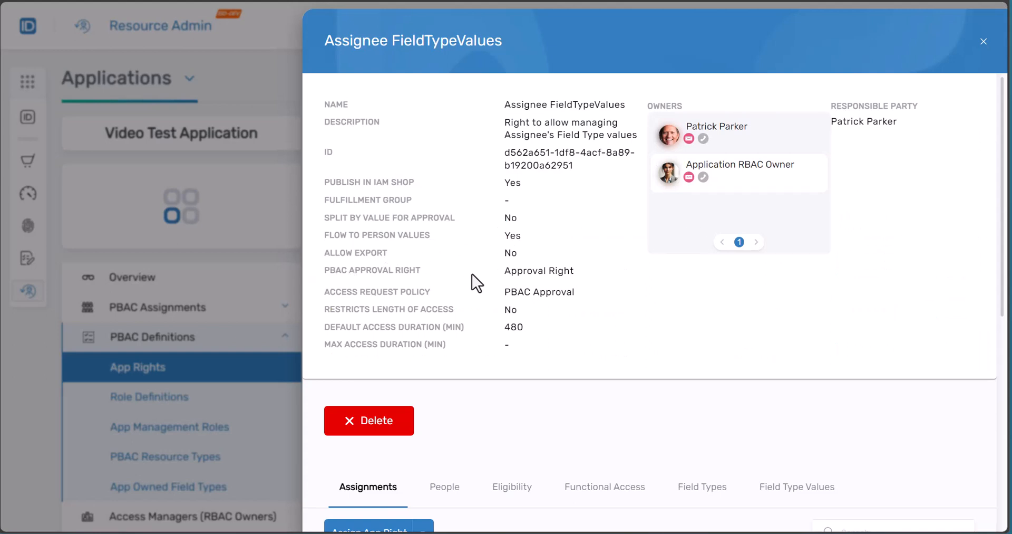
{"action": "left_click_drag", "start_coordinate": [503, 271], "coordinate": [489, 302]}
{"action": "scroll", "coordinate": [491, 317], "scroll_direction": "down", "scroll_amount": 3}
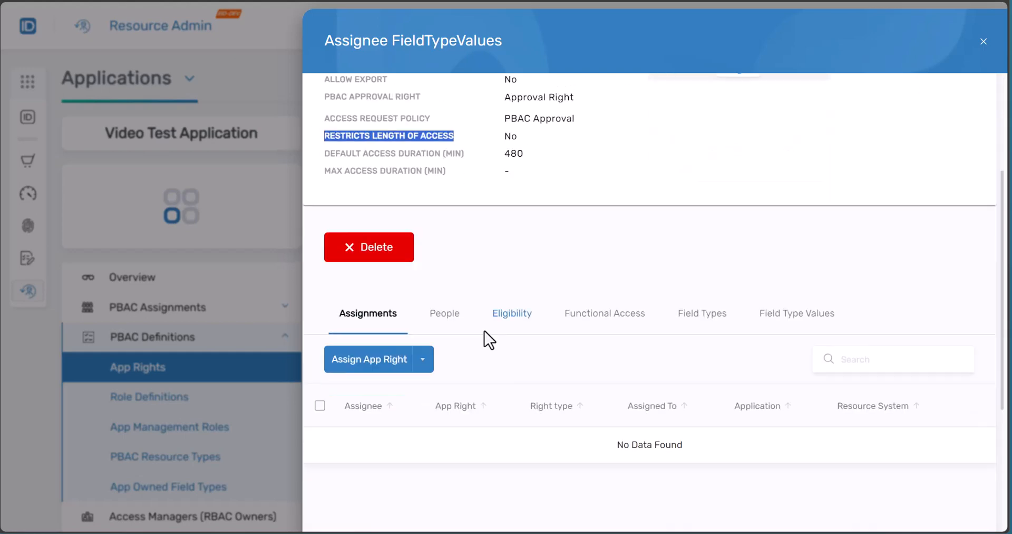
{"action": "left_click", "coordinate": [460, 309]}
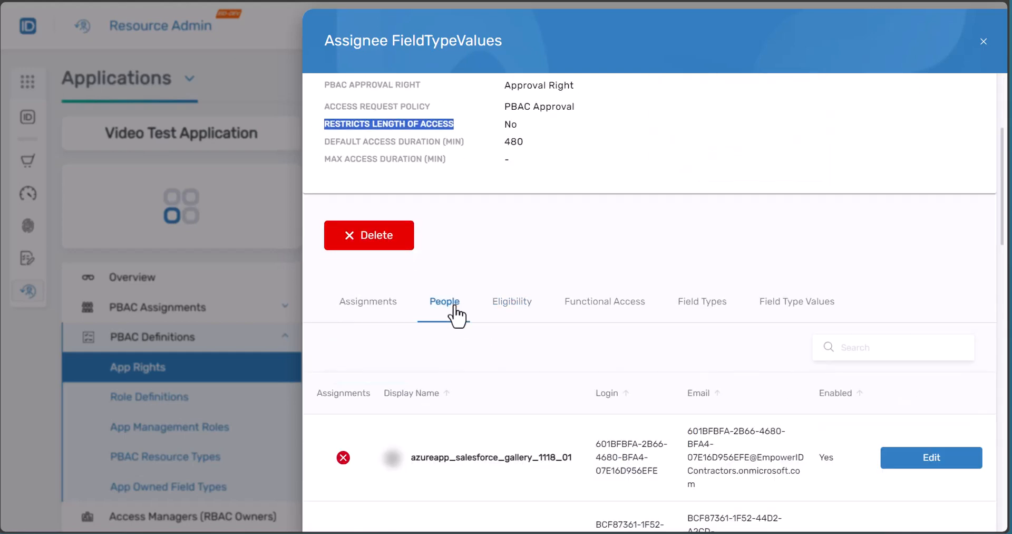
{"action": "left_click", "coordinate": [510, 312]}
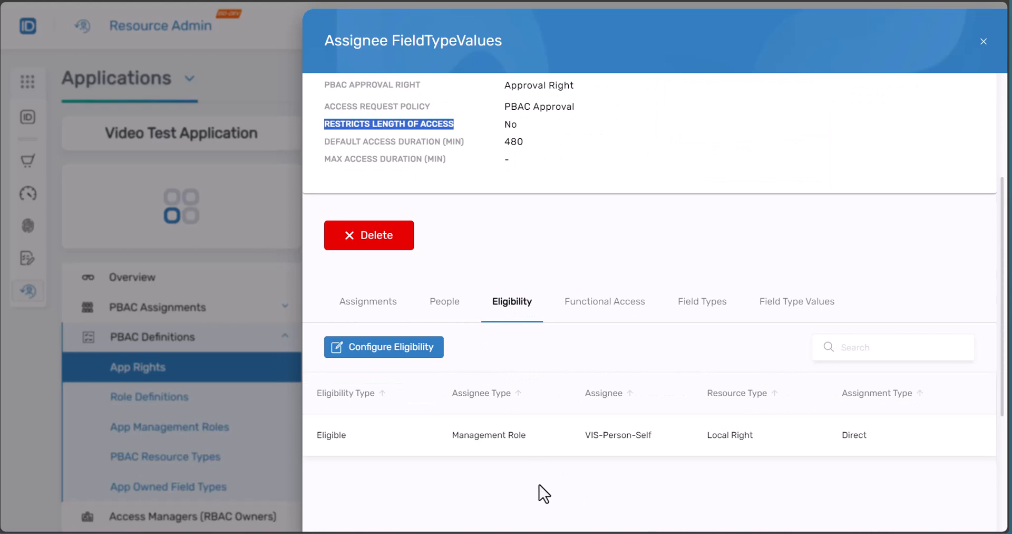
{"action": "left_click_drag", "start_coordinate": [584, 434], "coordinate": [681, 431]}
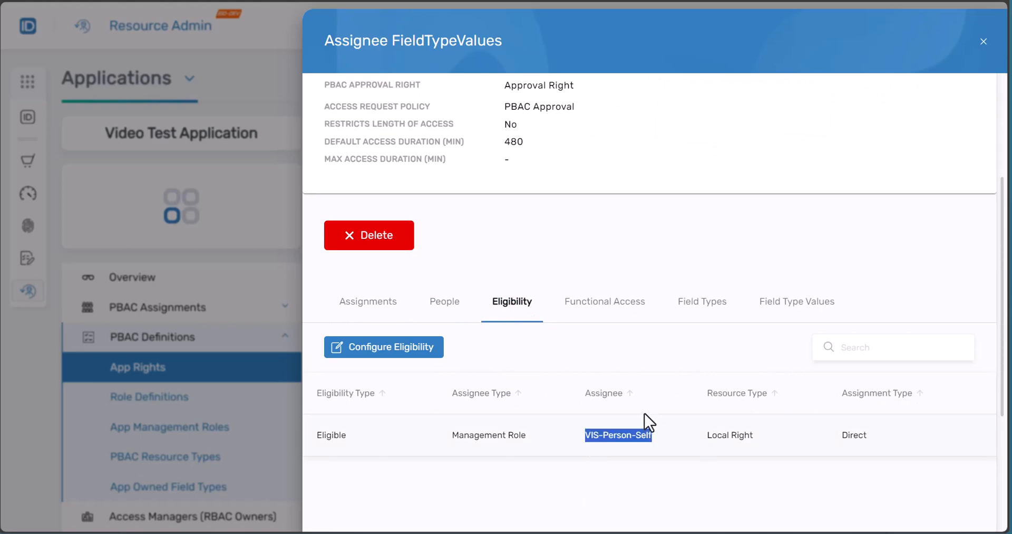
{"action": "scroll", "coordinate": [648, 399], "scroll_direction": "up", "scroll_amount": 1}
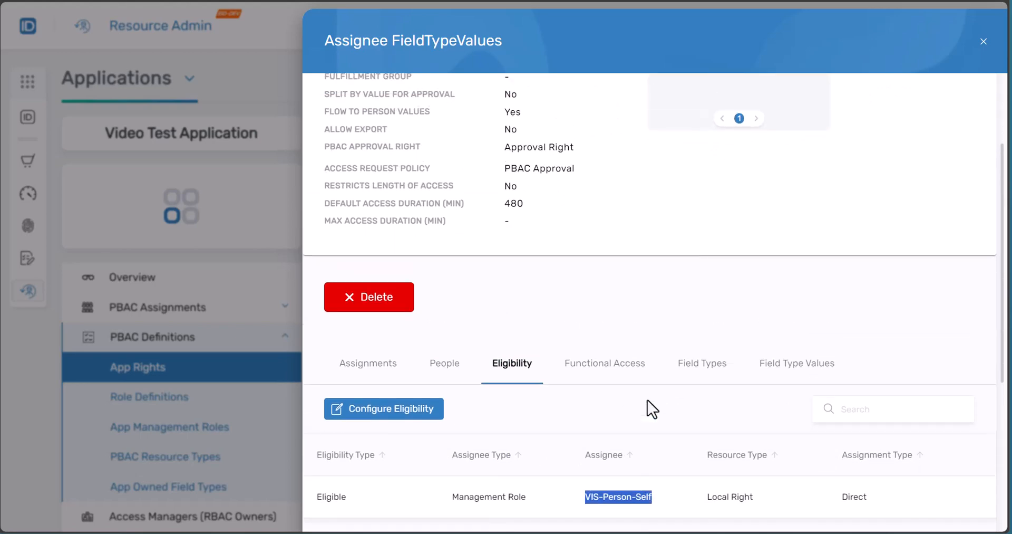
{"action": "scroll", "coordinate": [647, 400], "scroll_direction": "up", "scroll_amount": 2}
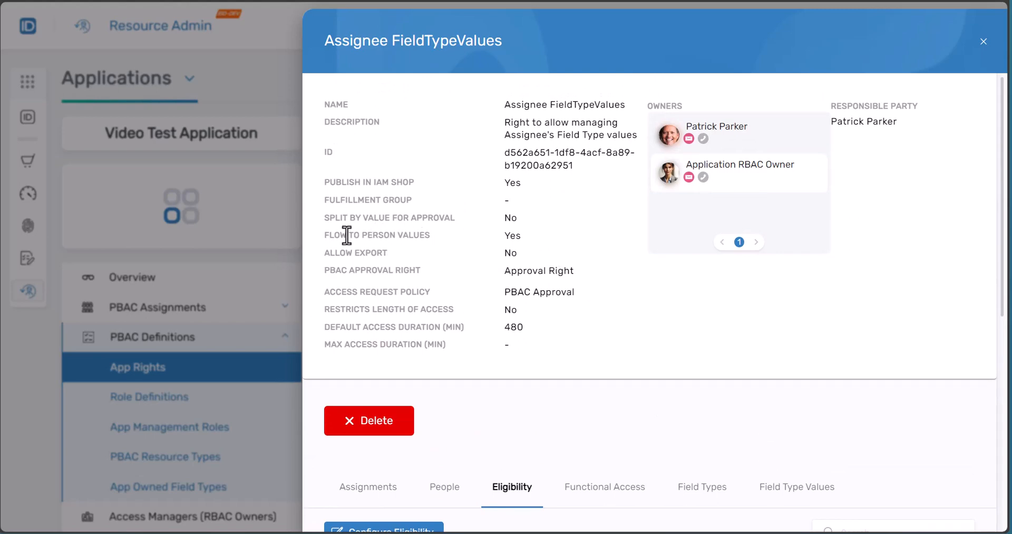
{"action": "left_click_drag", "start_coordinate": [342, 237], "coordinate": [526, 234]}
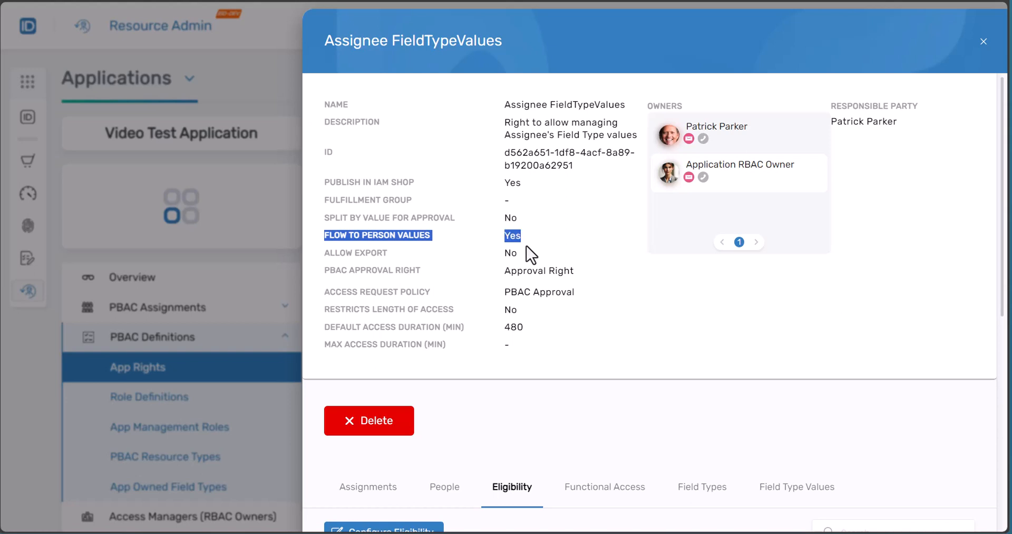
{"action": "left_click", "coordinate": [285, 89]}
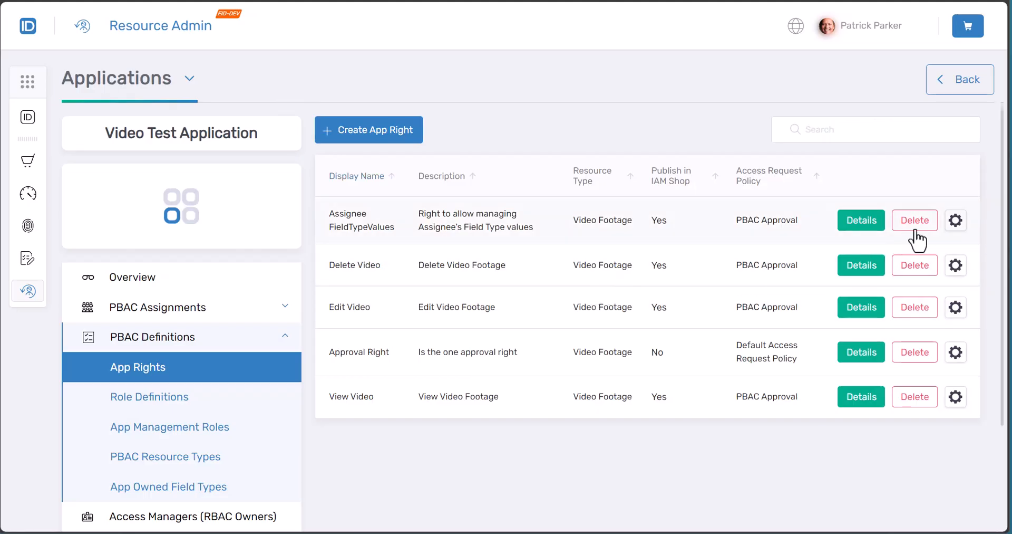
Start configuring field types for the Assignee FieldTypeValues right, search for "vid" and choose the Video Content Rating field type.
{"action": "left_click", "coordinate": [958, 225]}
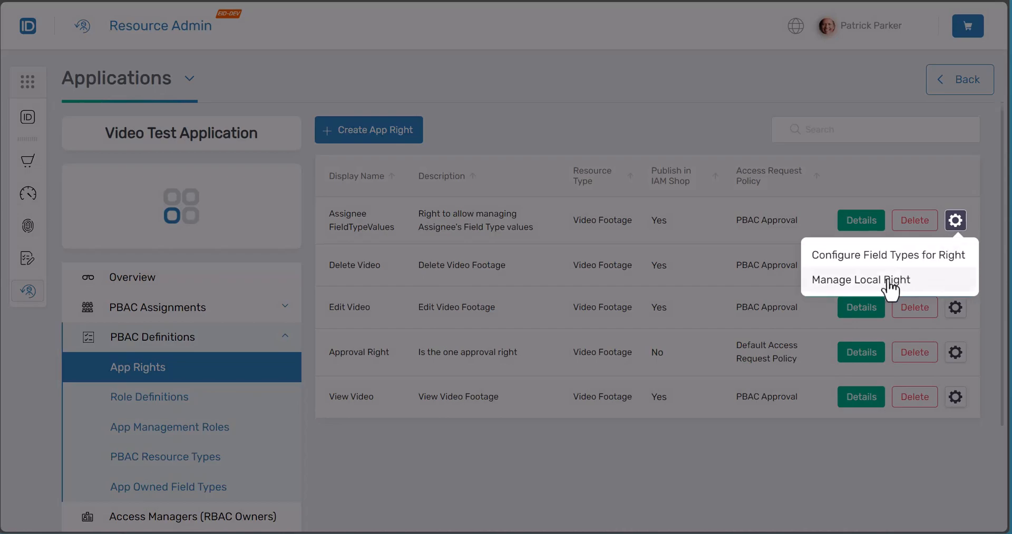
{"action": "left_click", "coordinate": [873, 261]}
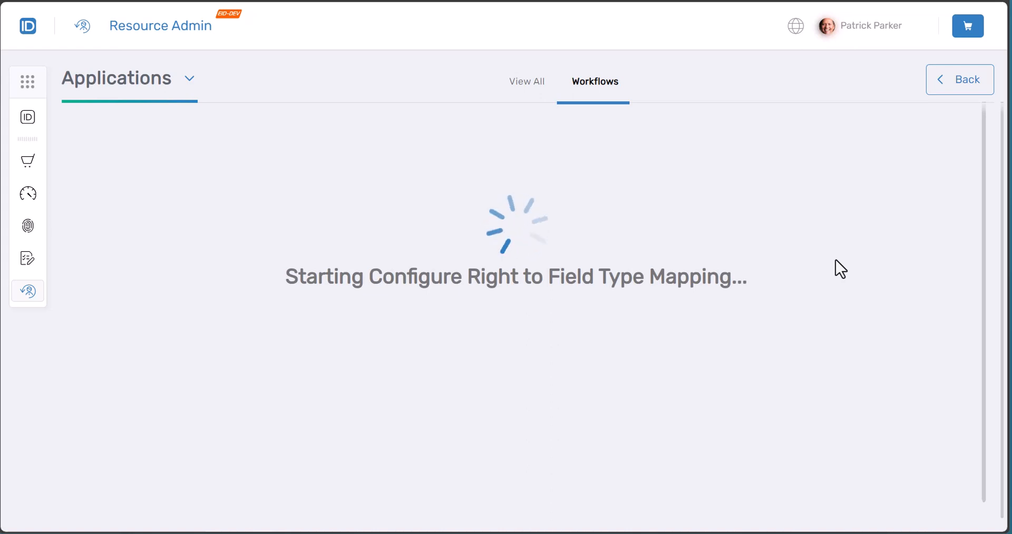
{"action": "left_click", "coordinate": [169, 244]}
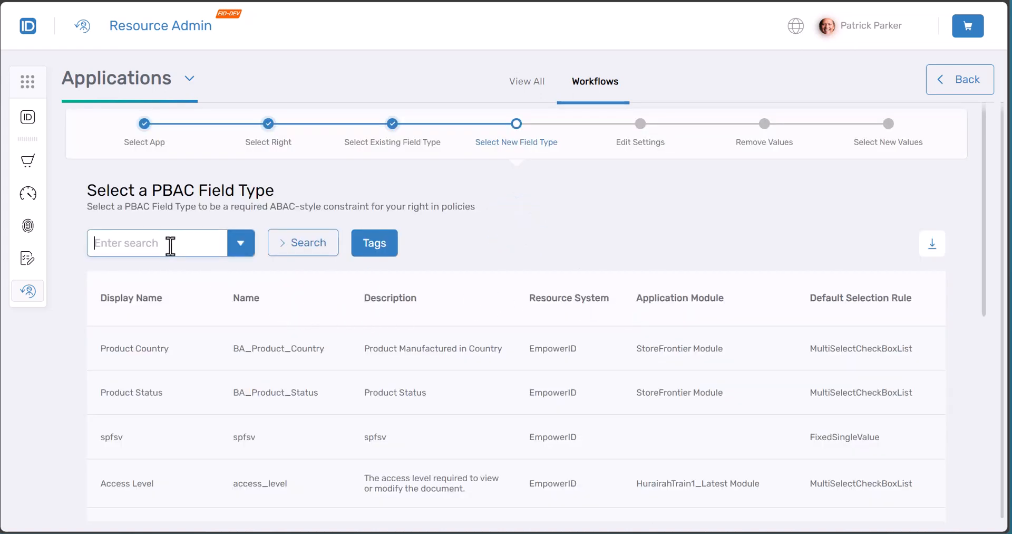
{"action": "type", "text": "vid"}
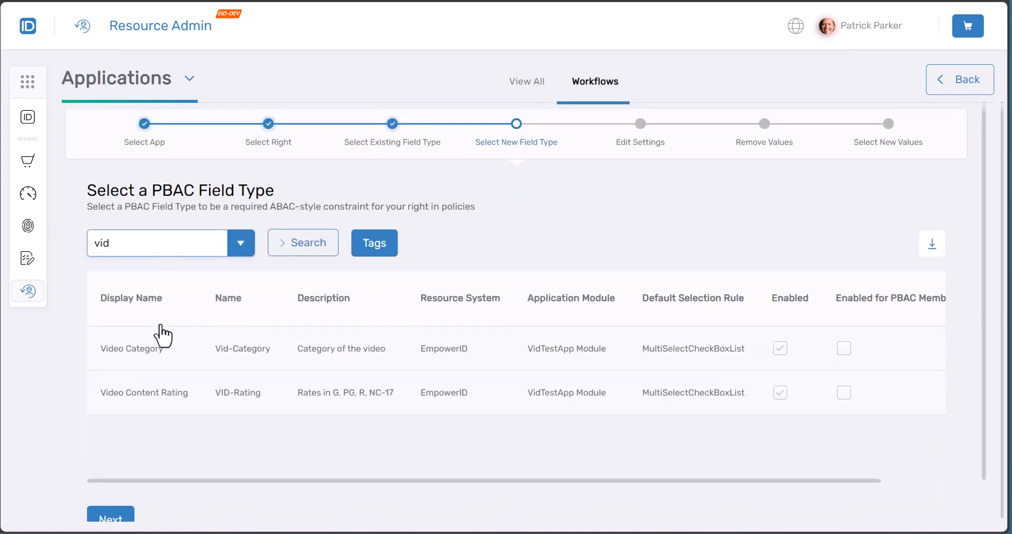
{"action": "left_click", "coordinate": [144, 396]}
{"action": "left_click", "coordinate": [115, 517]}
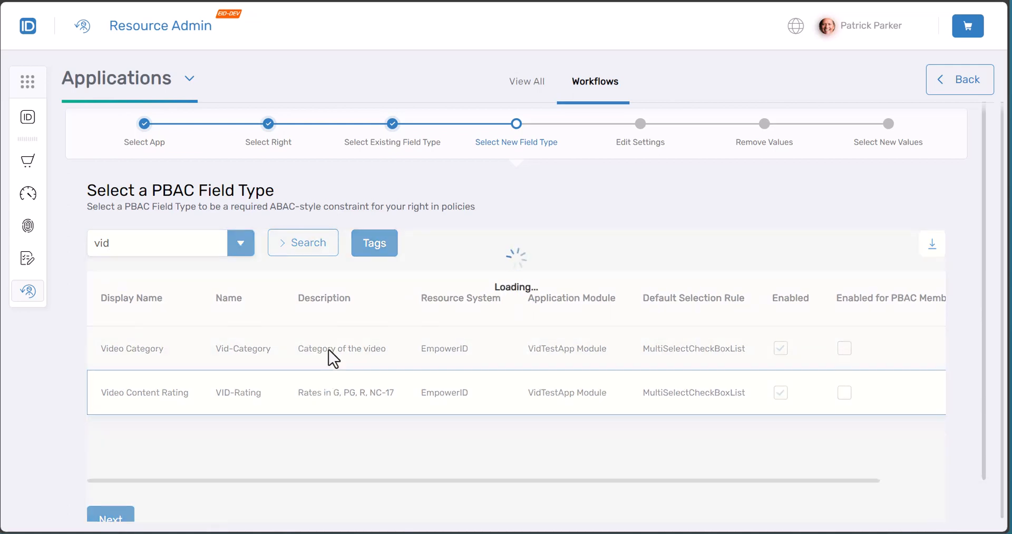
Make selection required, allow any values defined for the field type, keep the Resource scope and submit the mapping.
{"action": "scroll", "coordinate": [328, 350], "scroll_direction": "down", "scroll_amount": 5}
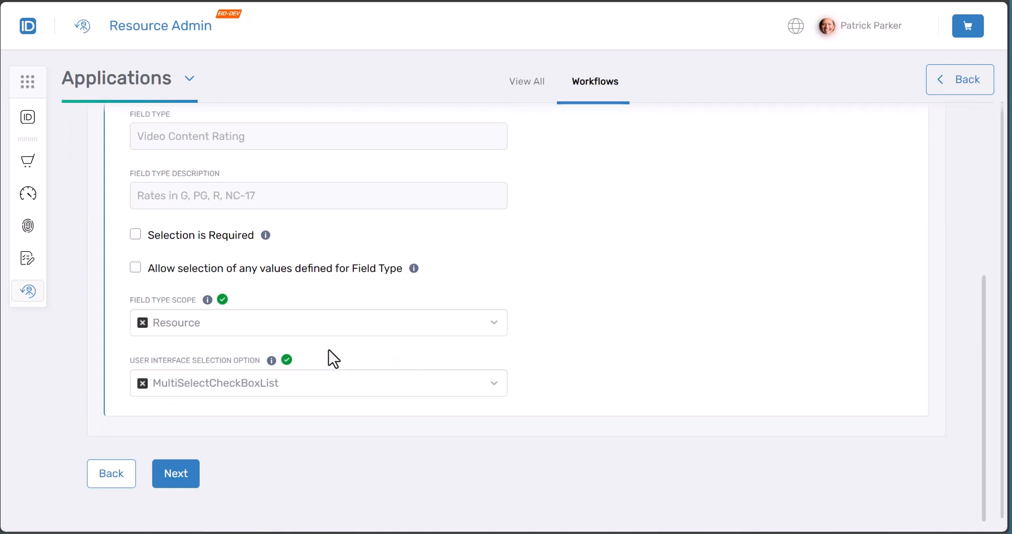
{"action": "scroll", "coordinate": [319, 276], "scroll_direction": "up", "scroll_amount": 5}
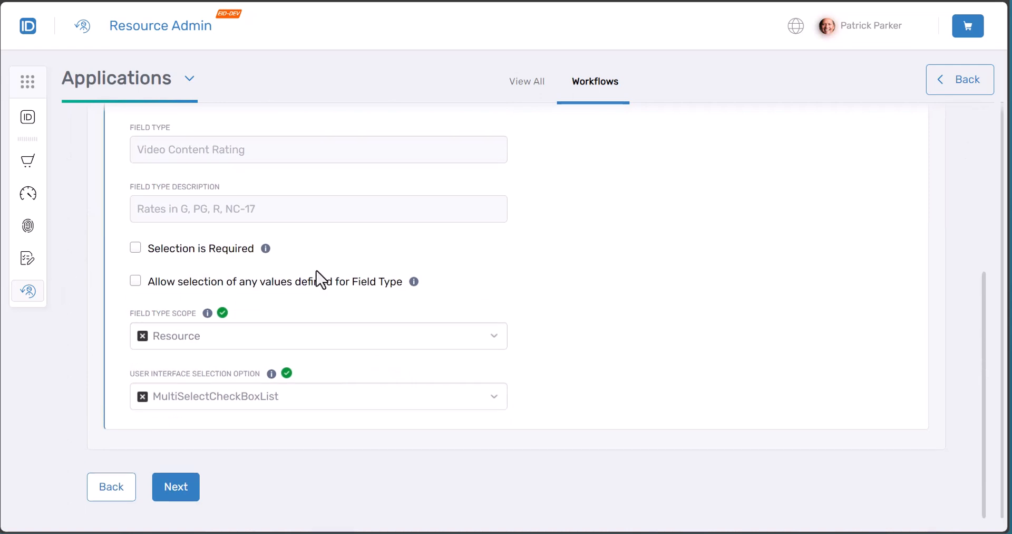
{"action": "scroll", "coordinate": [316, 270], "scroll_direction": "down", "scroll_amount": 5}
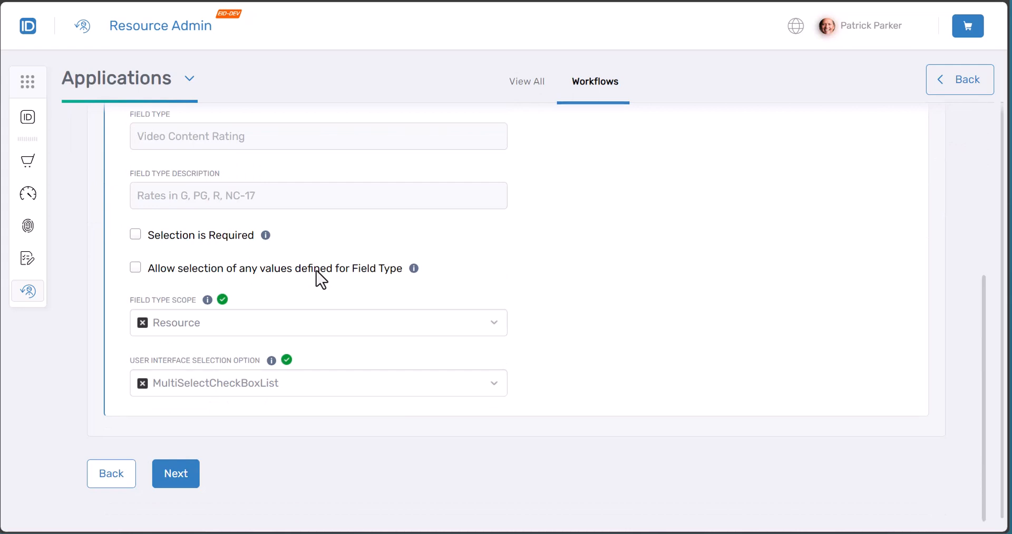
{"action": "left_click", "coordinate": [191, 235]}
{"action": "left_click", "coordinate": [209, 269]}
{"action": "double_click", "coordinate": [384, 328]}
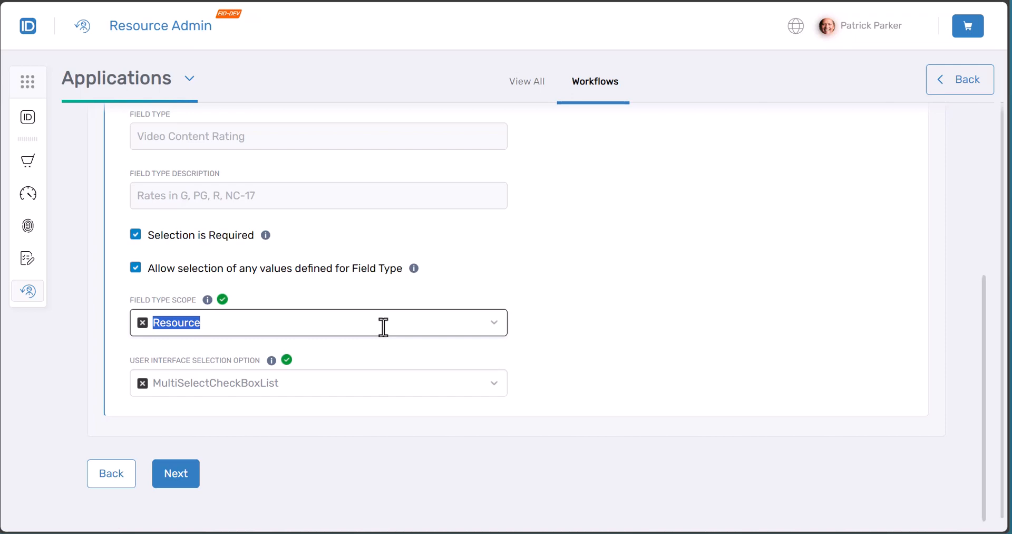
{"action": "left_click", "coordinate": [167, 476]}
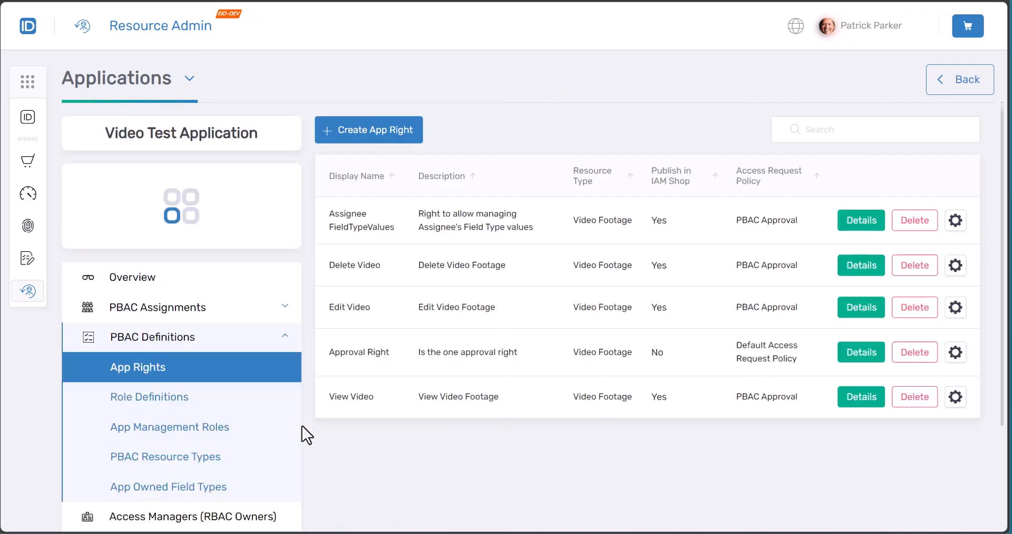
Open the Assignee FieldTypeValues right's details and check the field types mapped to it.
{"action": "scroll", "coordinate": [302, 425], "scroll_direction": "down", "scroll_amount": 5}
{"action": "scroll", "coordinate": [400, 377], "scroll_direction": "up", "scroll_amount": 3}
{"action": "left_click", "coordinate": [856, 221]}
{"action": "scroll", "coordinate": [644, 333], "scroll_direction": "down", "scroll_amount": 2}
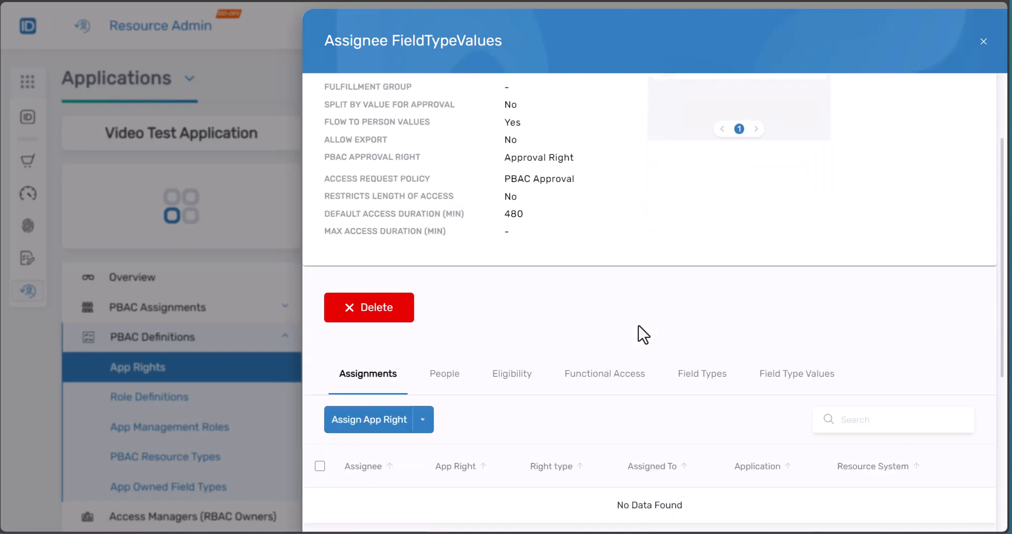
{"action": "scroll", "coordinate": [642, 333], "scroll_direction": "down", "scroll_amount": 3}
{"action": "left_click", "coordinate": [685, 181]}
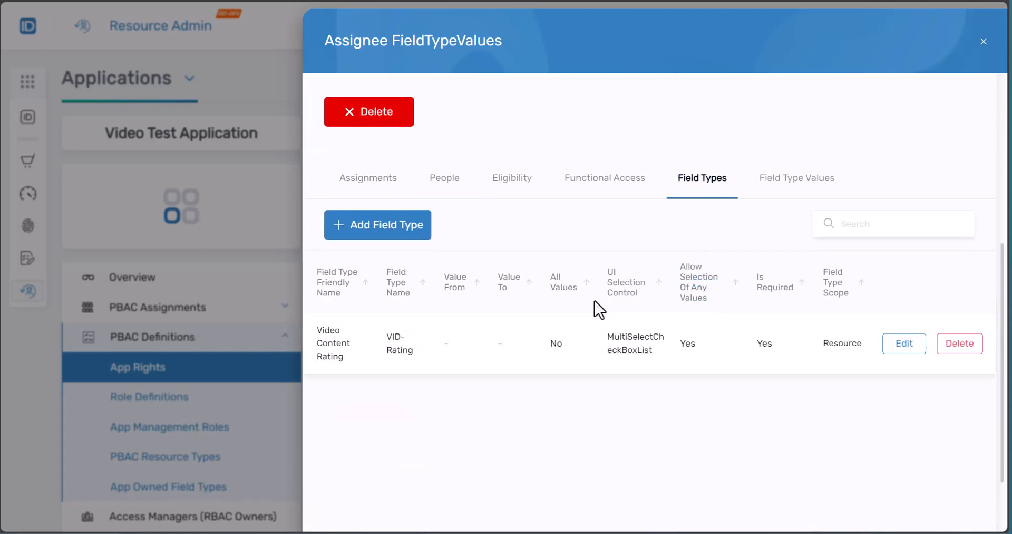
{"action": "left_click", "coordinate": [271, 59]}
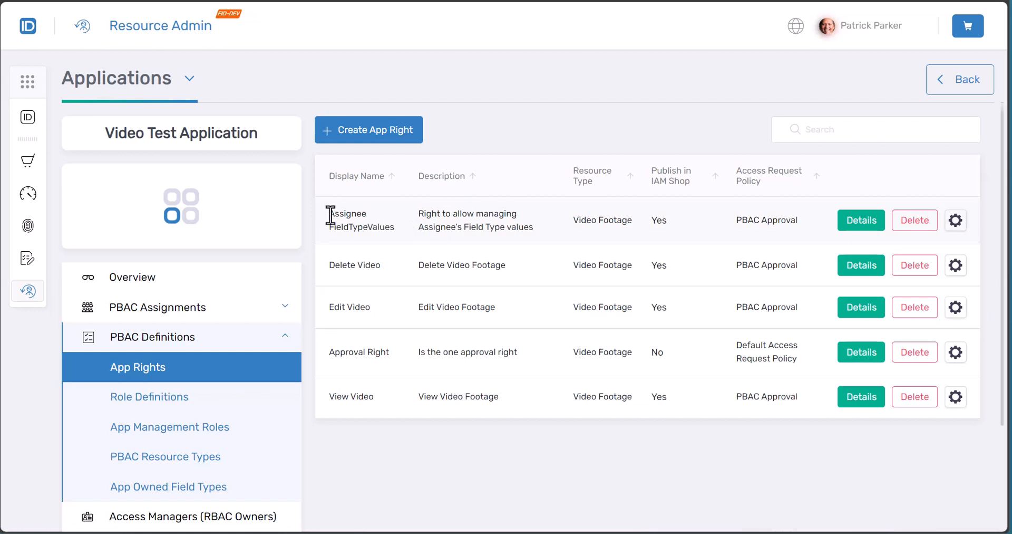
{"action": "left_click_drag", "start_coordinate": [329, 216], "coordinate": [490, 230]}
{"action": "left_click", "coordinate": [491, 231]}
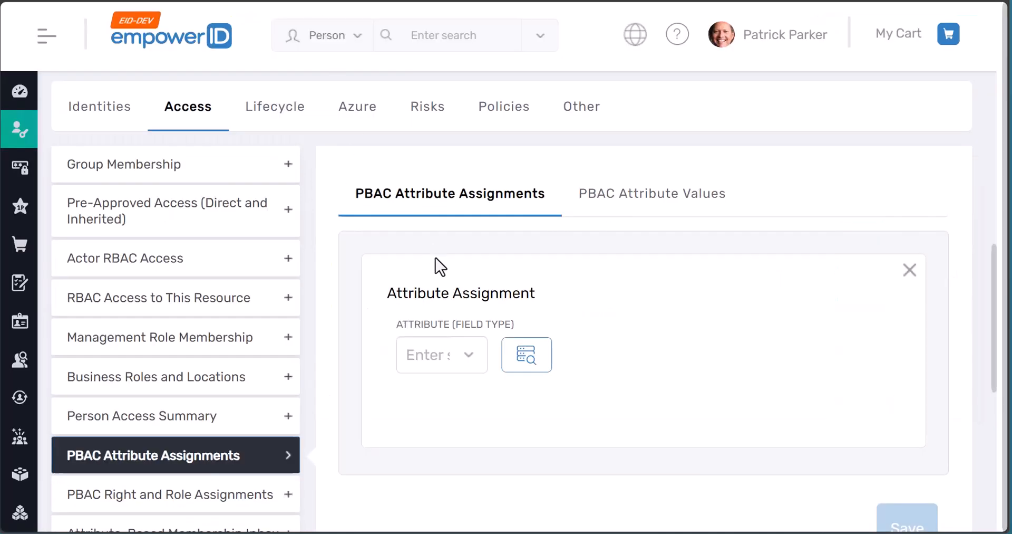
{"action": "left_click", "coordinate": [408, 354]}
{"action": "type", "text": "vid"}
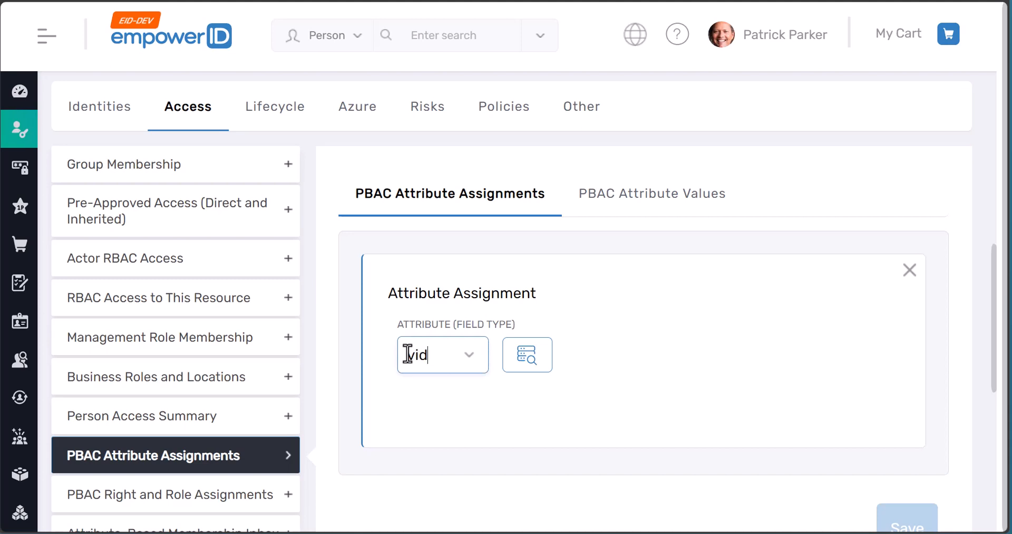
{"action": "left_click", "coordinate": [459, 312]}
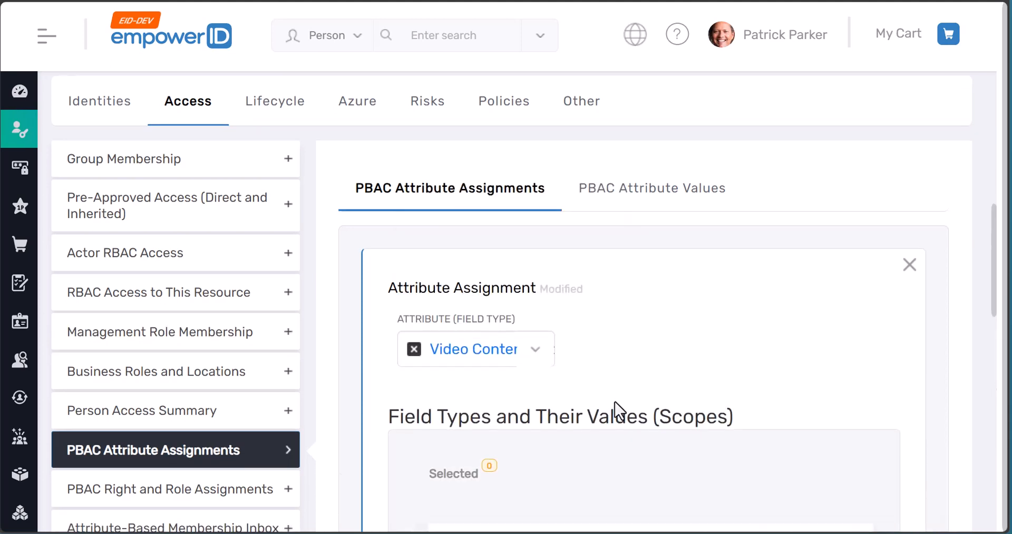
{"action": "scroll", "coordinate": [607, 411], "scroll_direction": "down", "scroll_amount": 3}
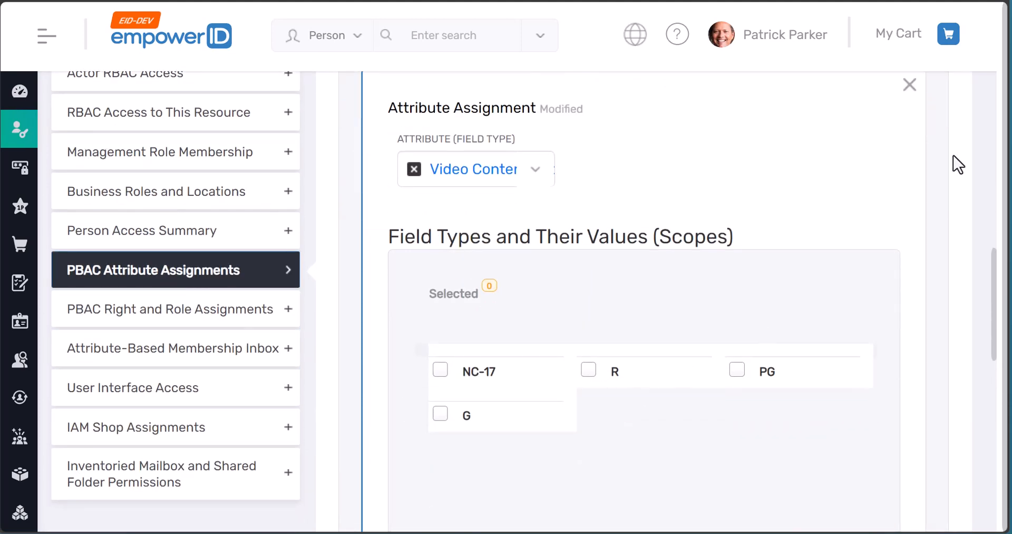
{"action": "left_click", "coordinate": [909, 85]}
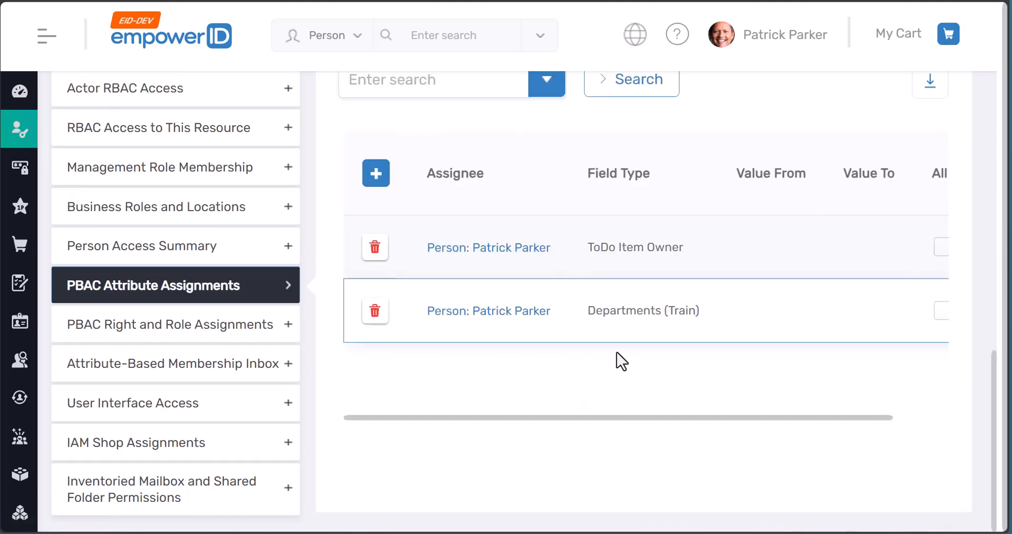
{"action": "scroll", "coordinate": [617, 357], "scroll_direction": "up", "scroll_amount": 1}
{"action": "scroll", "coordinate": [635, 315], "scroll_direction": "up", "scroll_amount": 1}
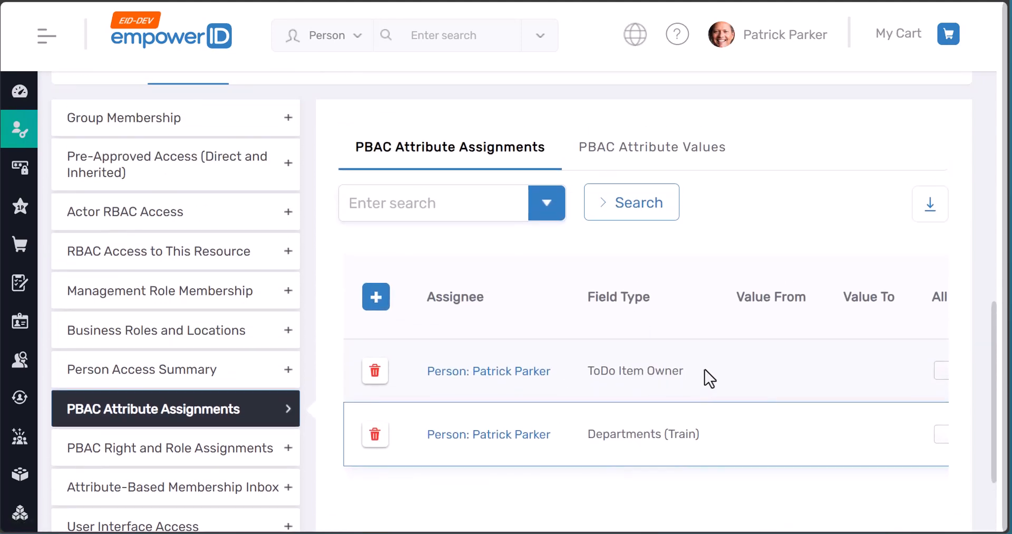
Return to Resource Admin, open the IAM Shop in a new tab and show the applications available for access requests.
{"action": "left_click", "coordinate": [168, 1]}
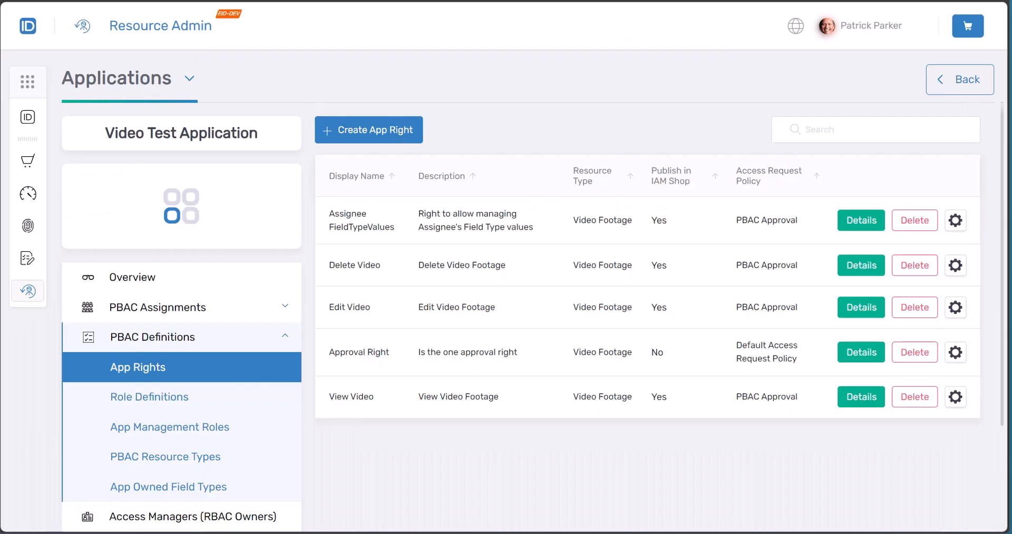
{"action": "right_click", "coordinate": [37, 163]}
{"action": "left_click", "coordinate": [56, 175]}
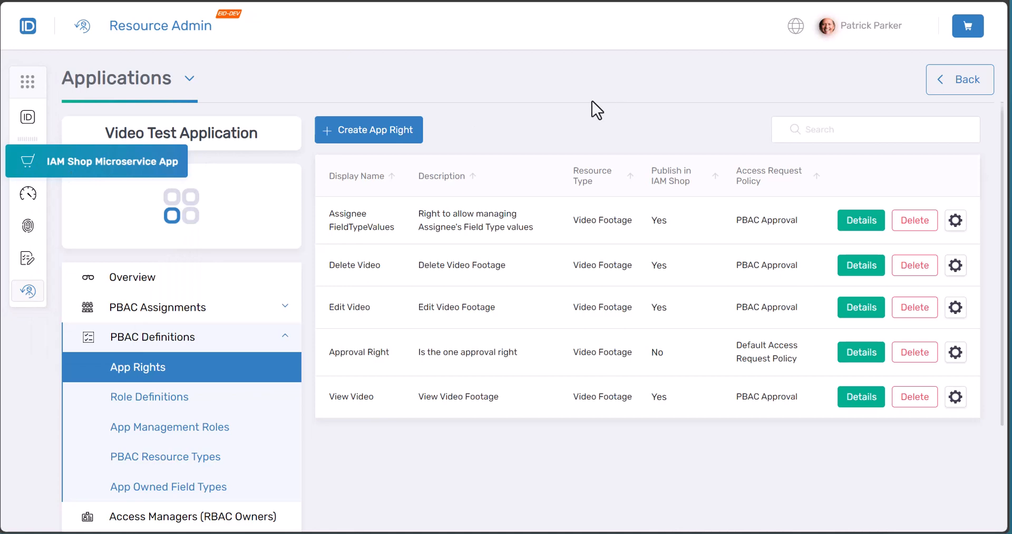
{"action": "left_click", "coordinate": [337, 0]}
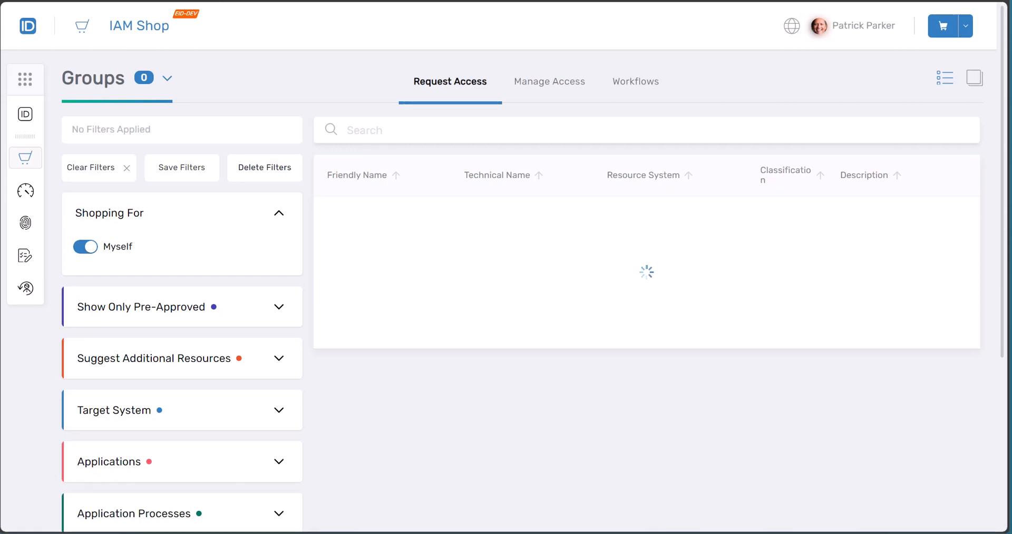
{"action": "left_click", "coordinate": [124, 82]}
{"action": "left_click", "coordinate": [87, 177]}
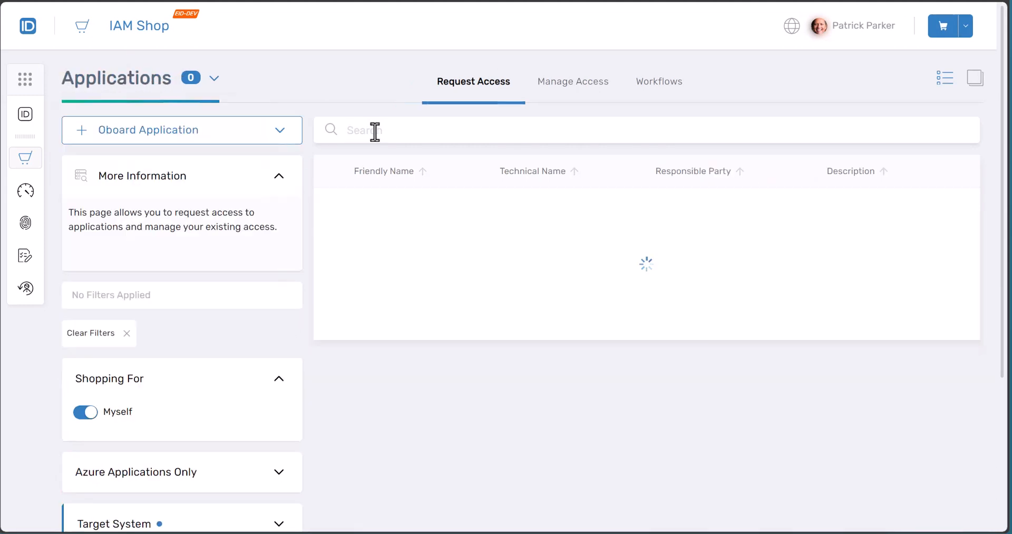
Search the applications for "vid", open Video Test Application and select the Assignee FieldTypeValues right for the access request.
{"action": "left_click", "coordinate": [374, 130]}
{"action": "type", "text": "vid"}
{"action": "left_click", "coordinate": [904, 220]}
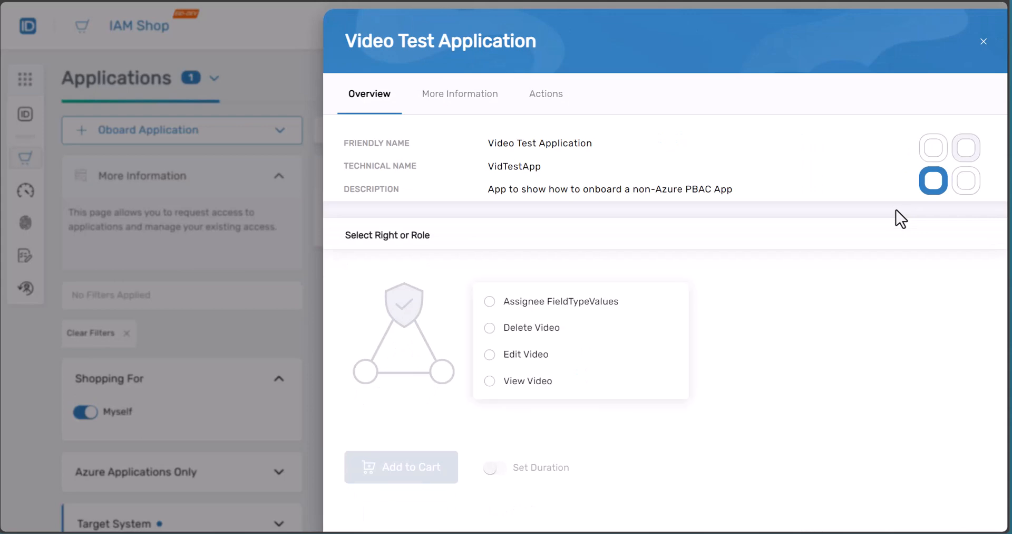
{"action": "left_click", "coordinate": [578, 302]}
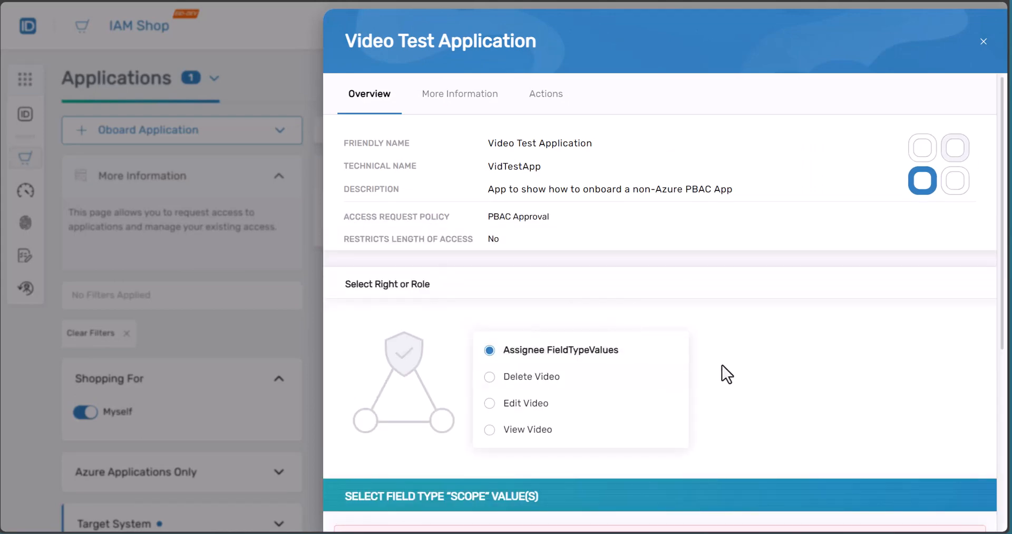
Select the Video Content Rating values G, PG and R for the Assignee FieldTypeValues right and add the request to the cart.
{"action": "scroll", "coordinate": [722, 364], "scroll_direction": "down", "scroll_amount": 3}
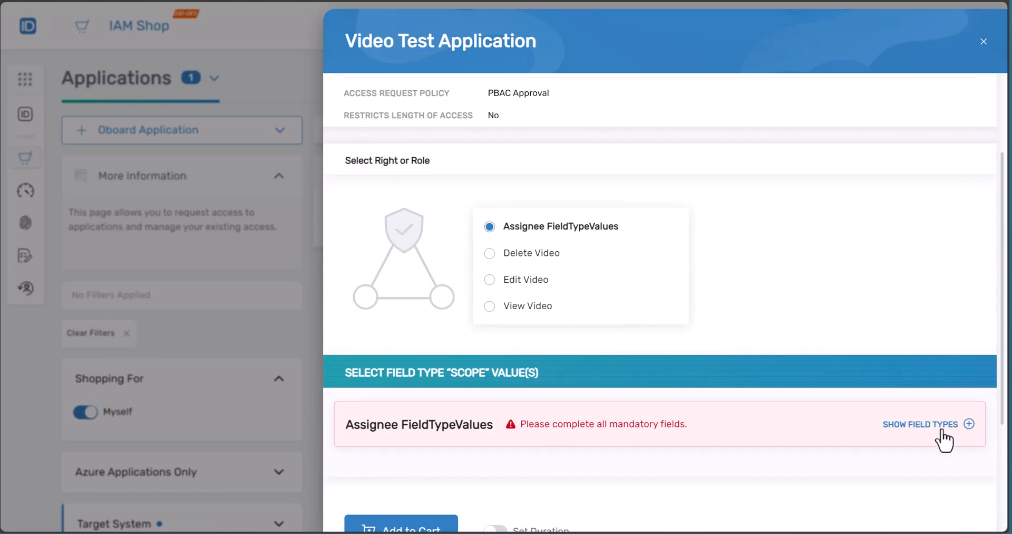
{"action": "left_click", "coordinate": [943, 431]}
{"action": "scroll", "coordinate": [764, 299], "scroll_direction": "down", "scroll_amount": 5}
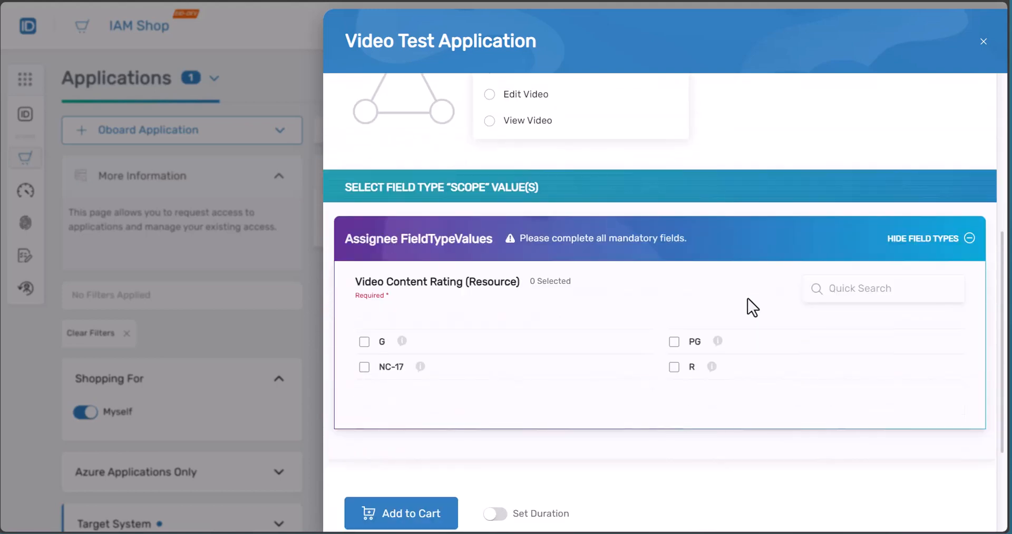
{"action": "left_click", "coordinate": [364, 344]}
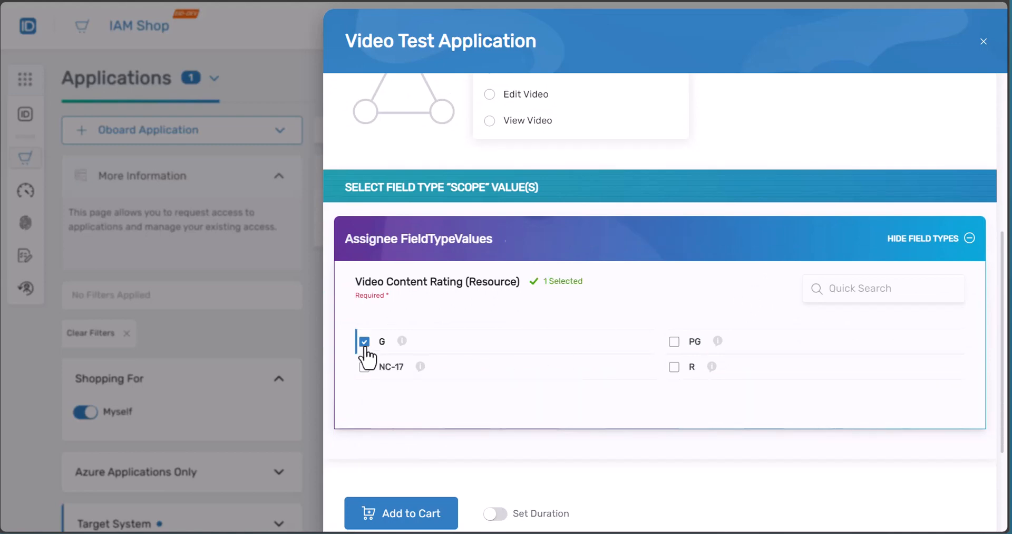
{"action": "left_click", "coordinate": [675, 343]}
{"action": "left_click", "coordinate": [674, 366]}
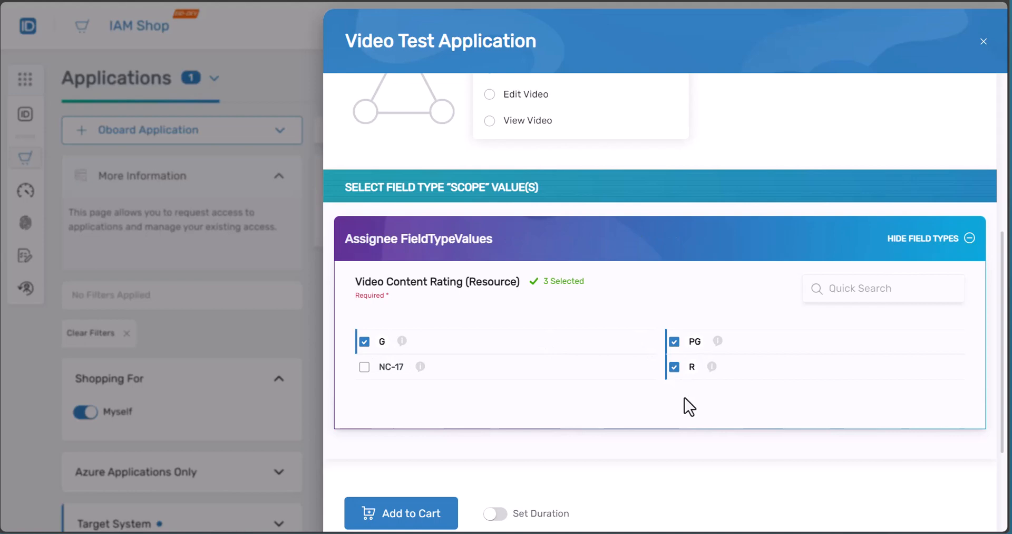
{"action": "left_click", "coordinate": [384, 513]}
Open the cart, give "Substitution for a colleague" as the reason, name the request "Update Person allowed Video Ratings", evaluate it and submit it.
{"action": "left_click", "coordinate": [935, 37]}
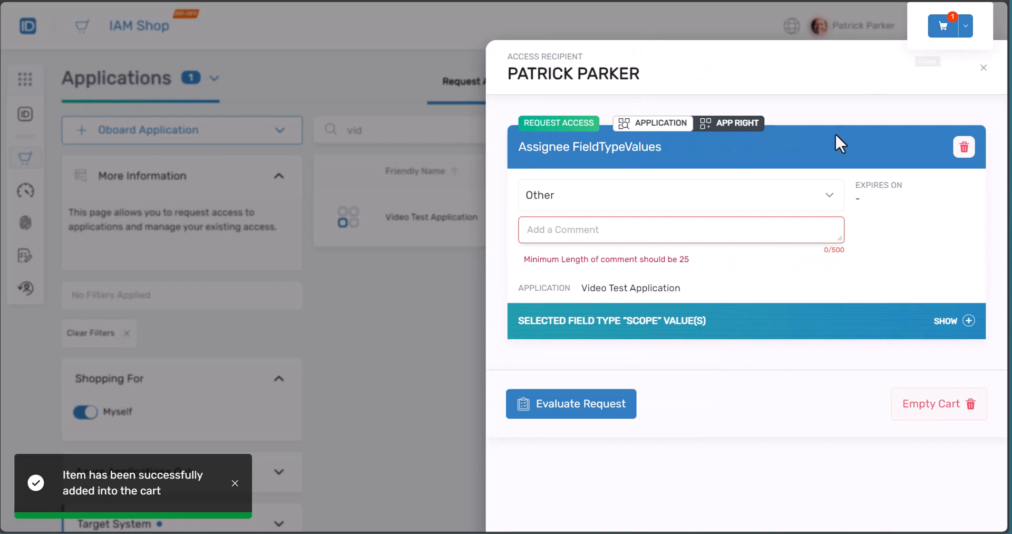
{"action": "left_click", "coordinate": [601, 406]}
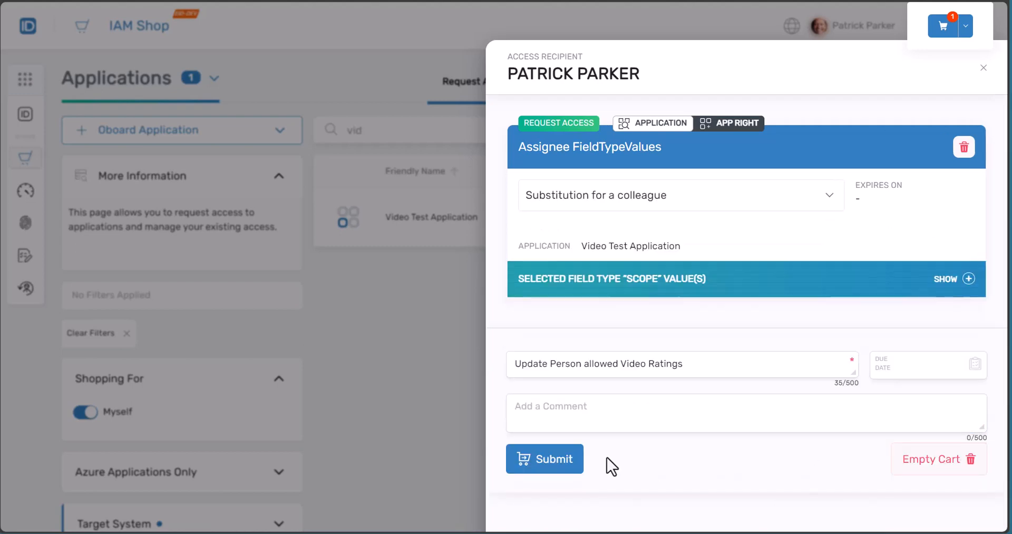
{"action": "left_click", "coordinate": [543, 472]}
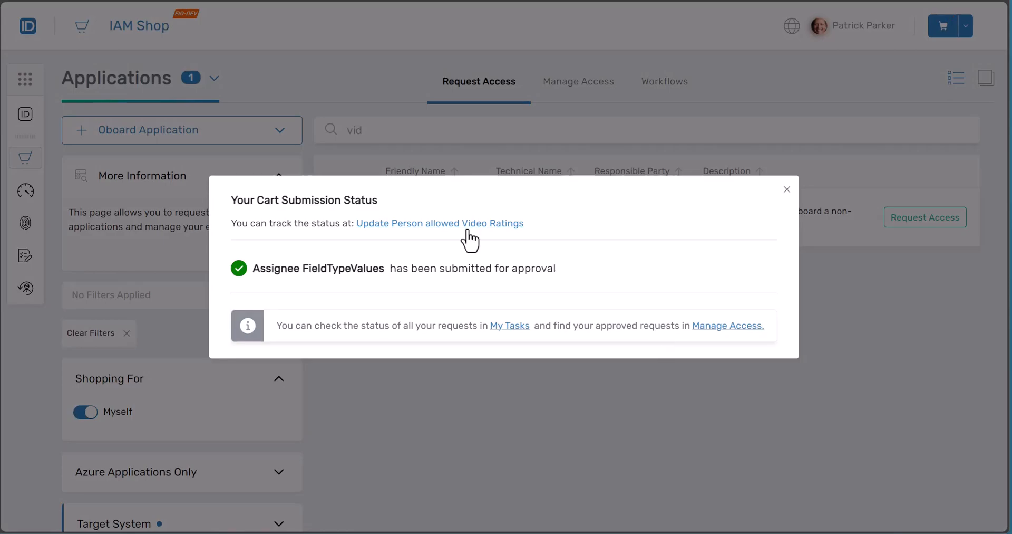
Open the submitted request's tracking page and check its process steps and the approvers for the PBAC Approval step.
{"action": "left_click", "coordinate": [466, 228]}
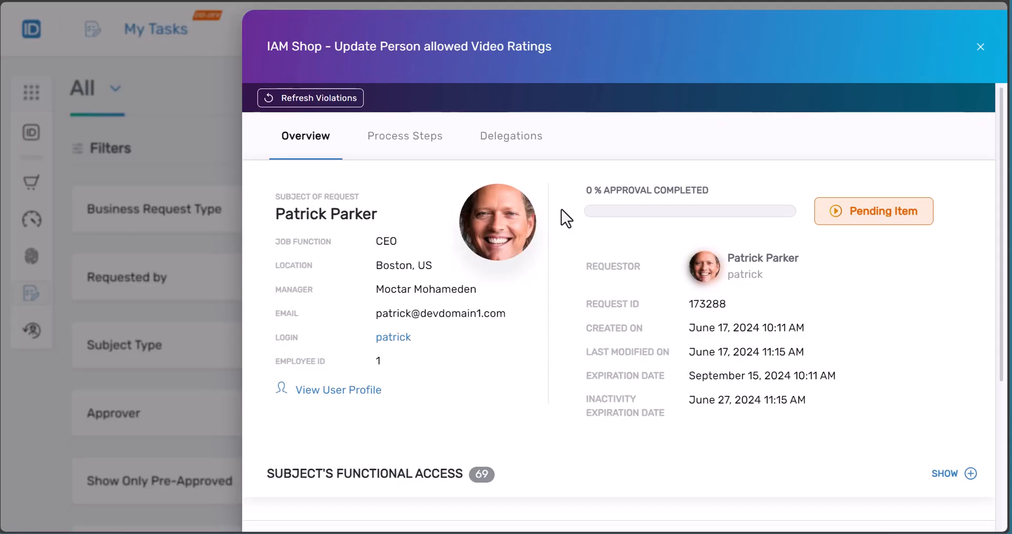
{"action": "left_click", "coordinate": [412, 138]}
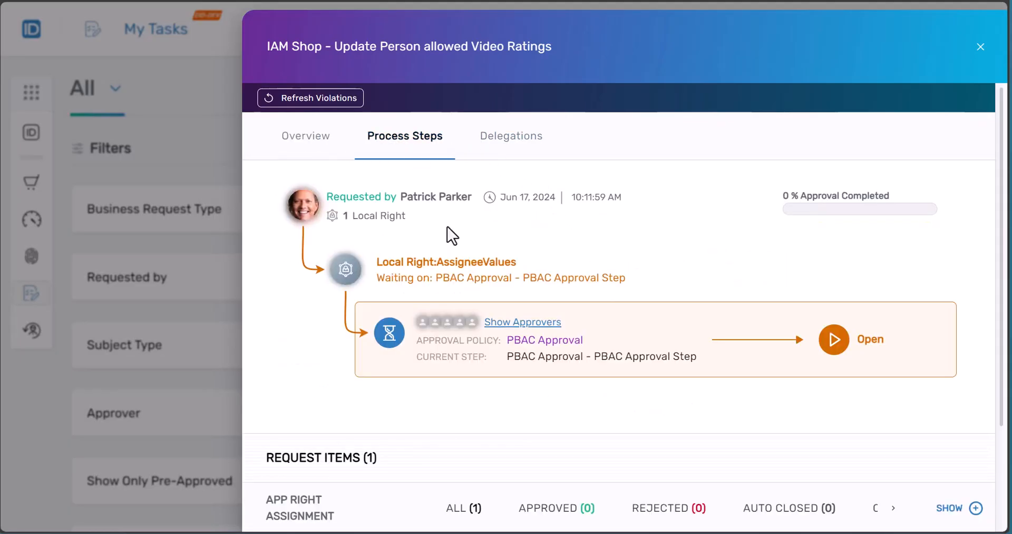
{"action": "left_click", "coordinate": [524, 325]}
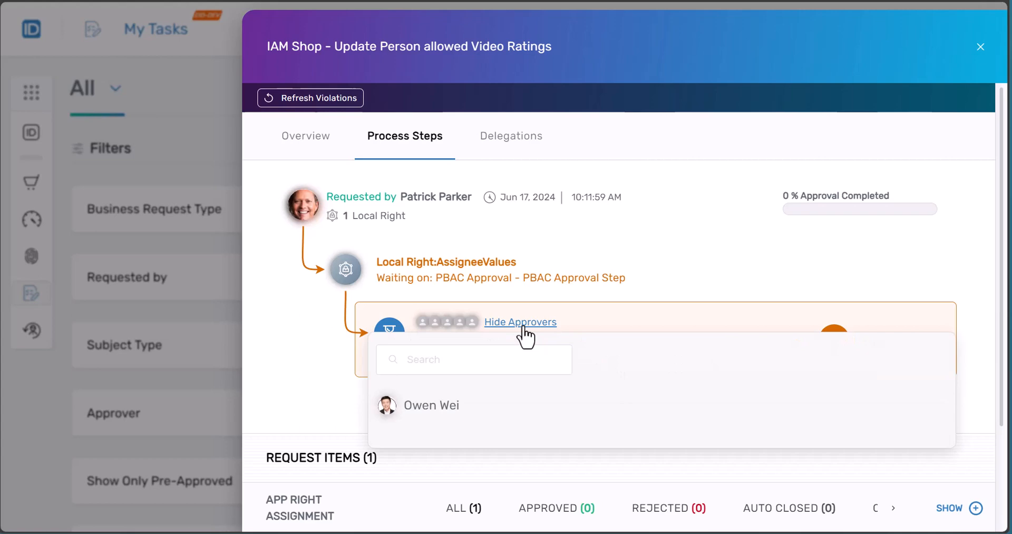
{"action": "left_click", "coordinate": [510, 323]}
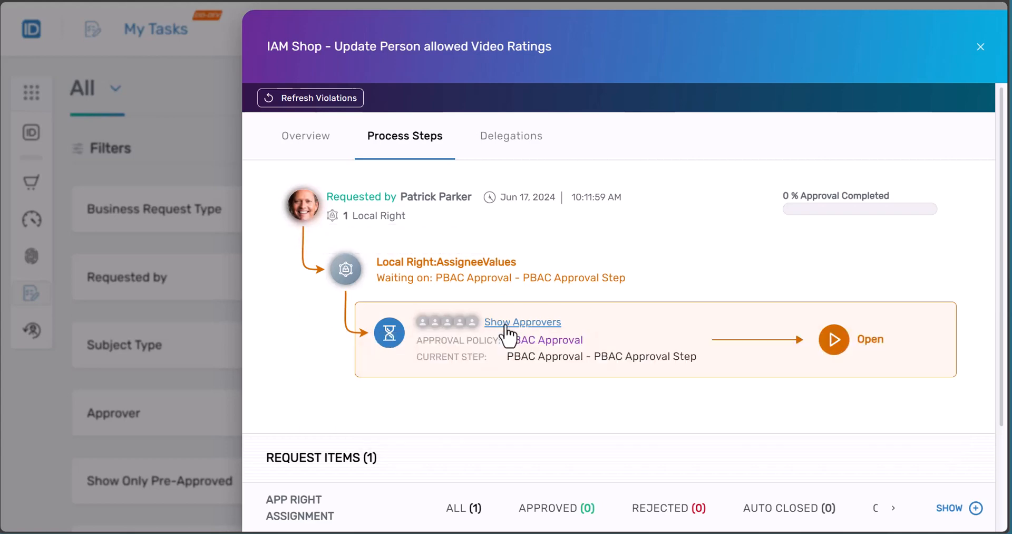
{"action": "left_click", "coordinate": [320, 143]}
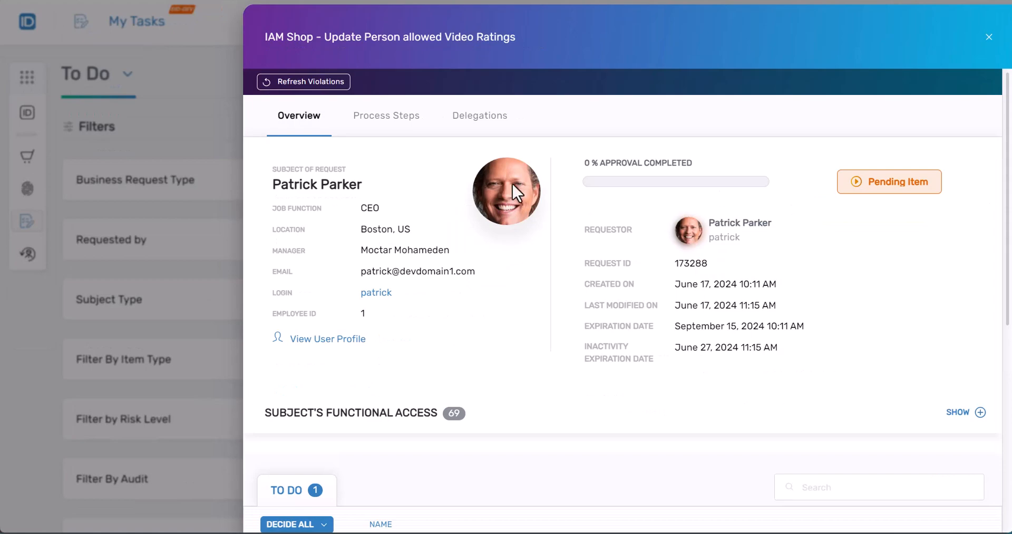
As the approver, reopen "Update Person allowed Video Ratings" from the To Do list, approve its app right item and submit the decision.
{"action": "left_click", "coordinate": [989, 37]}
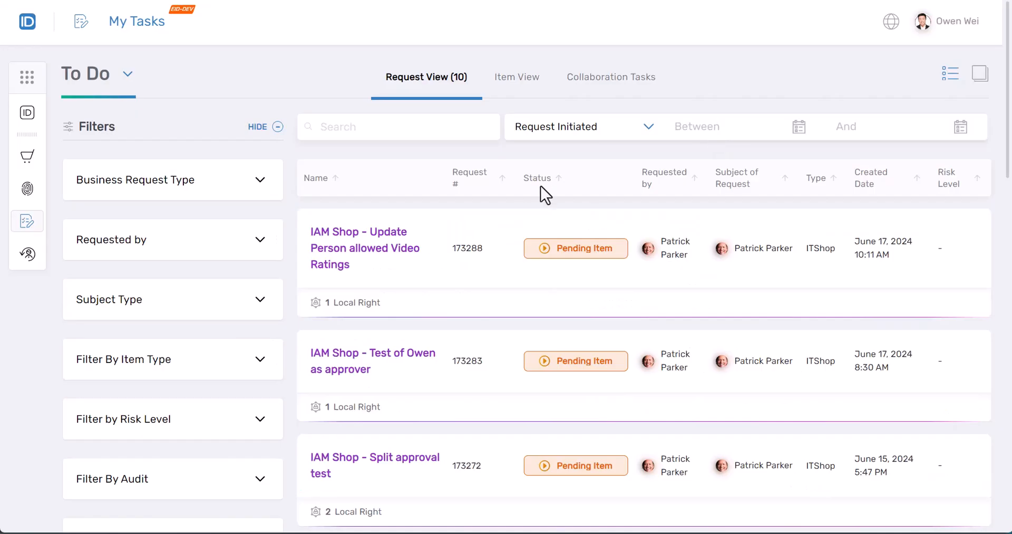
{"action": "left_click", "coordinate": [358, 242]}
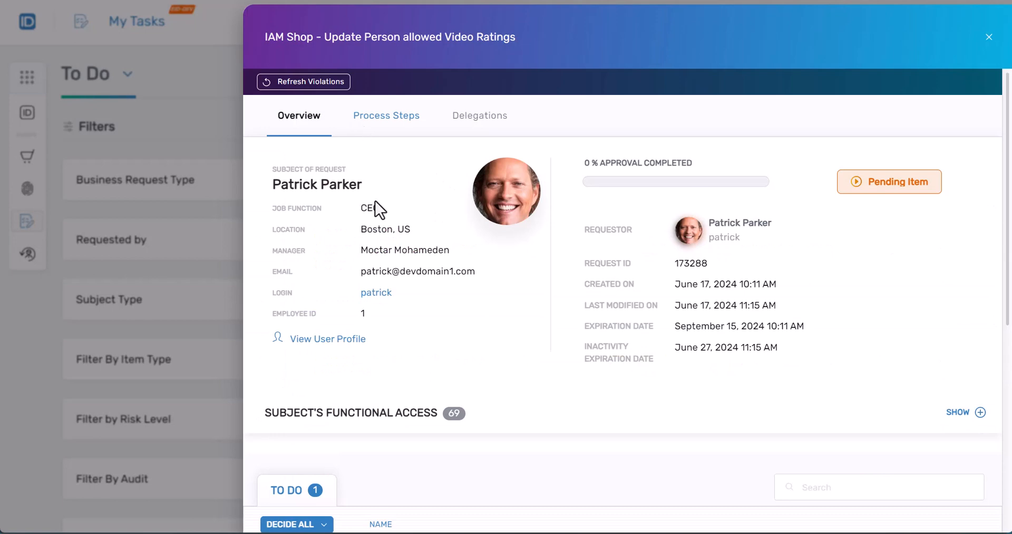
{"action": "scroll", "coordinate": [410, 258], "scroll_direction": "down", "scroll_amount": 5}
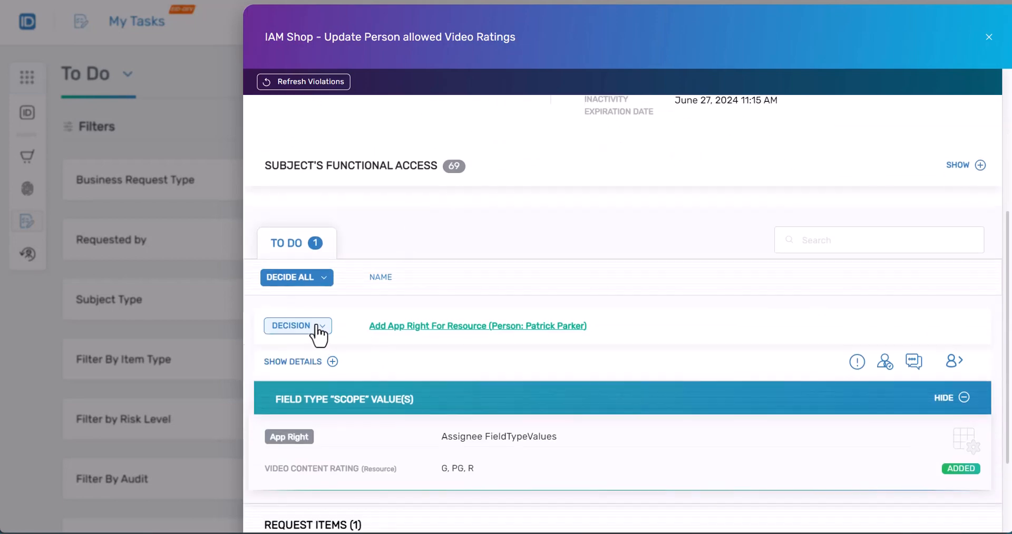
{"action": "left_click", "coordinate": [321, 333]}
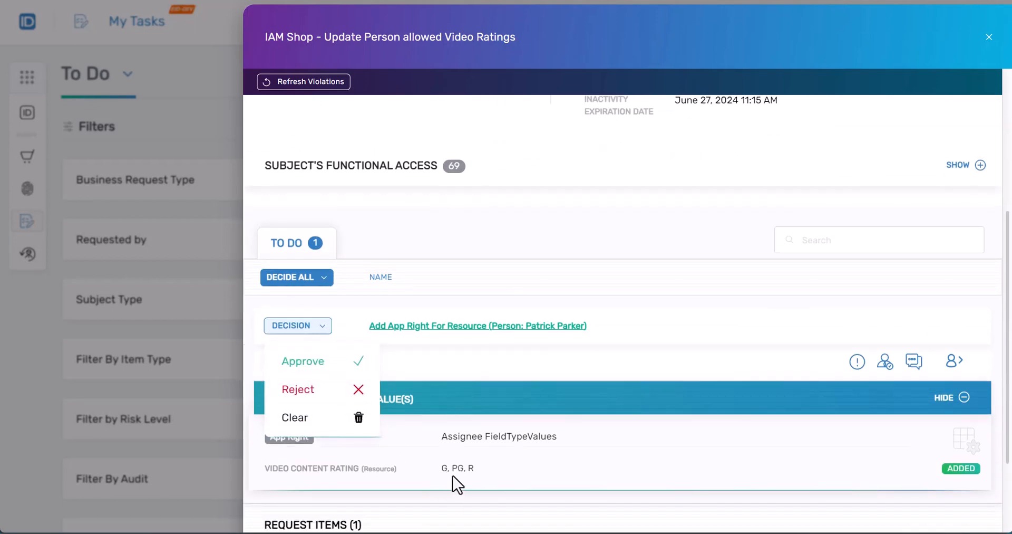
{"action": "left_click", "coordinate": [326, 362]}
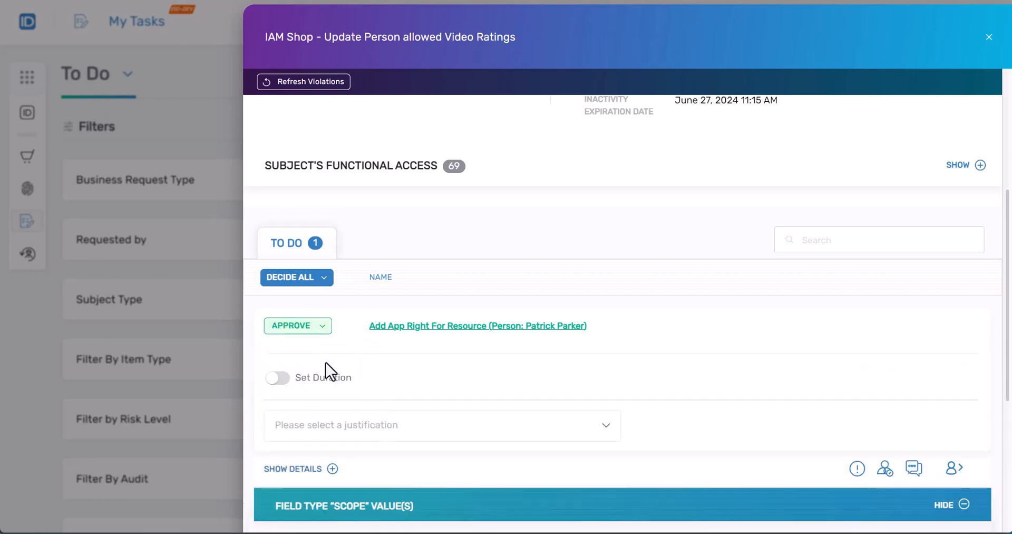
{"action": "scroll", "coordinate": [326, 363], "scroll_direction": "down", "scroll_amount": 5}
{"action": "left_click", "coordinate": [319, 380]}
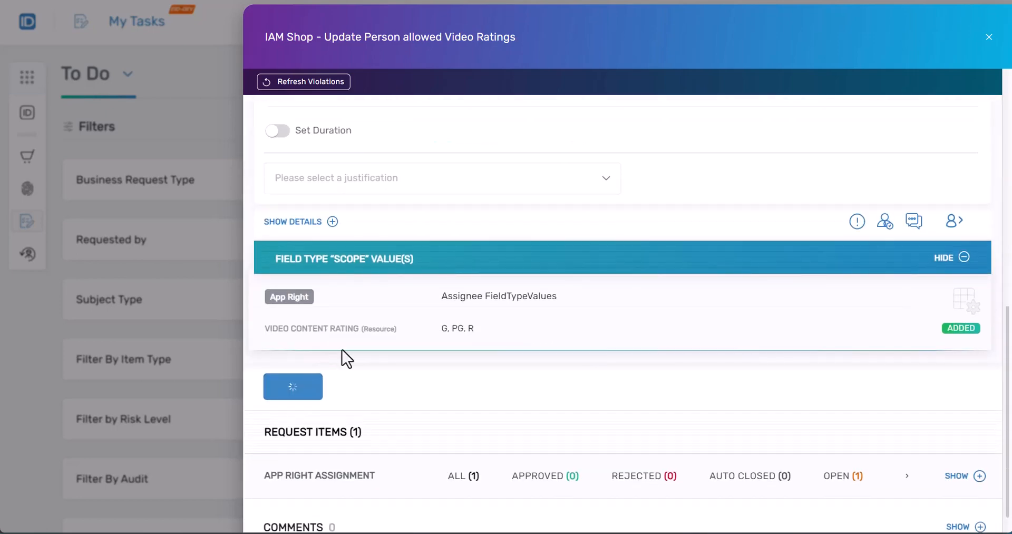
Review the request's approval status and process steps, and close its details.
{"action": "scroll", "coordinate": [397, 306], "scroll_direction": "up", "scroll_amount": 3}
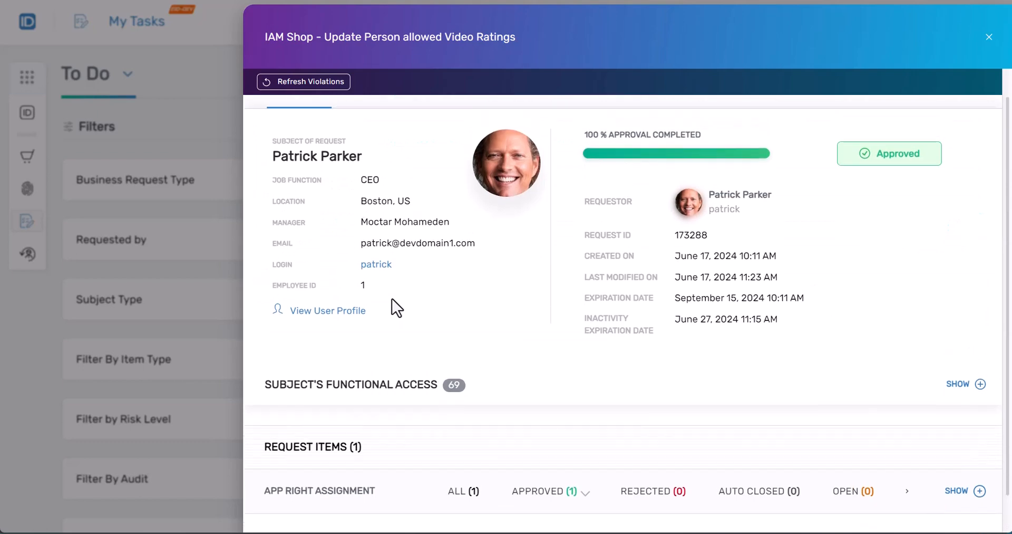
{"action": "left_click", "coordinate": [380, 116]}
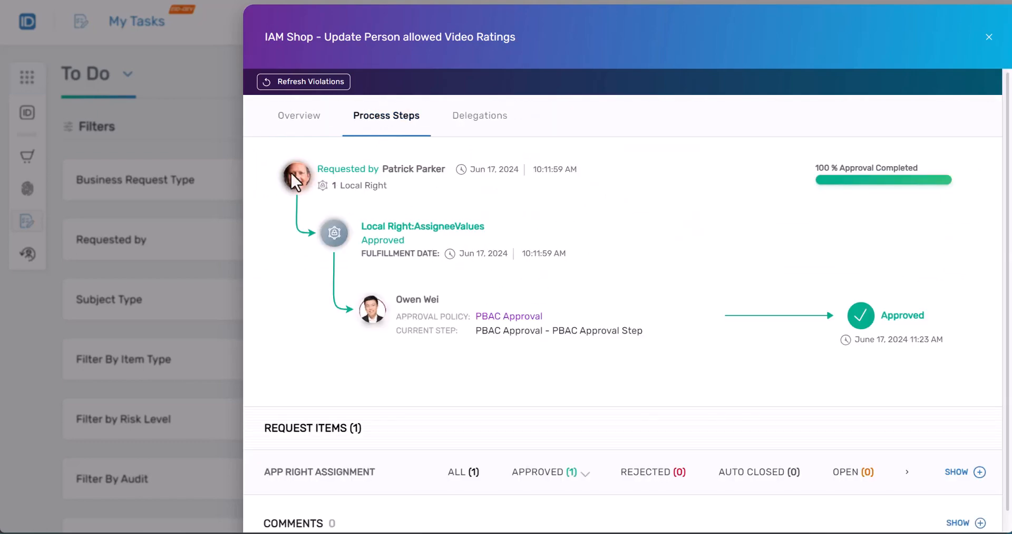
{"action": "left_click", "coordinate": [206, 97]}
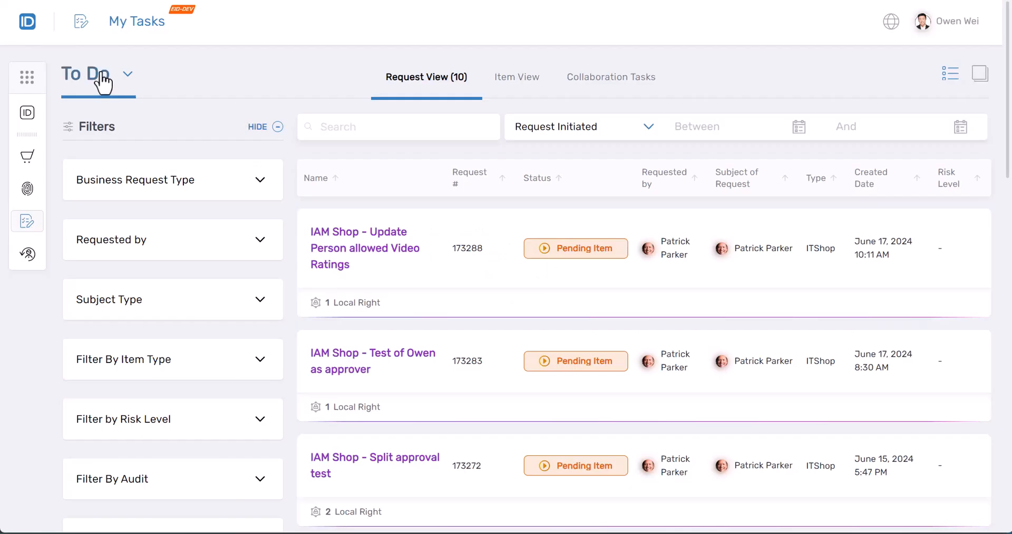
Show all tasks by item, look through the items' fulfillment statuses and return to the list of requests.
{"action": "left_click", "coordinate": [103, 76]}
{"action": "left_click", "coordinate": [92, 171]}
{"action": "left_click", "coordinate": [501, 80]}
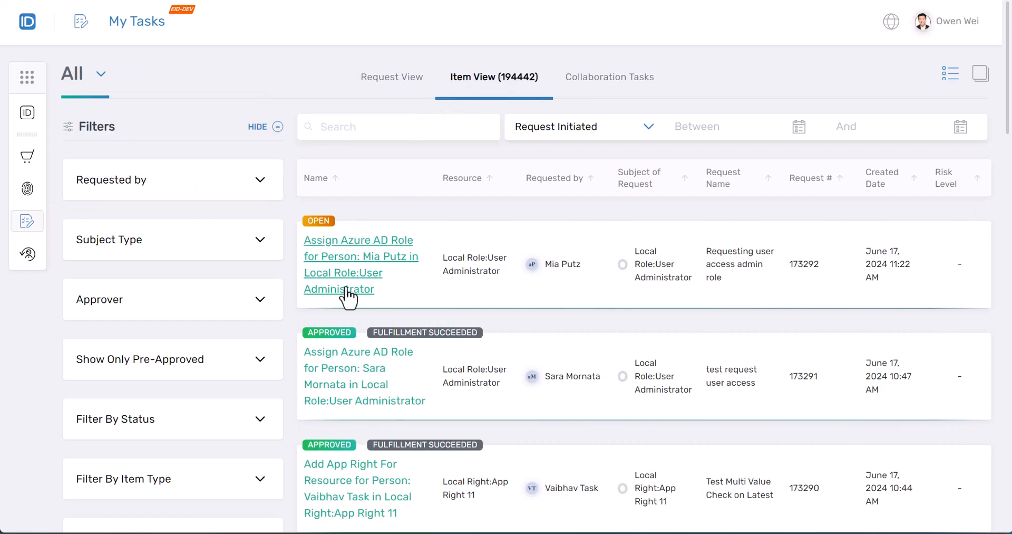
{"action": "scroll", "coordinate": [348, 313], "scroll_direction": "down", "scroll_amount": 5}
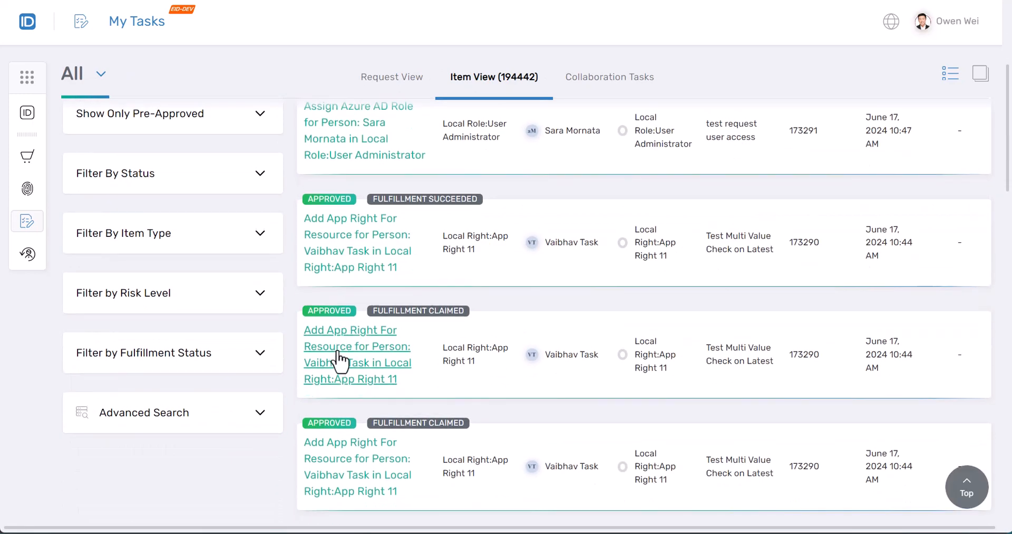
{"action": "scroll", "coordinate": [335, 354], "scroll_direction": "up", "scroll_amount": 5}
{"action": "left_click", "coordinate": [397, 80]}
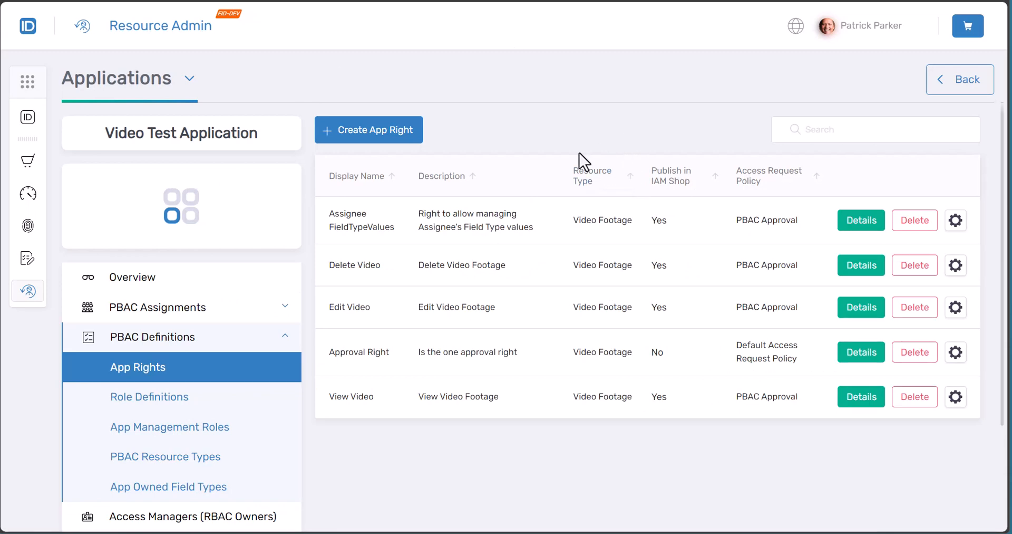
In Resource Admin, open Video Test Application's app rights assignments and view the scope values of the Assignee FieldTypeValues assignment.
{"action": "left_click", "coordinate": [158, 308]}
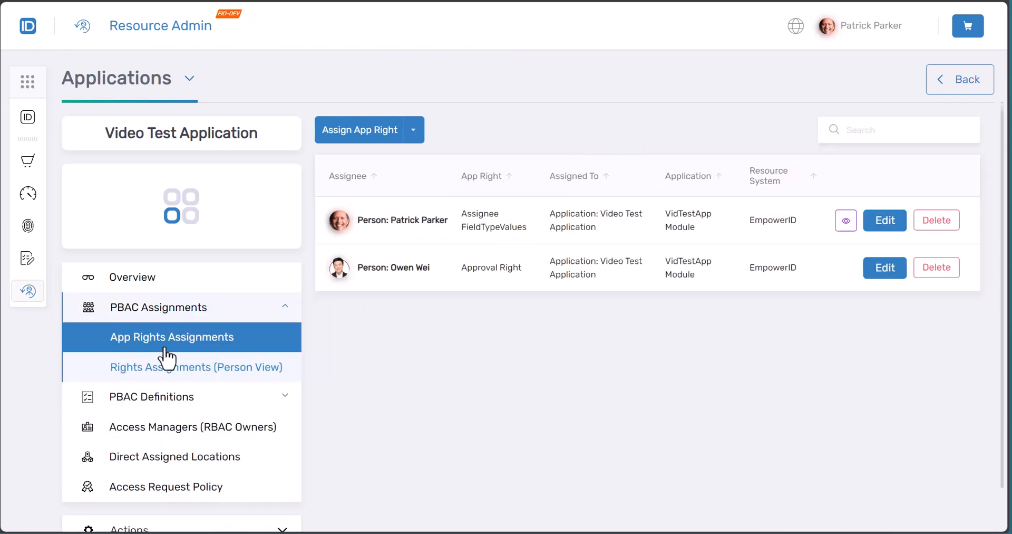
{"action": "left_click", "coordinate": [845, 220]}
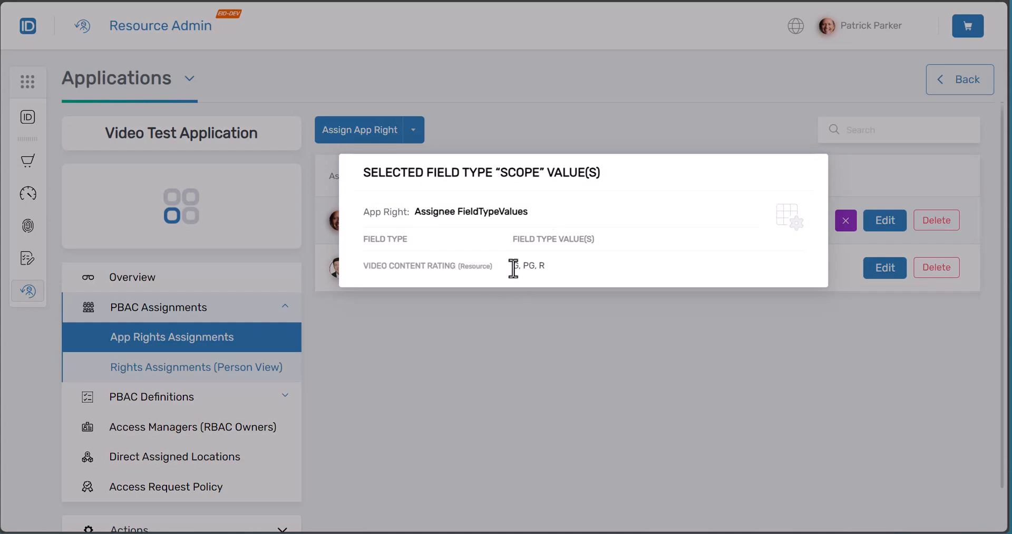
{"action": "left_click", "coordinate": [570, 304]}
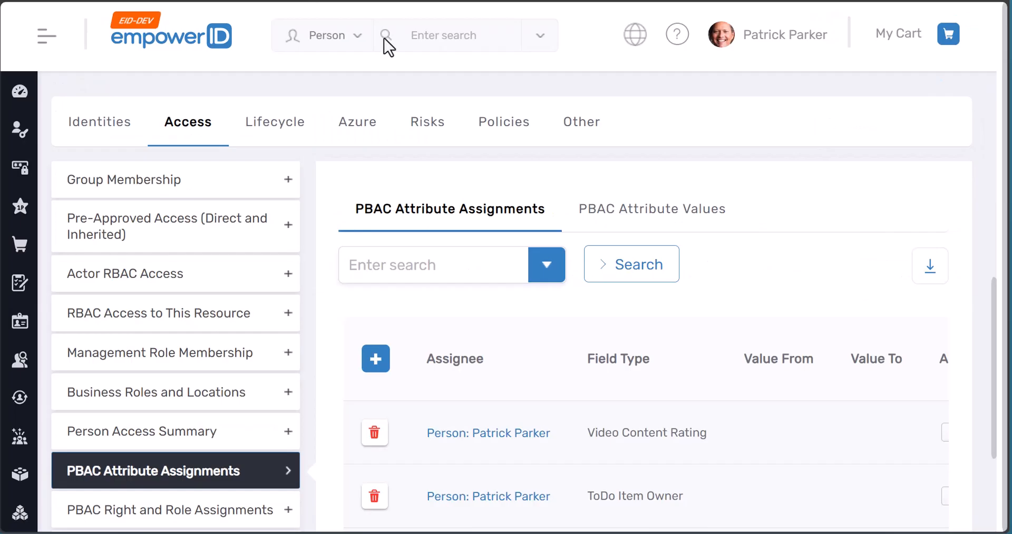
On the requester's person page, examine the PBAC attribute assignments and the PBAC attribute values for Video Content Rating.
{"action": "scroll", "coordinate": [543, 218], "scroll_direction": "up", "scroll_amount": 1}
{"action": "scroll", "coordinate": [494, 200], "scroll_direction": "up", "scroll_amount": 9}
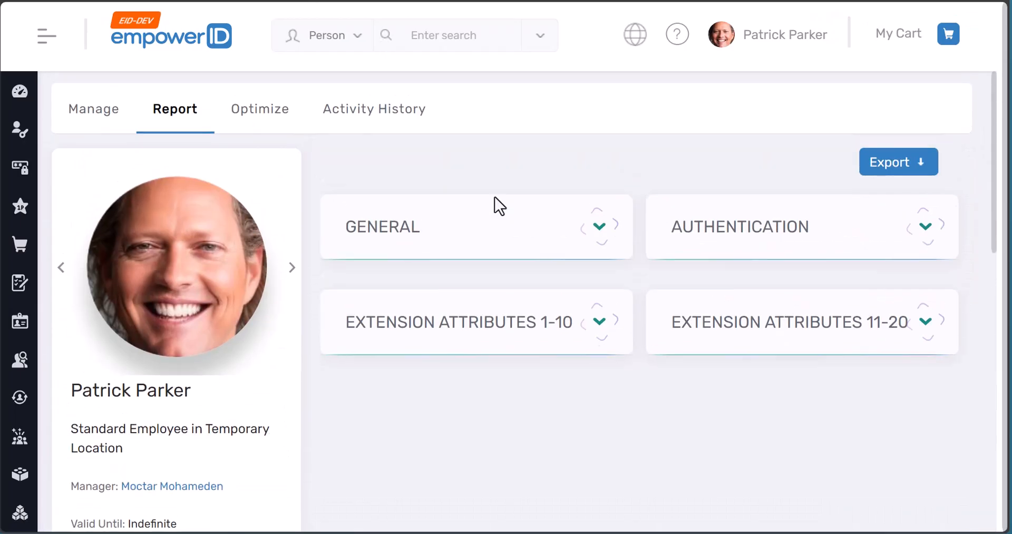
{"action": "scroll", "coordinate": [495, 201], "scroll_direction": "down", "scroll_amount": 8}
{"action": "scroll", "coordinate": [149, 368], "scroll_direction": "down", "scroll_amount": 3}
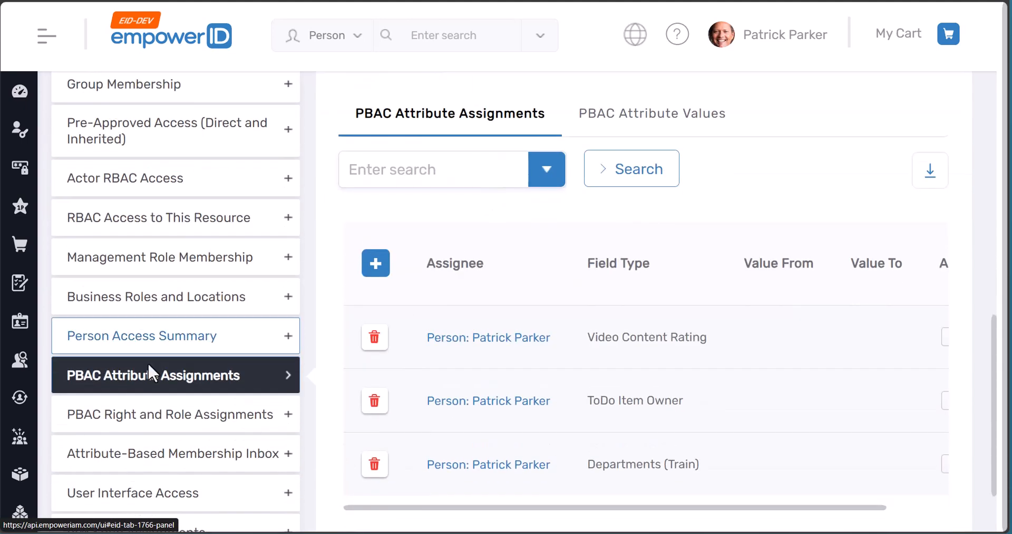
{"action": "scroll", "coordinate": [572, 305], "scroll_direction": "down", "scroll_amount": 1}
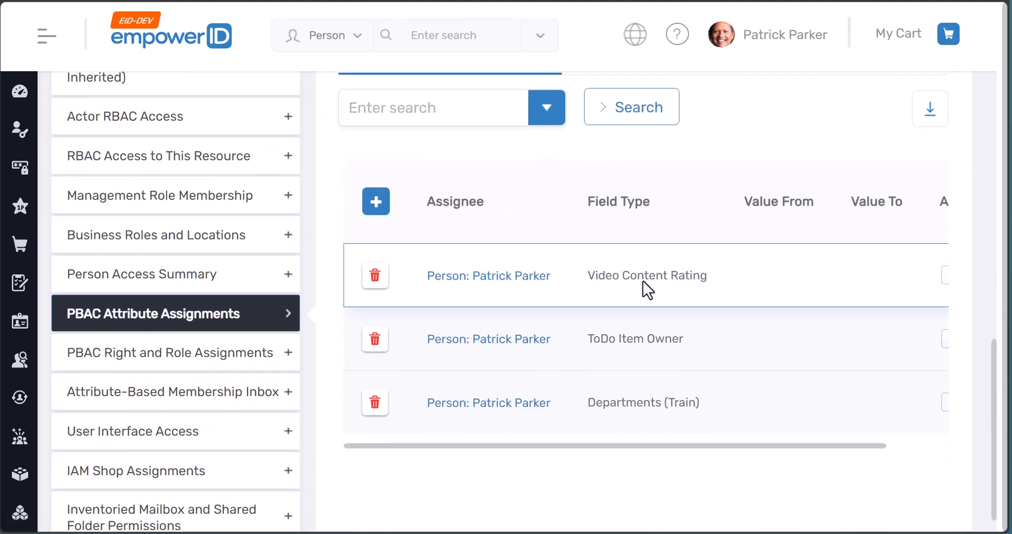
{"action": "scroll", "coordinate": [635, 282], "scroll_direction": "up", "scroll_amount": 2}
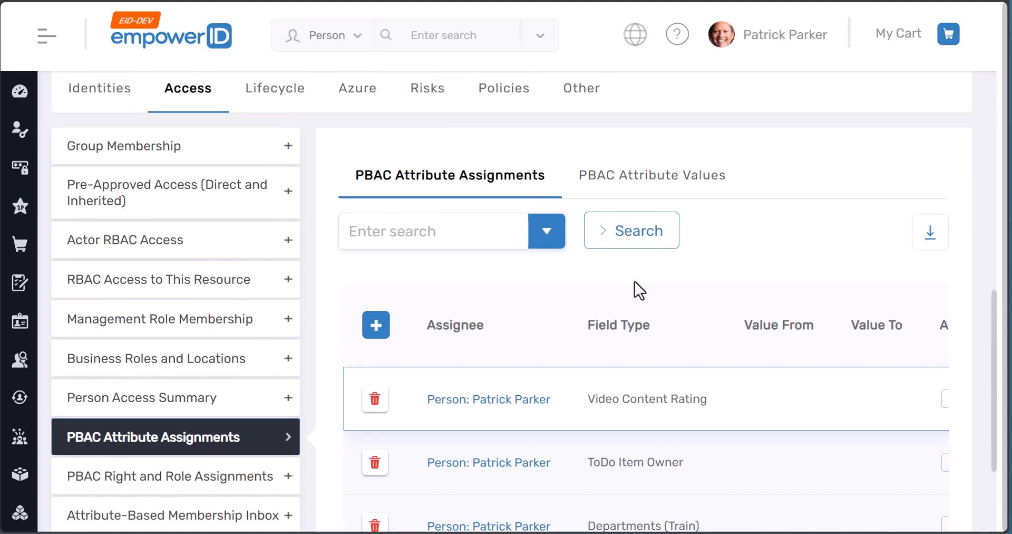
{"action": "left_click", "coordinate": [661, 177]}
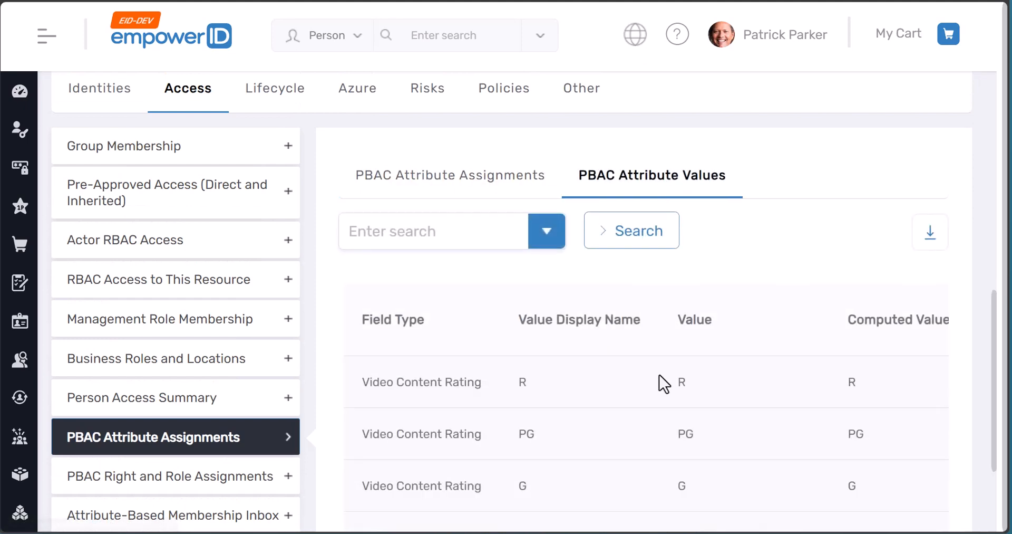
{"action": "scroll", "coordinate": [599, 364], "scroll_direction": "down", "scroll_amount": 1}
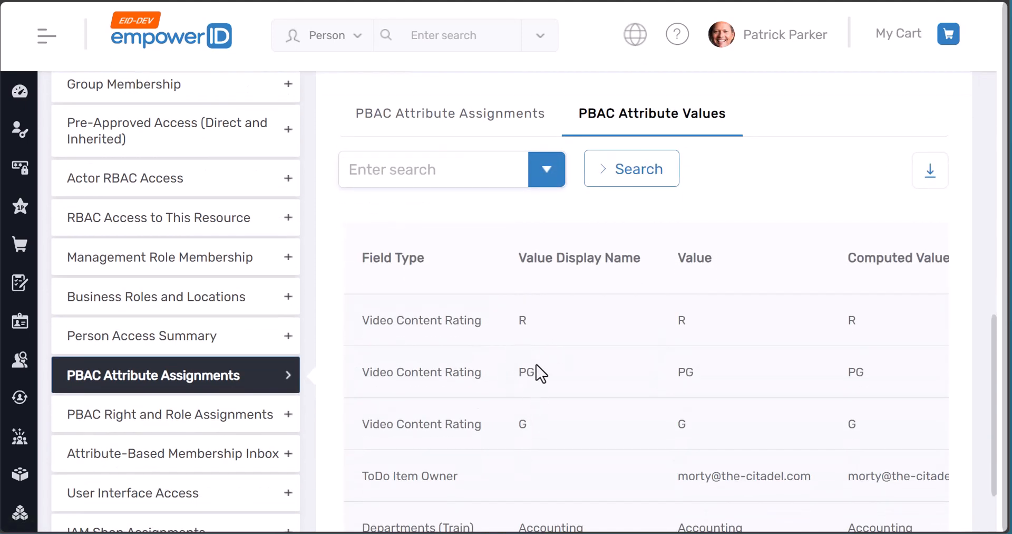
{"action": "scroll", "coordinate": [536, 363], "scroll_direction": "up", "scroll_amount": 4}
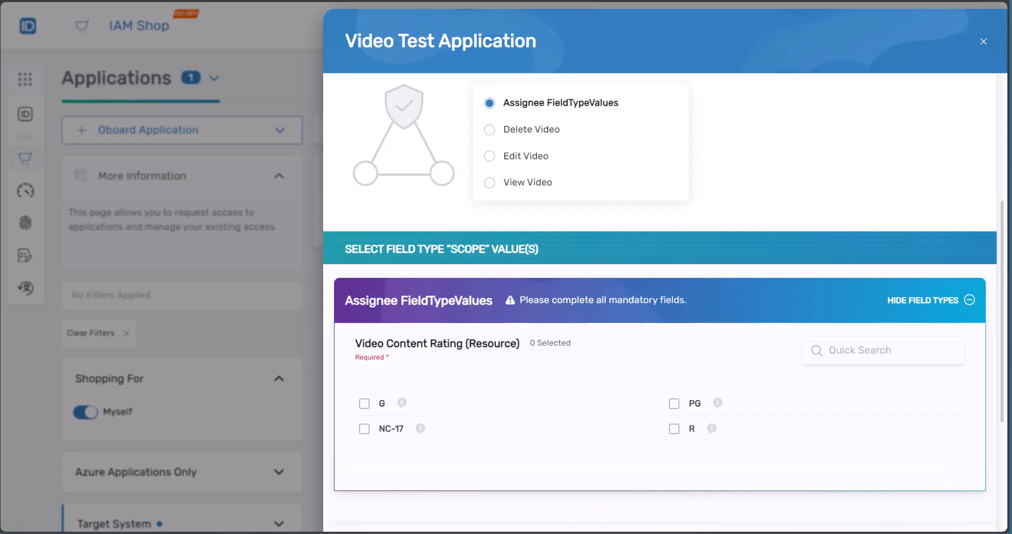
Close the request panel, reload the IAM Shop applications, search for "vid" and start an access request for Video Test Application.
{"action": "left_click", "coordinate": [280, 59]}
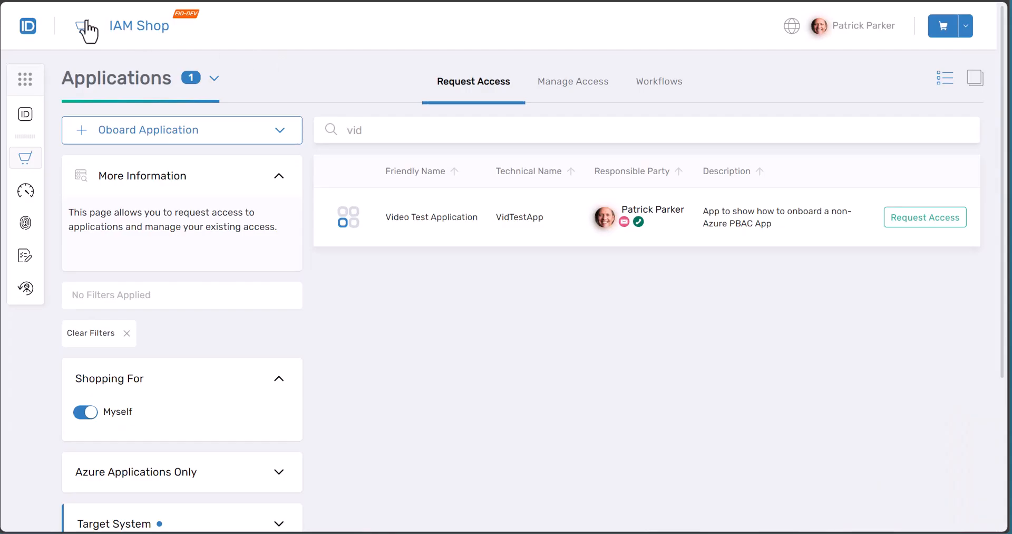
{"action": "key", "text": "F5"}
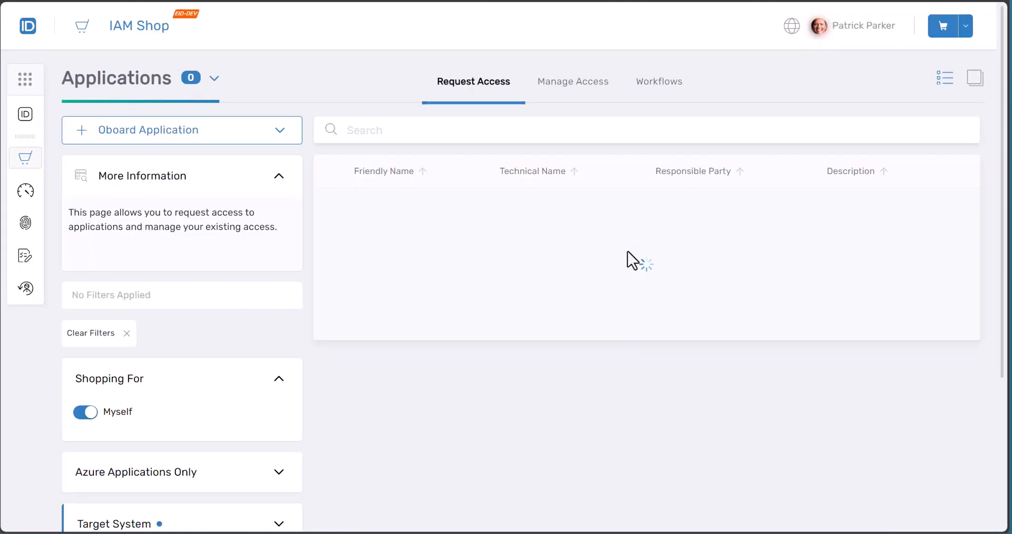
{"action": "left_click", "coordinate": [500, 132]}
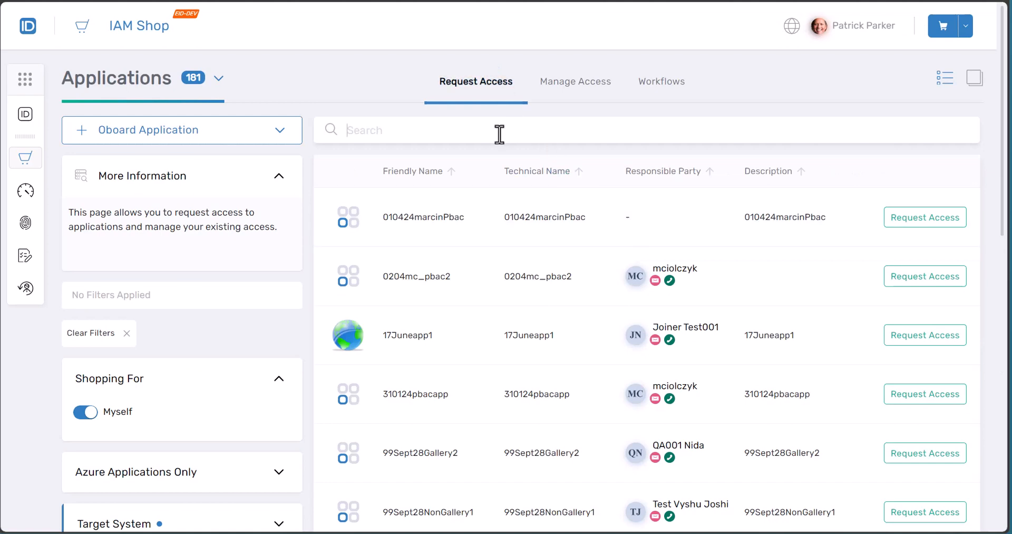
{"action": "type", "text": "vid"}
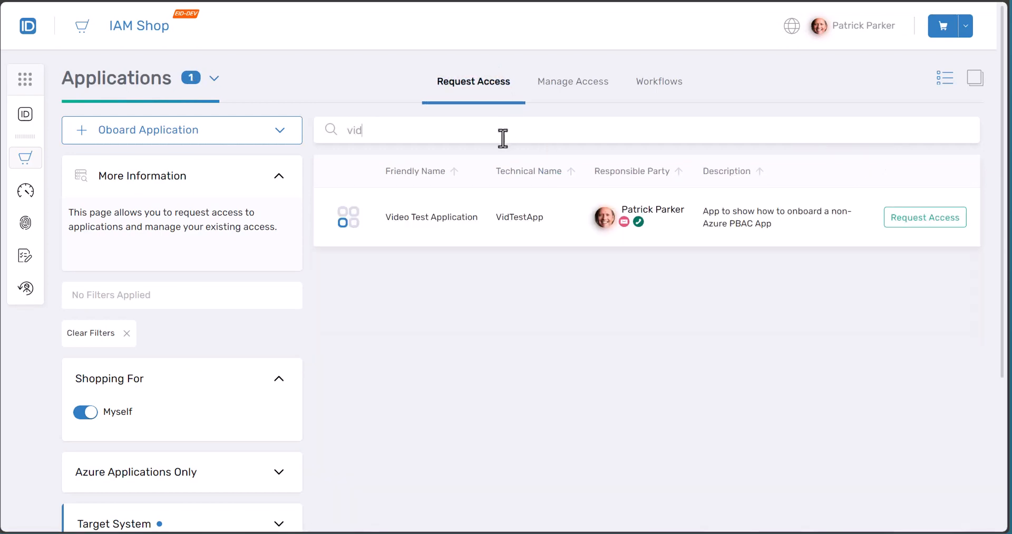
{"action": "left_click", "coordinate": [898, 223]}
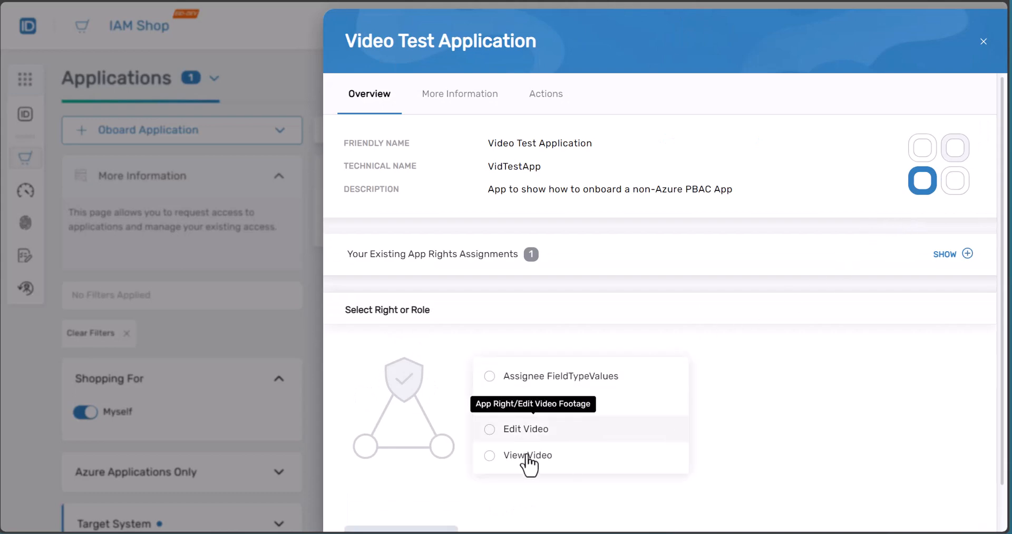
Choose the View Video right and show its field types for Video Category and Video Content Rating.
{"action": "left_click", "coordinate": [527, 463]}
{"action": "scroll", "coordinate": [796, 373], "scroll_direction": "down", "scroll_amount": 5}
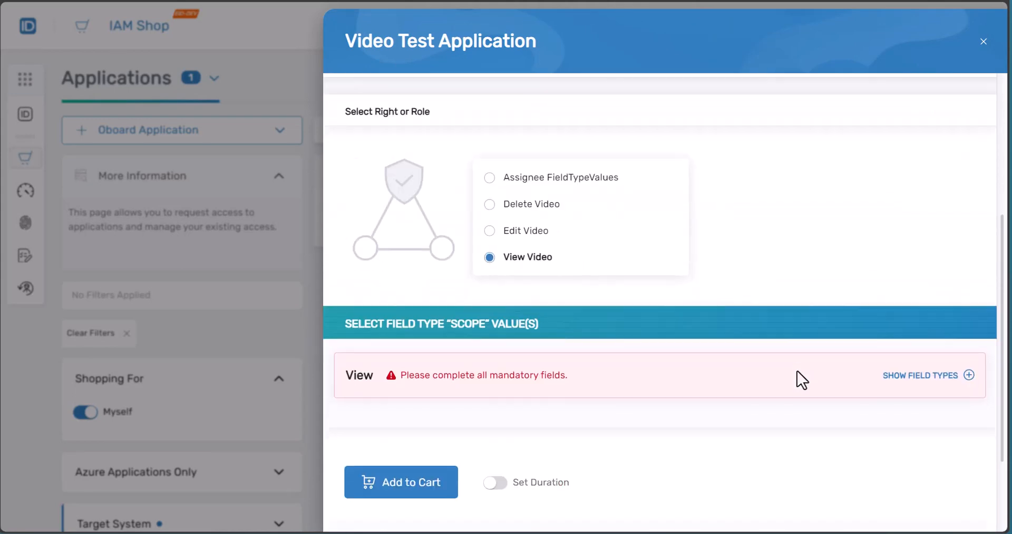
{"action": "left_click", "coordinate": [942, 373]}
{"action": "scroll", "coordinate": [683, 331], "scroll_direction": "down", "scroll_amount": 5}
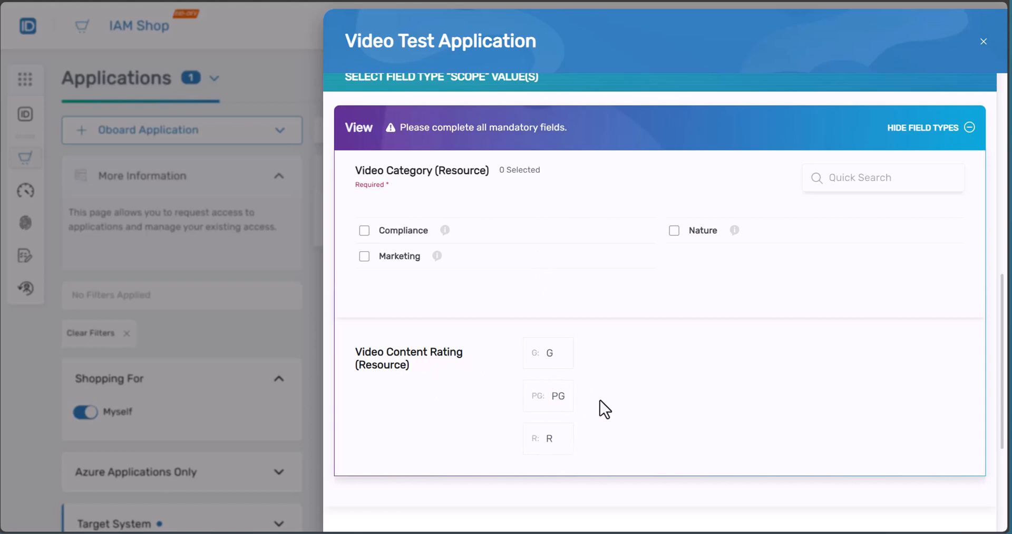
{"action": "scroll", "coordinate": [604, 407], "scroll_direction": "up", "scroll_amount": 1}
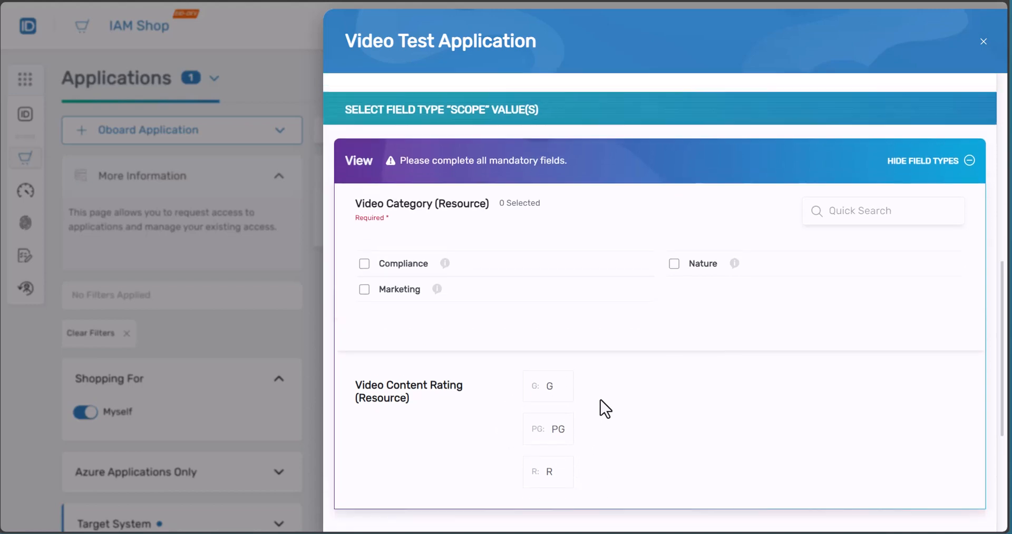
{"action": "left_click", "coordinate": [364, 318]}
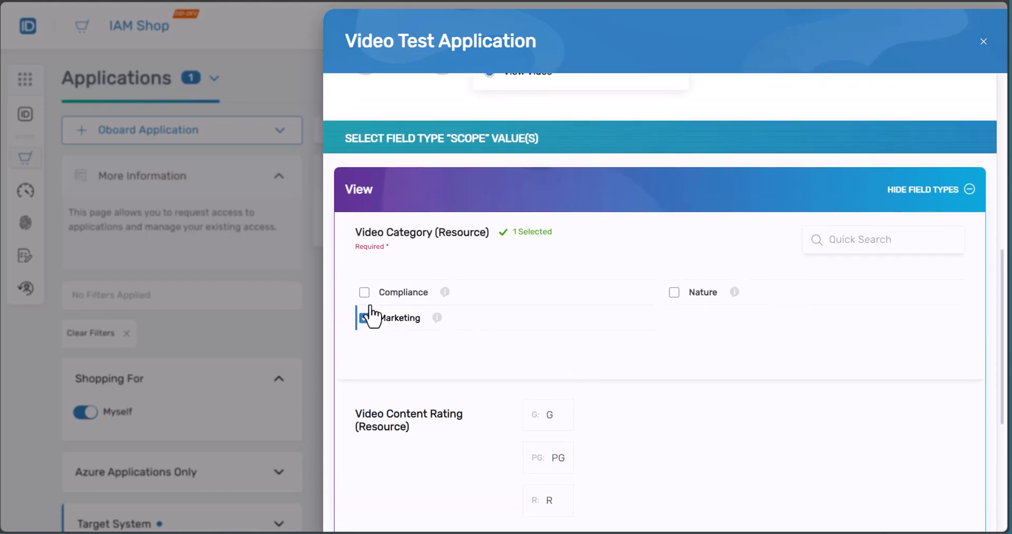
{"action": "left_click", "coordinate": [364, 292]}
{"action": "left_click", "coordinate": [364, 318]}
{"action": "left_click", "coordinate": [366, 298]}
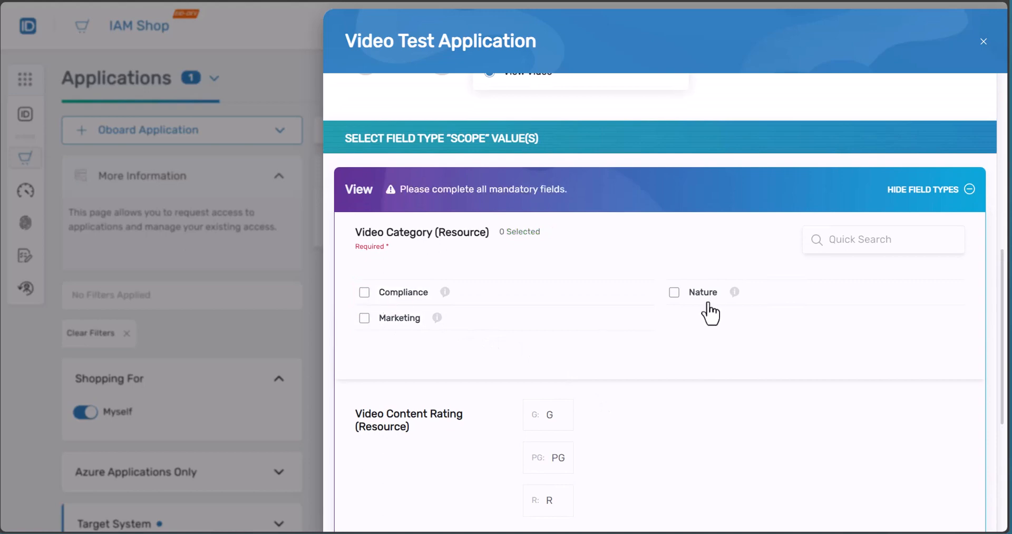
{"action": "left_click", "coordinate": [676, 295]}
{"action": "left_click", "coordinate": [676, 294]}
Compare the request's Video Content Rating scope values with the PBAC attribute values on the requester's person page.
{"action": "scroll", "coordinate": [606, 327], "scroll_direction": "down", "scroll_amount": 2}
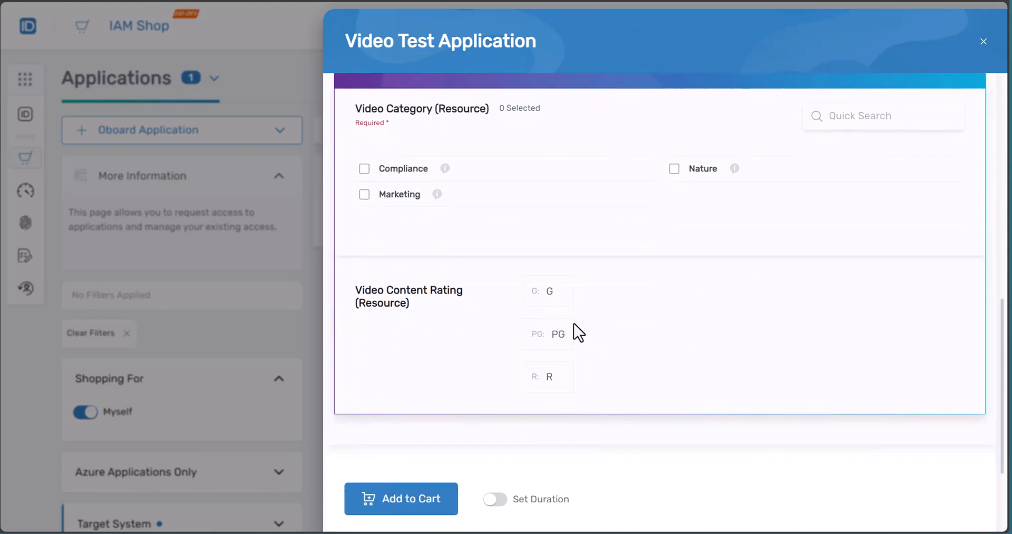
{"action": "scroll", "coordinate": [574, 323], "scroll_direction": "up", "scroll_amount": 1}
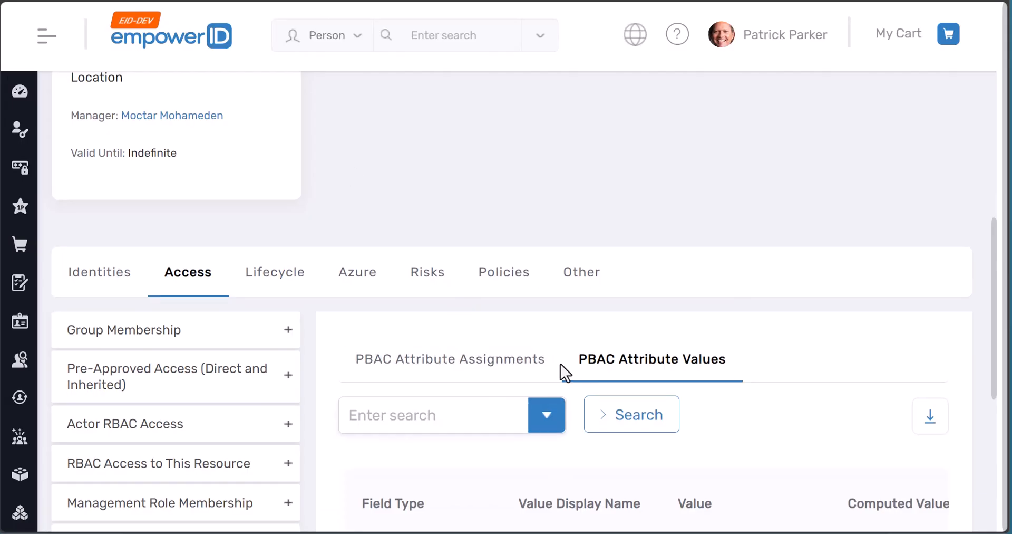
{"action": "scroll", "coordinate": [561, 363], "scroll_direction": "down", "scroll_amount": 5}
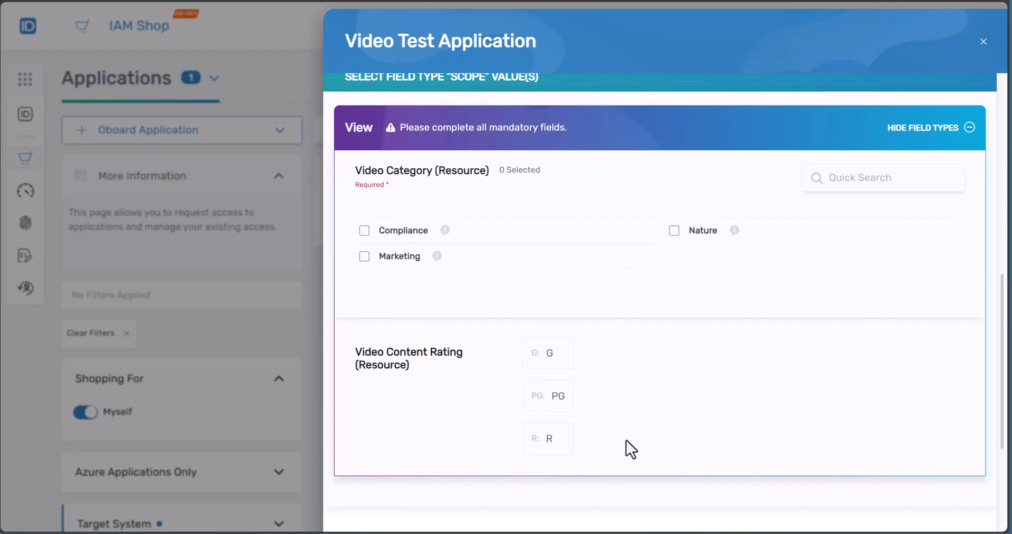
Select Marketing, Compliance and Nature as the Video Category scope values for the View Video right.
{"action": "left_click", "coordinate": [365, 257]}
{"action": "left_click", "coordinate": [365, 232]}
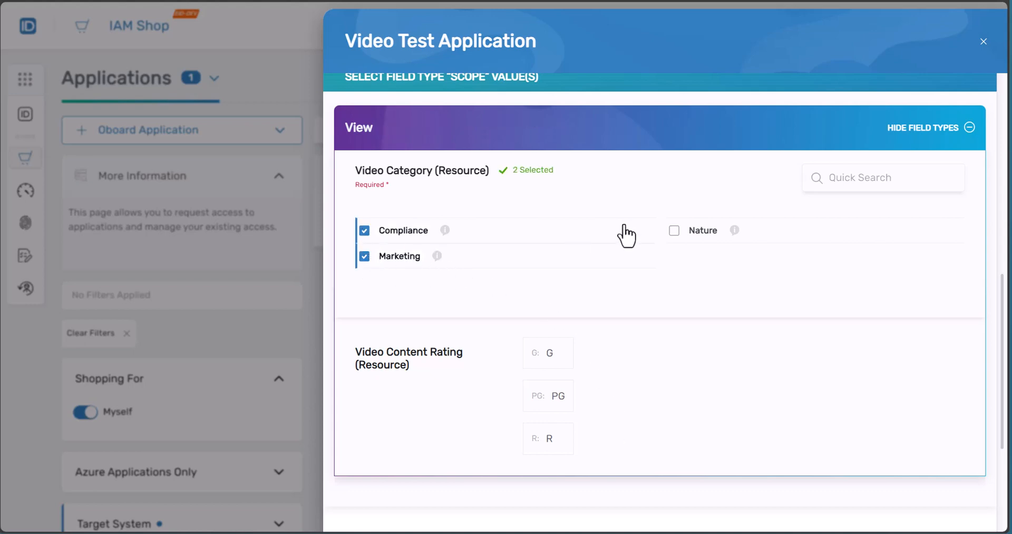
{"action": "left_click", "coordinate": [673, 232]}
In Resource Admin, open Video Test Application's View Video app right, examine its field types and general settings, and close its details.
{"action": "scroll", "coordinate": [545, 397], "scroll_direction": "up", "scroll_amount": 10}
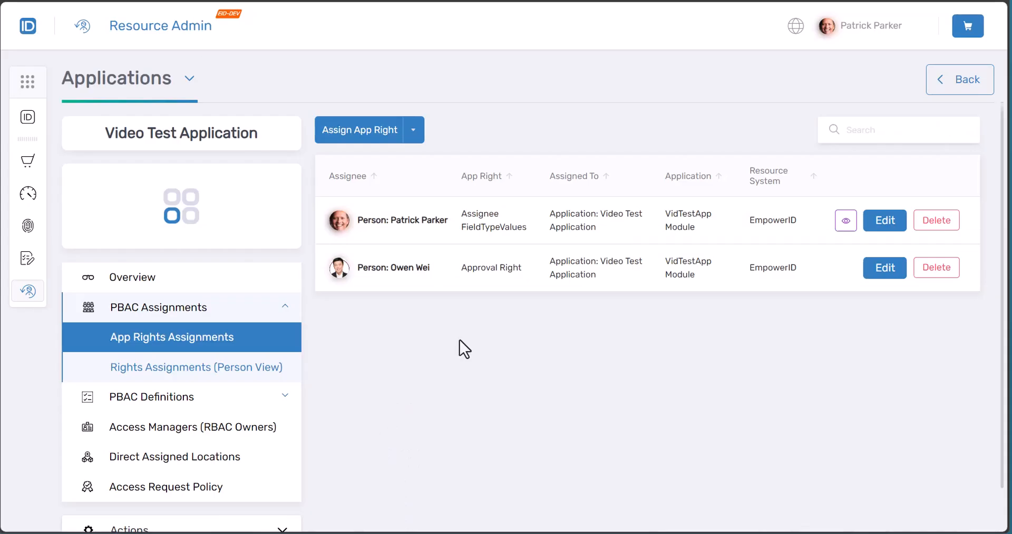
{"action": "left_click", "coordinate": [199, 401]}
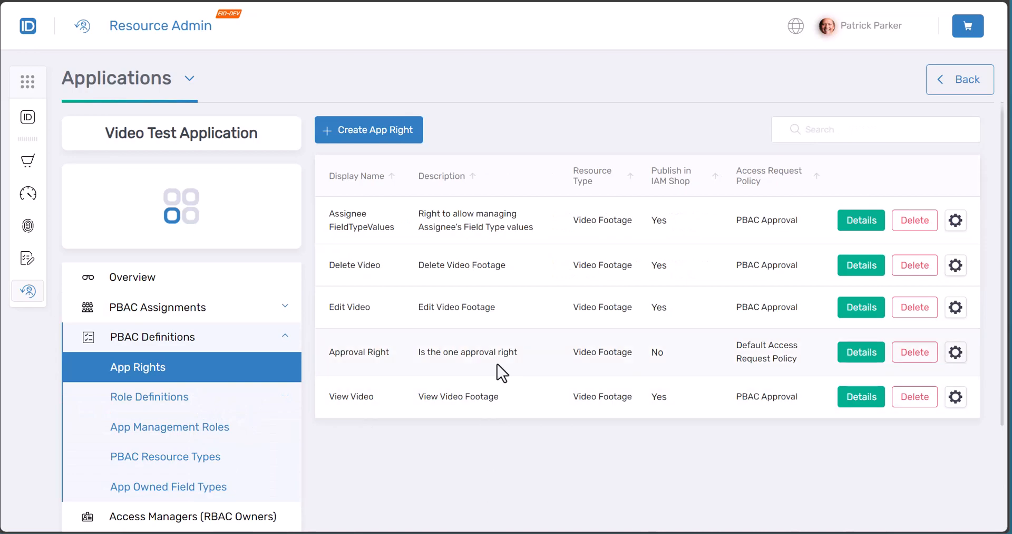
{"action": "left_click", "coordinate": [860, 399]}
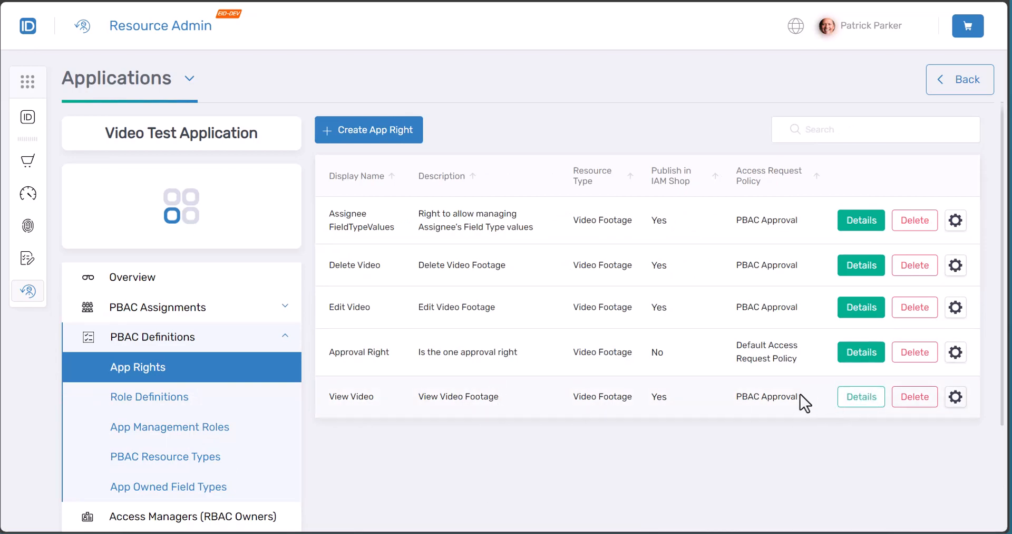
{"action": "left_click", "coordinate": [719, 474]}
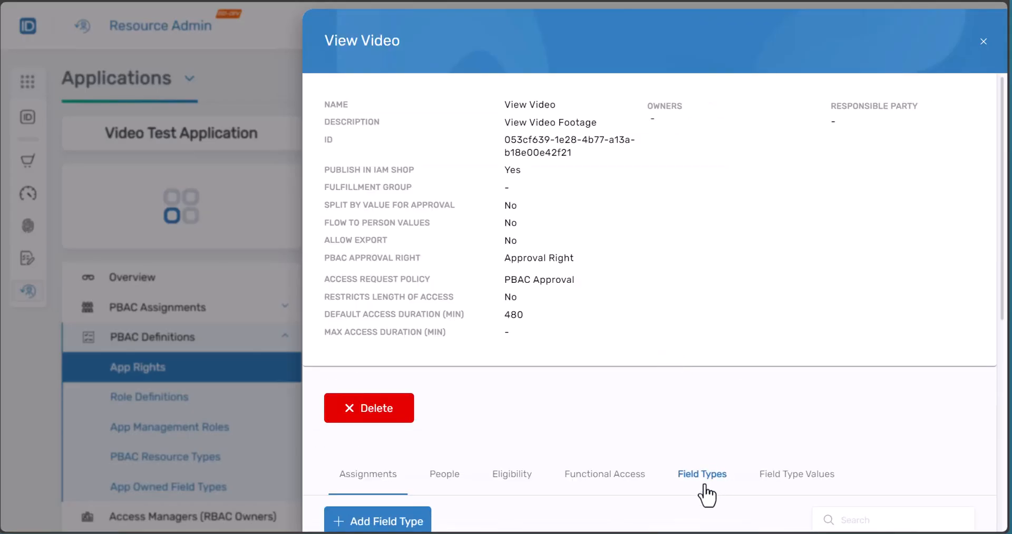
{"action": "scroll", "coordinate": [702, 390], "scroll_direction": "down", "scroll_amount": 5}
{"action": "scroll", "coordinate": [697, 382], "scroll_direction": "down", "scroll_amount": 1}
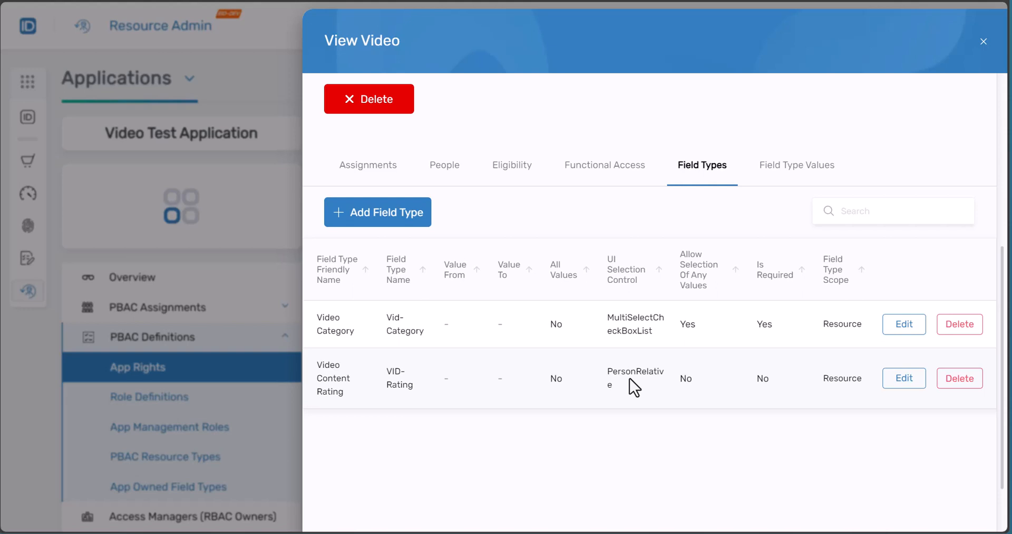
{"action": "scroll", "coordinate": [635, 387], "scroll_direction": "up", "scroll_amount": 6}
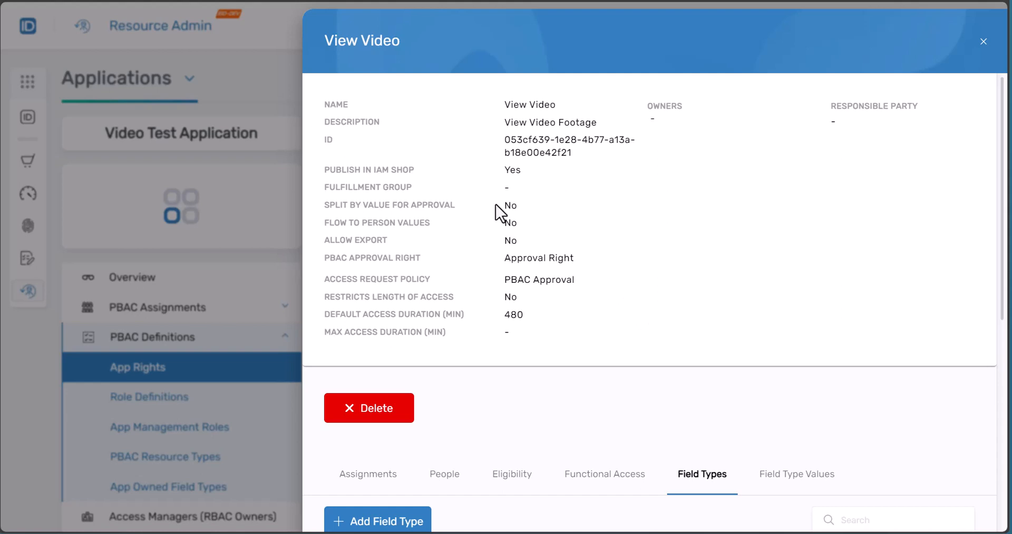
{"action": "left_click", "coordinate": [275, 95]}
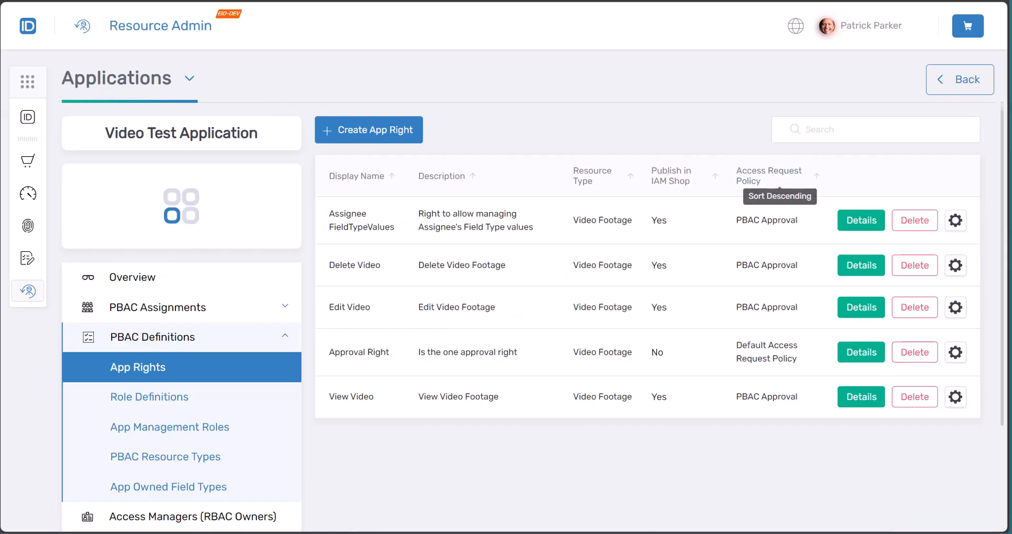